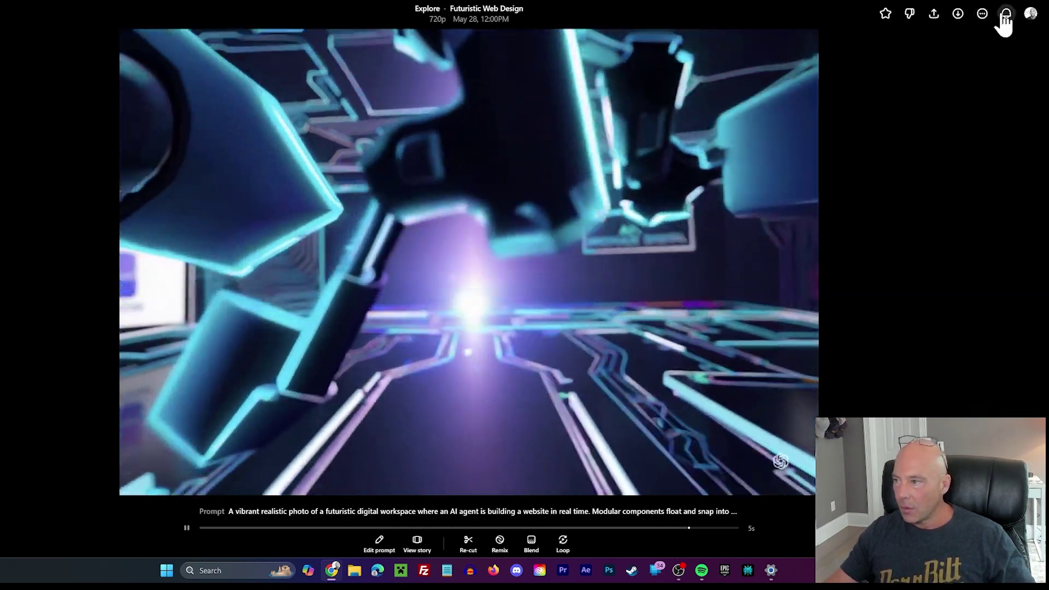
Step: Look through the activity history of past generations and open the Vintage Times Square Spectacle videos
click(1006, 13)
scroll(978, 145, down, 5)
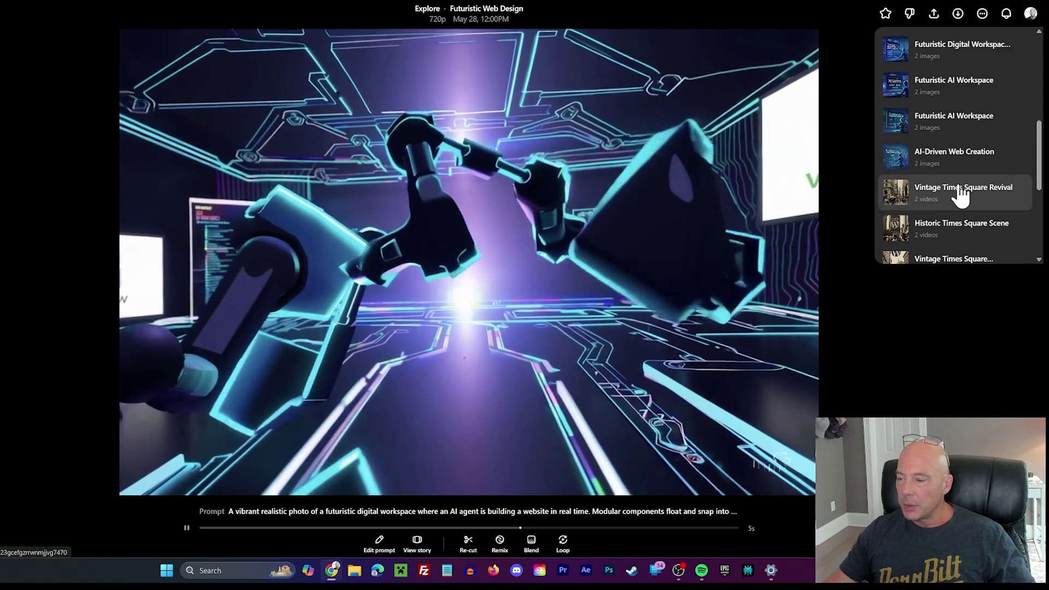
scroll(961, 194, down, 4)
scroll(970, 170, down, 3)
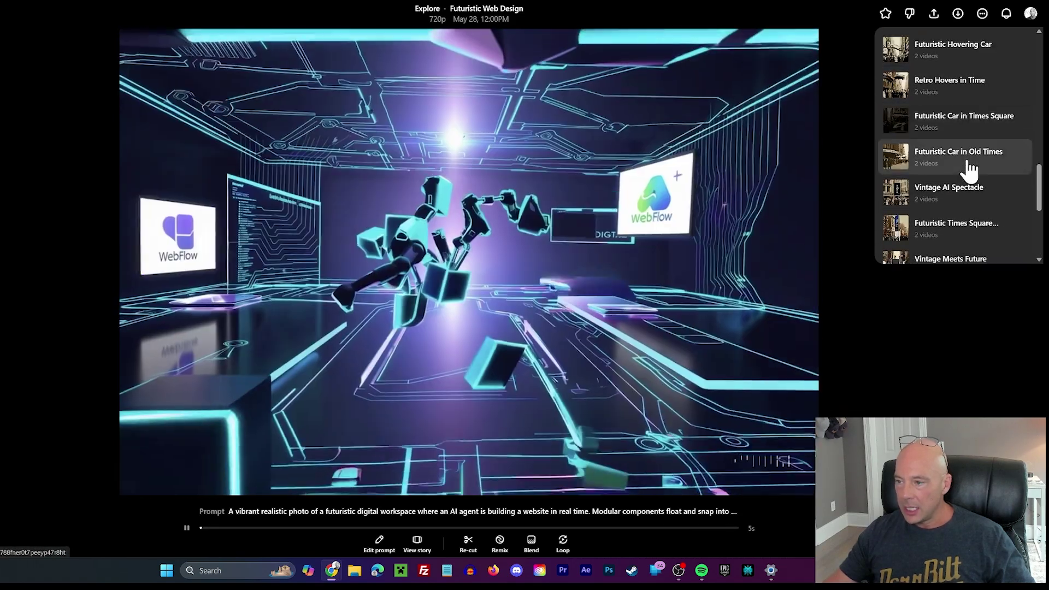
scroll(970, 170, down, 3)
scroll(962, 167, down, 2)
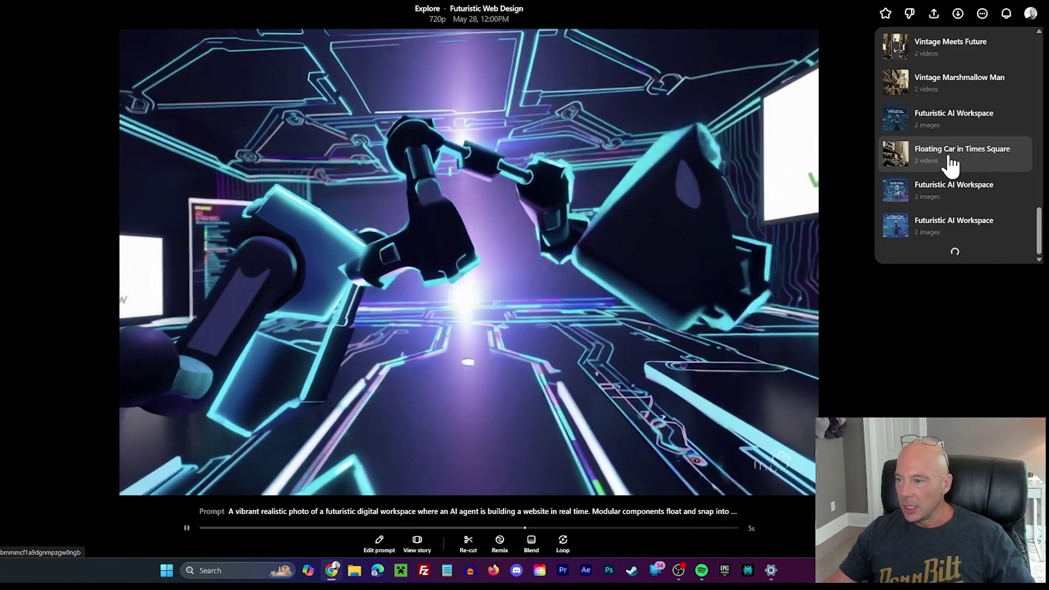
scroll(942, 157, down, 5)
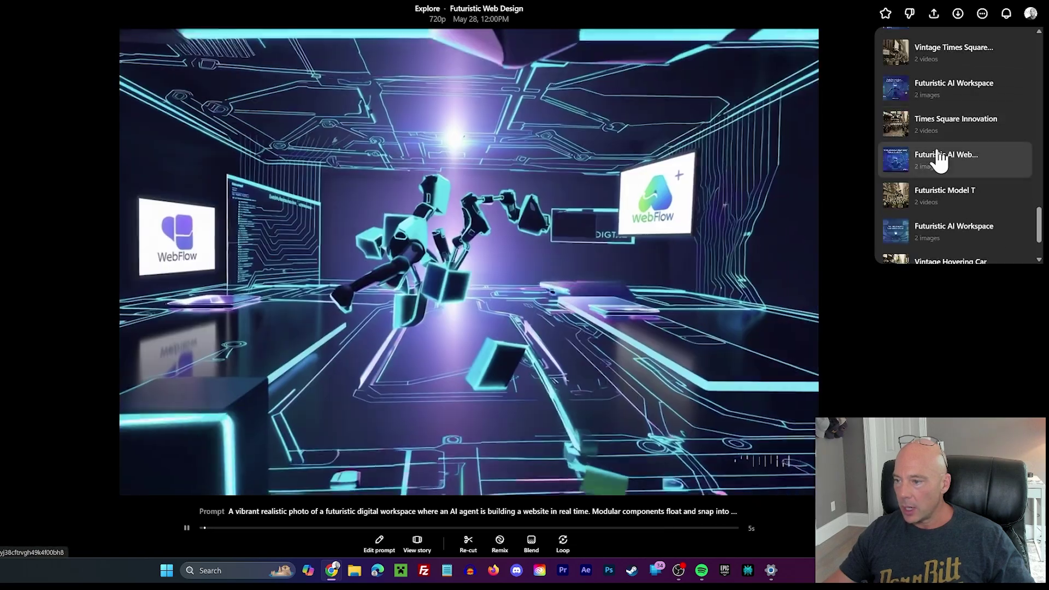
scroll(948, 157, up, 8)
scroll(951, 157, up, 3)
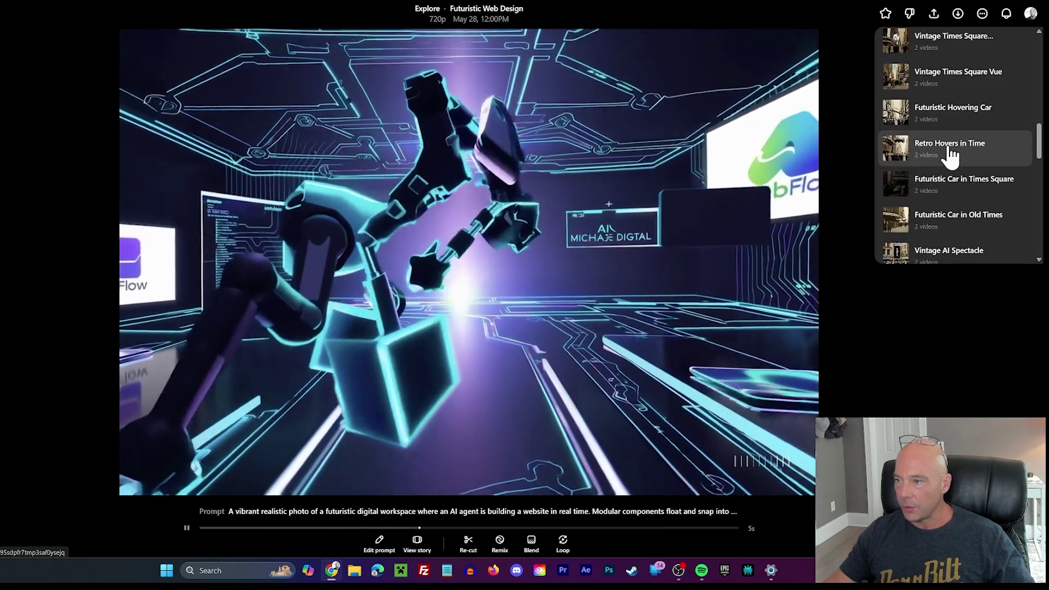
scroll(951, 157, up, 10)
scroll(950, 159, up, 1)
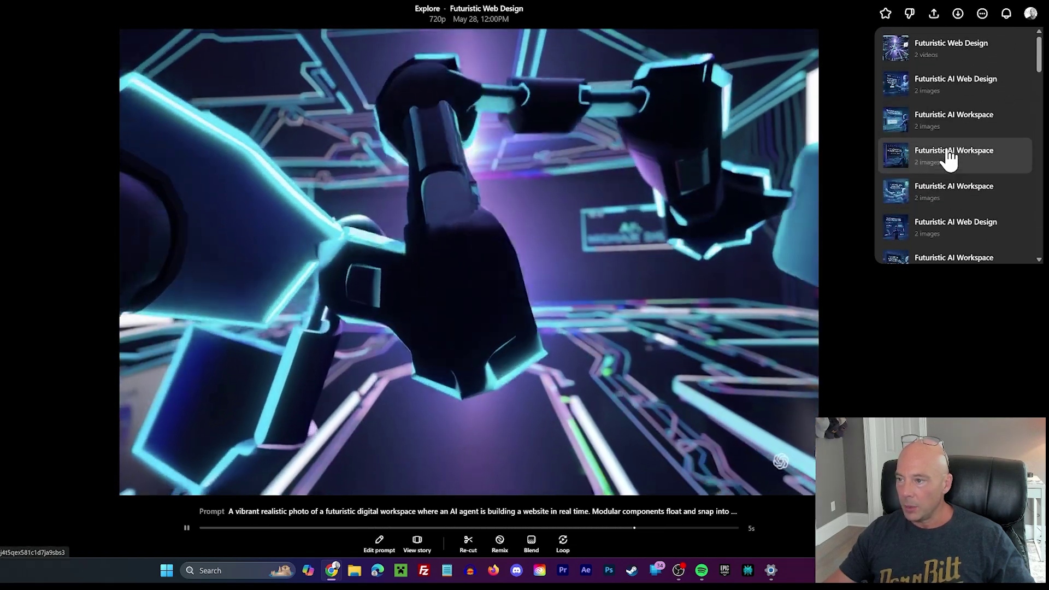
scroll(946, 164, down, 10)
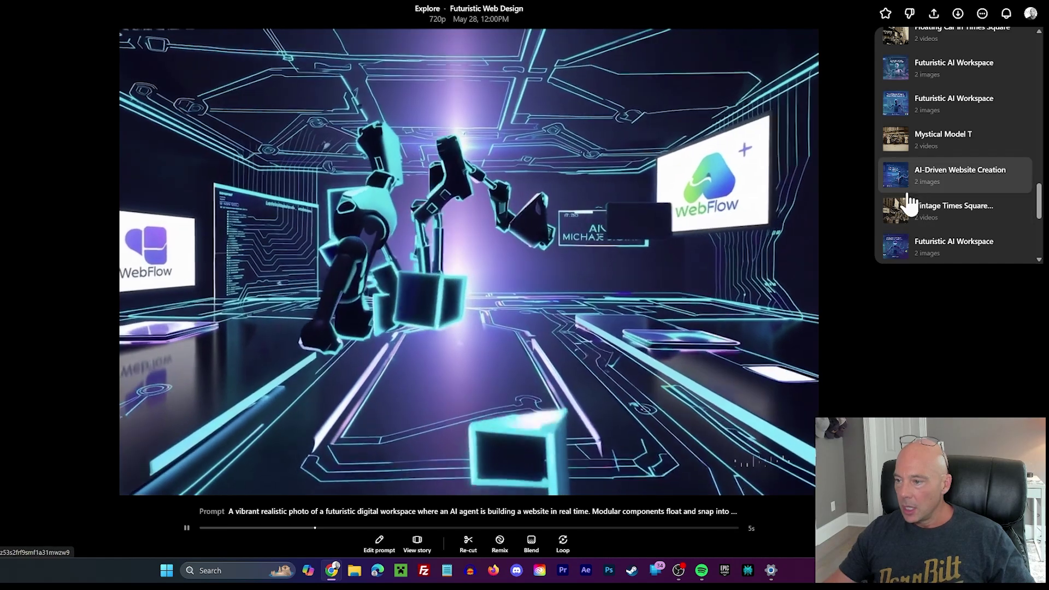
click(918, 209)
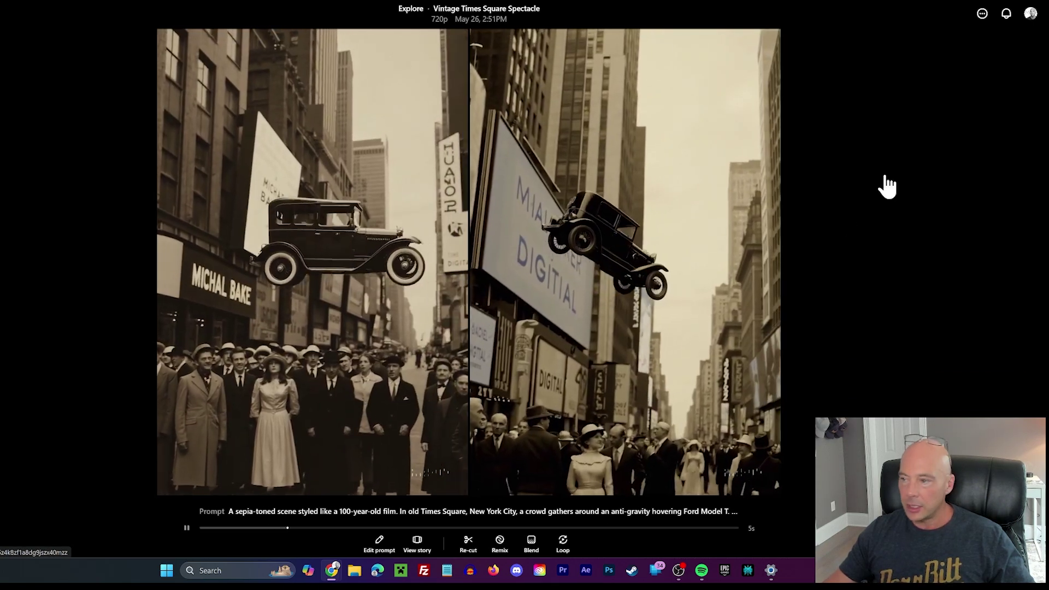
Step: Open the Vintage Hovering Car videos from the activity history
click(1006, 14)
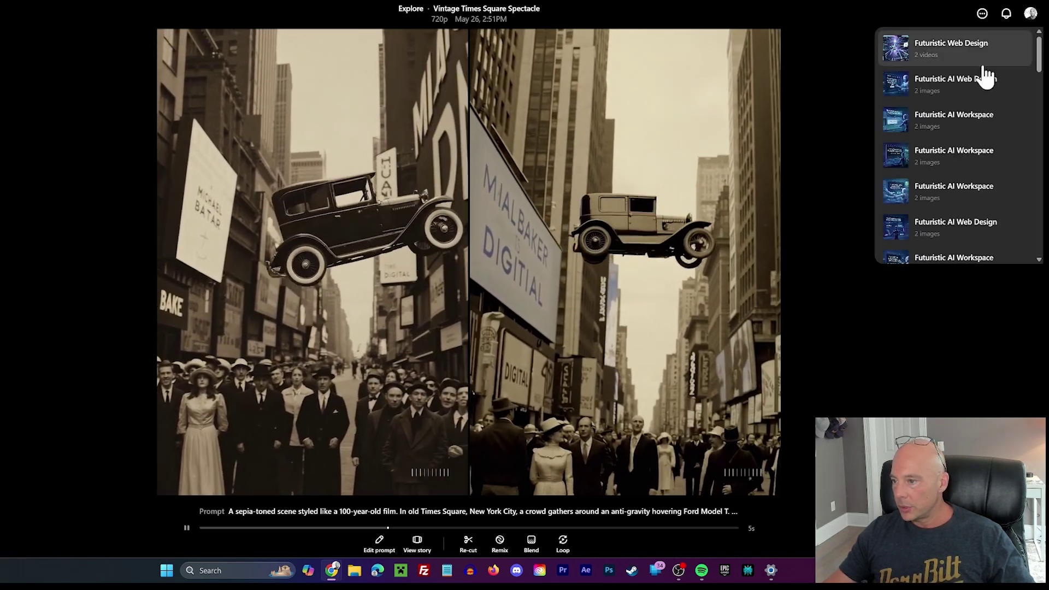
scroll(941, 204, down, 15)
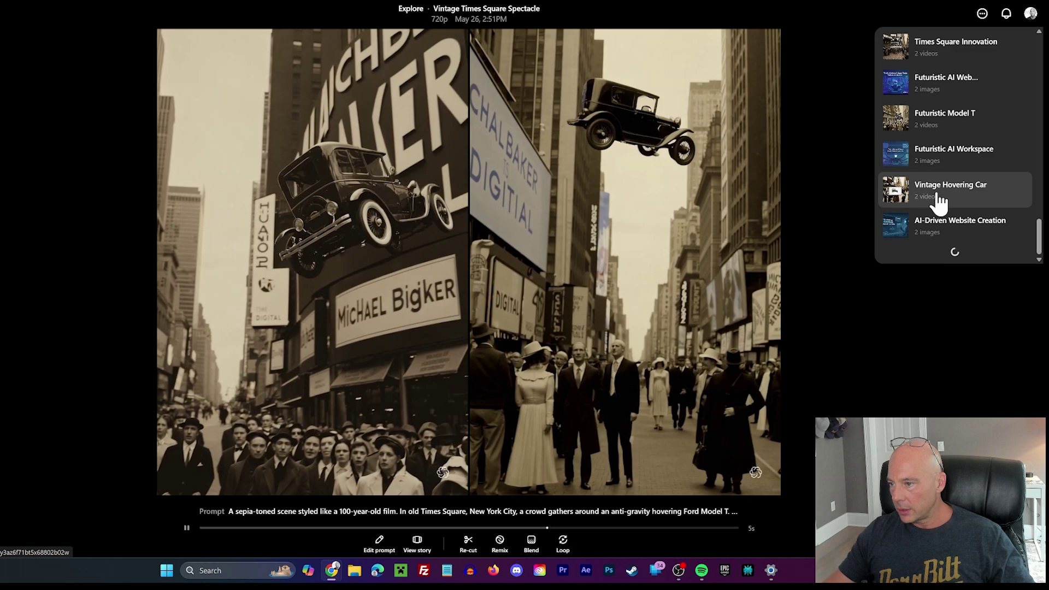
click(940, 201)
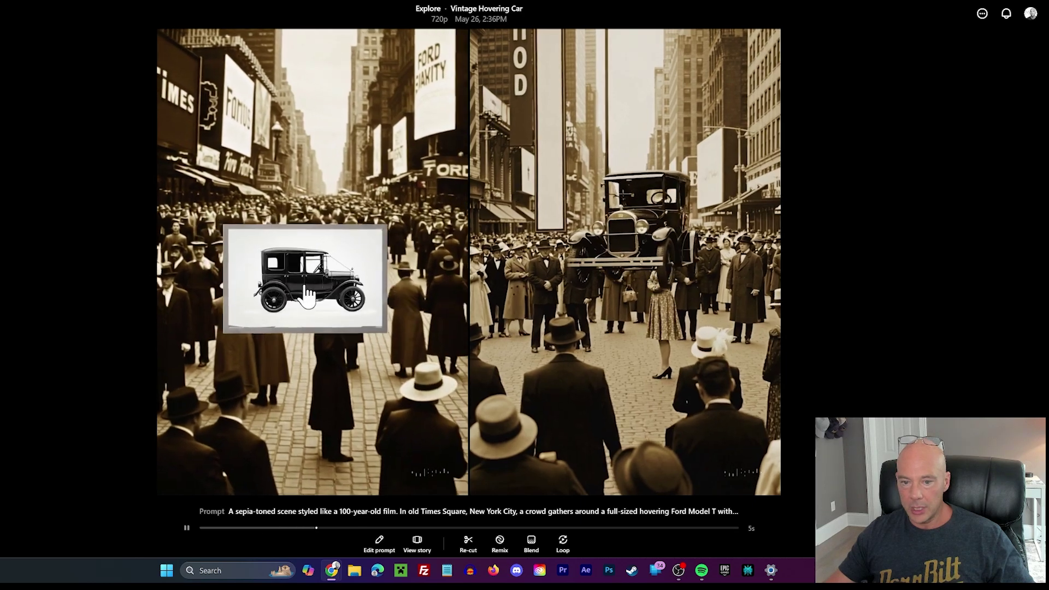
Step: Open the older Floating Model T Wonder videos from the activity history
click(1007, 15)
scroll(967, 164, down, 5)
scroll(974, 195, down, 8)
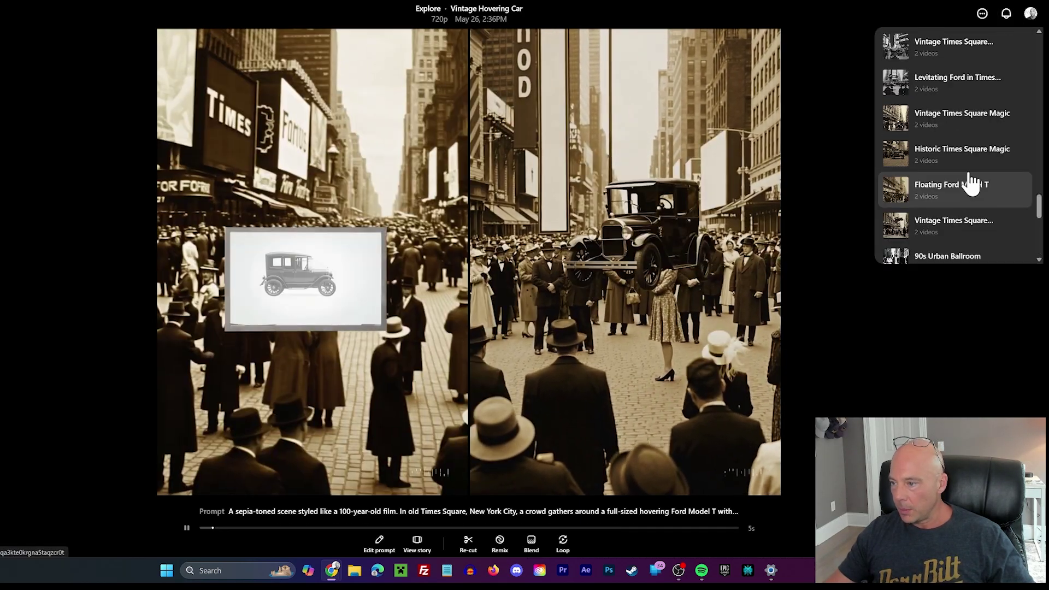
click(934, 208)
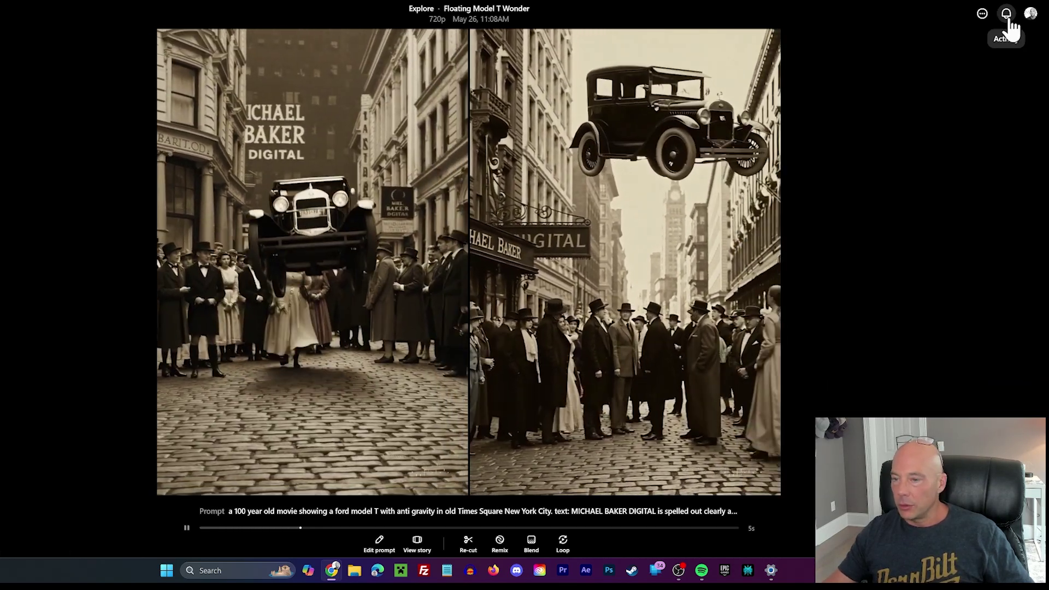
Step: Look through the older generations in the activity history and return to the Explore feed
click(1008, 23)
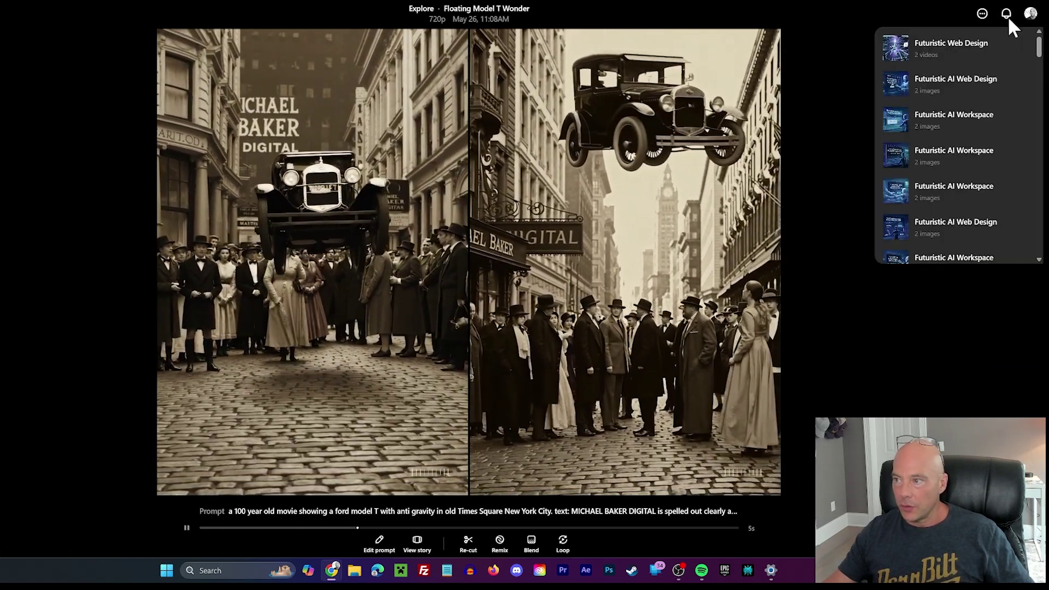
scroll(981, 152, down, 10)
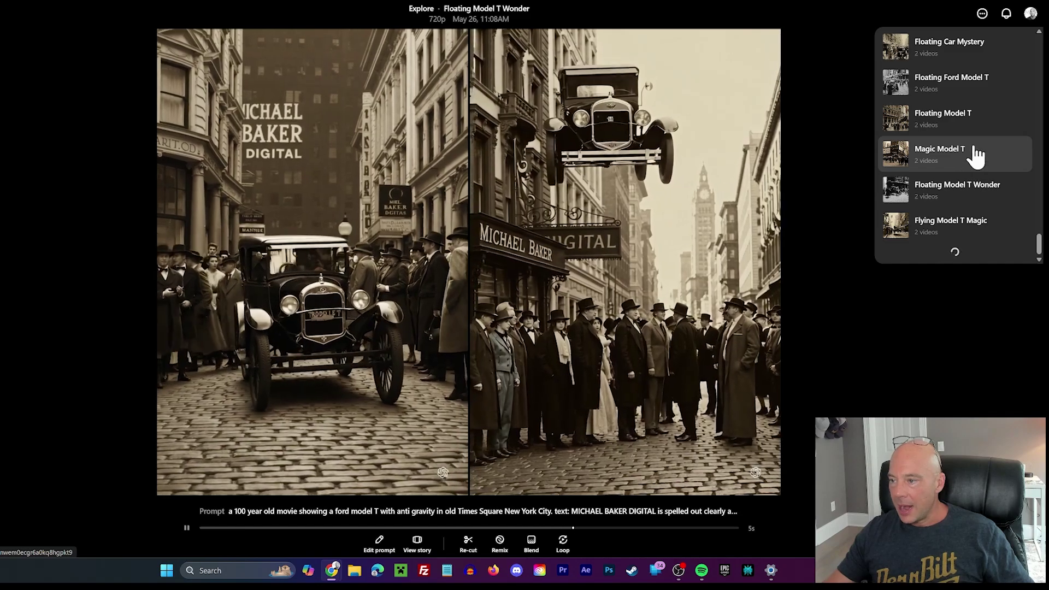
scroll(972, 169, down, 5)
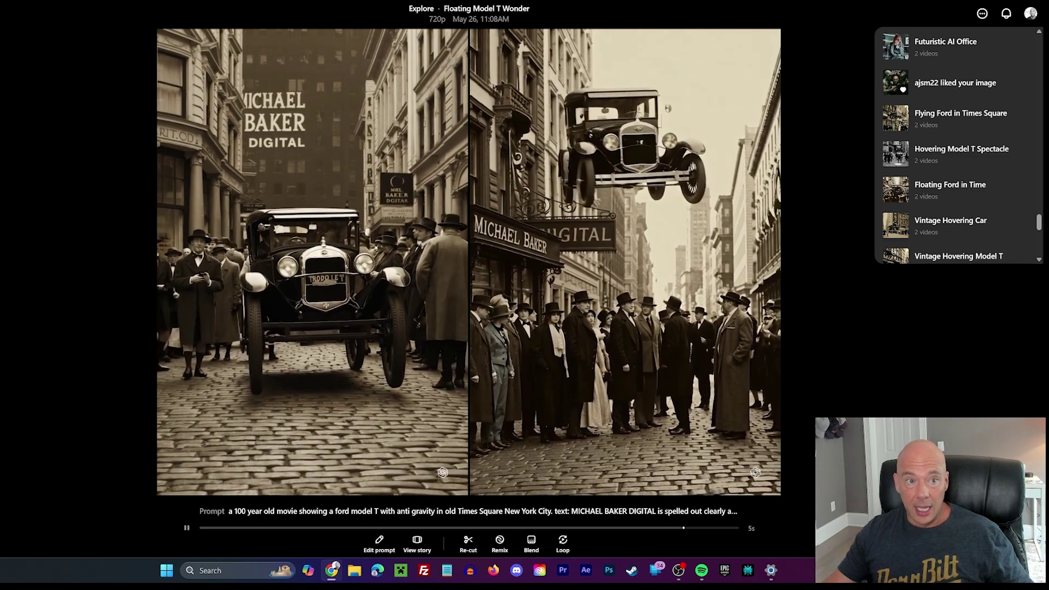
key(Escape)
key(Escape)
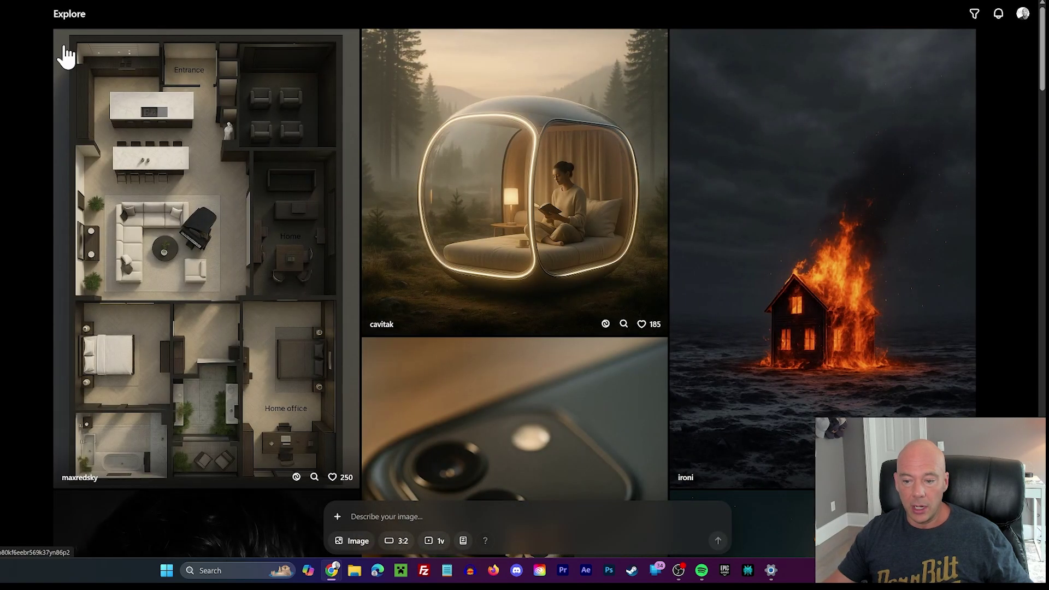
Step: Browse the community creations in the Explore feed
scroll(518, 239, down, 15)
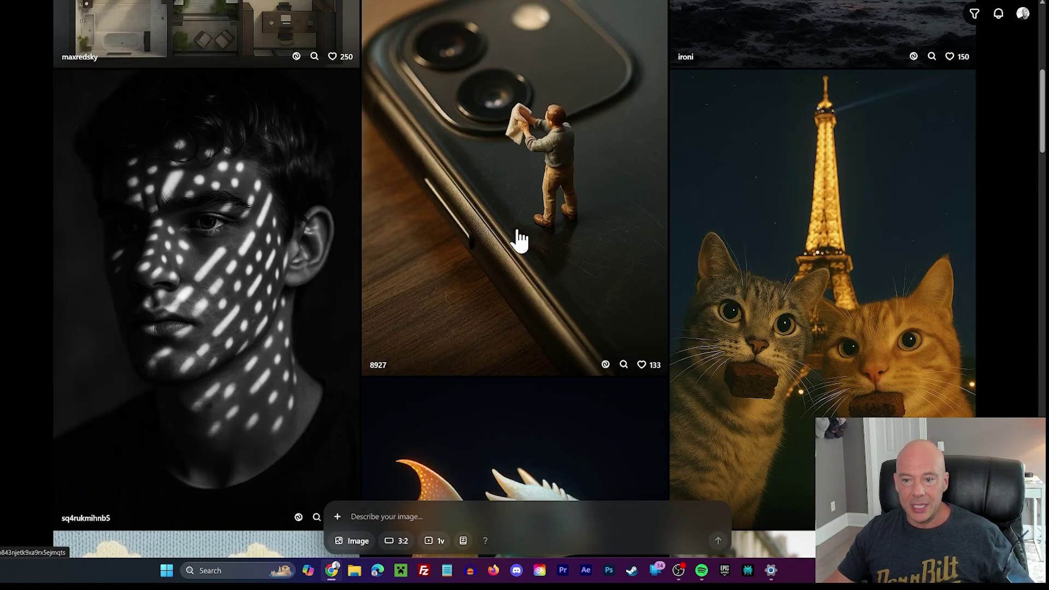
scroll(527, 235, down, 15)
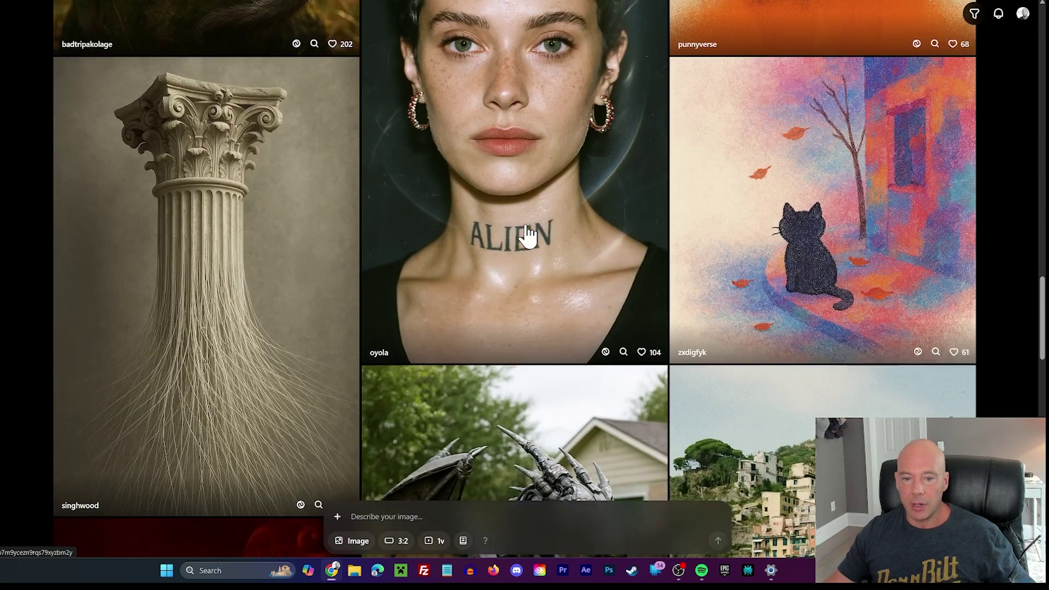
scroll(527, 218, down, 8)
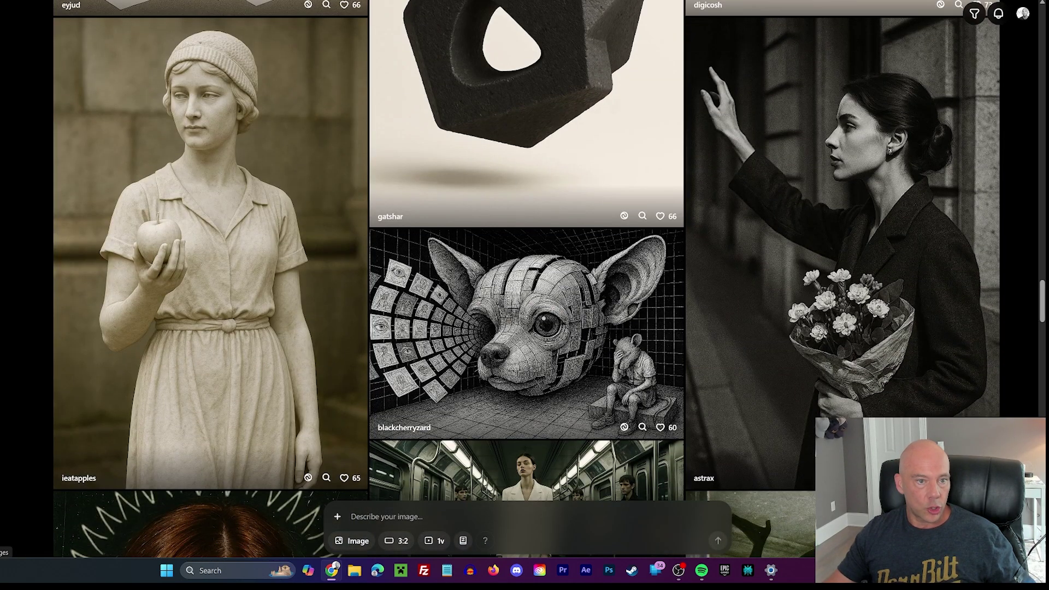
Step: Open the Images feed and browse the community's image creations
click(2, 106)
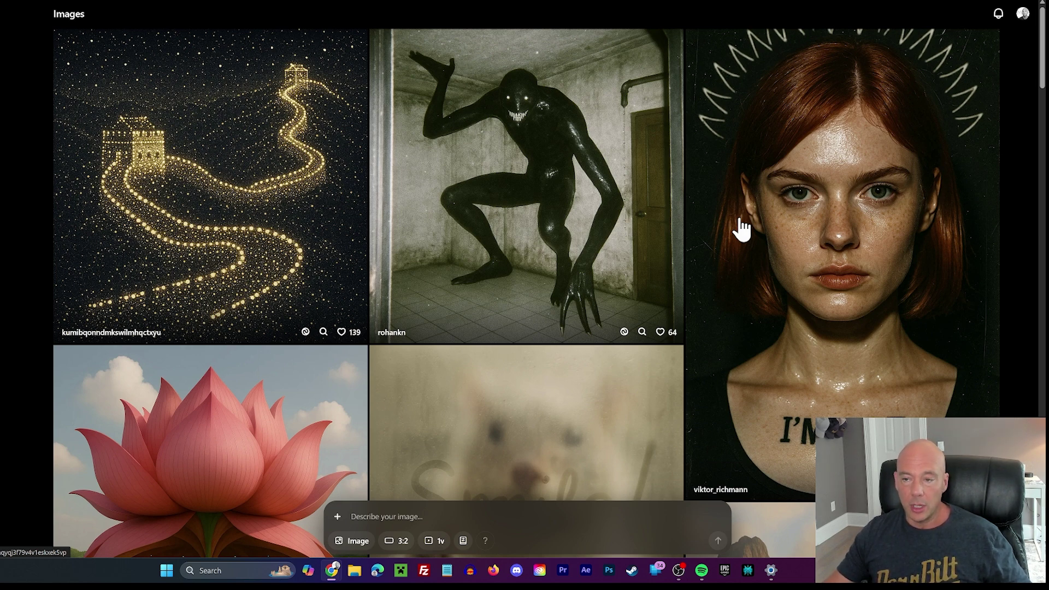
scroll(742, 230, down, 13)
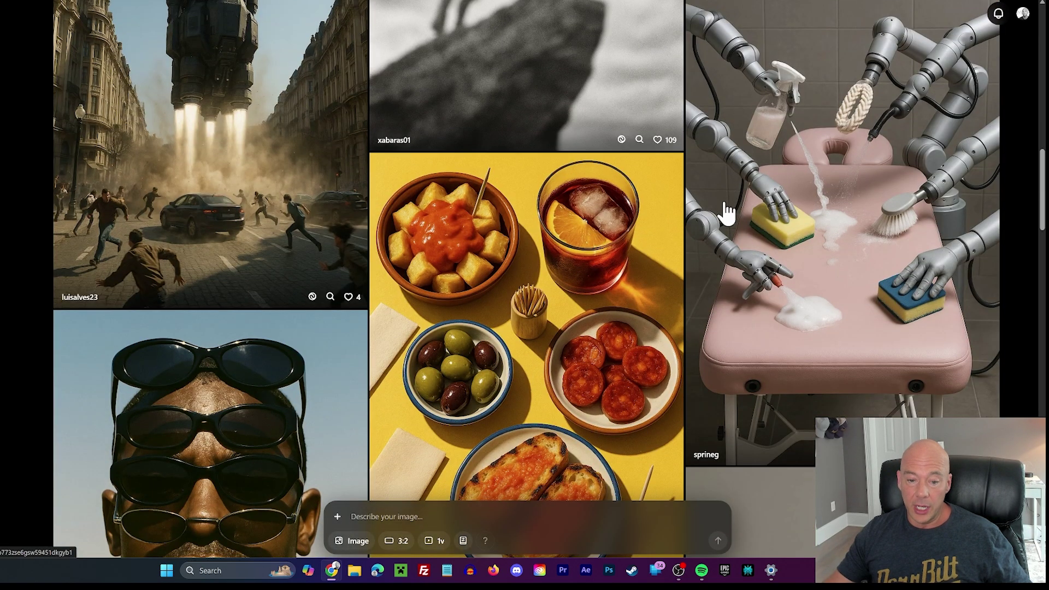
scroll(727, 213, down, 5)
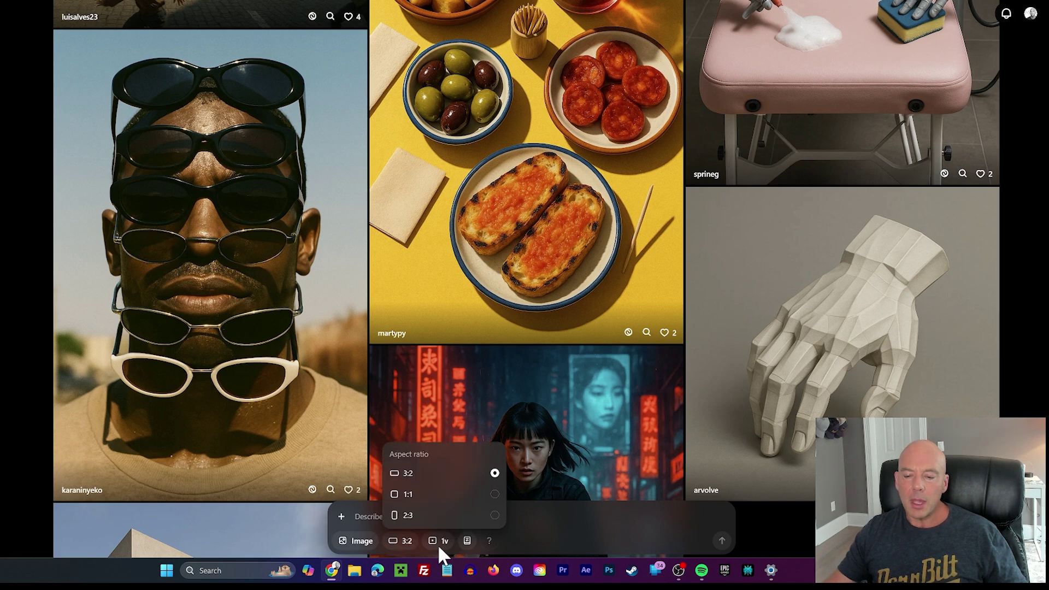
Step: Set the generation type to Video with a 16:9 aspect ratio and 720p resolution, and view the duration options
mouse_move(362, 541)
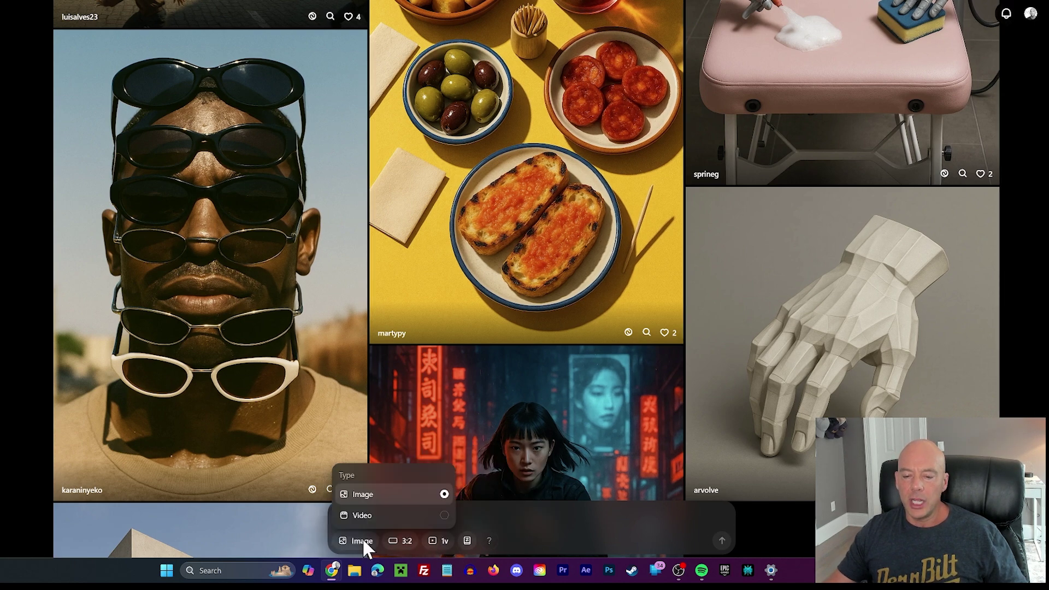
click(376, 515)
mouse_move(403, 540)
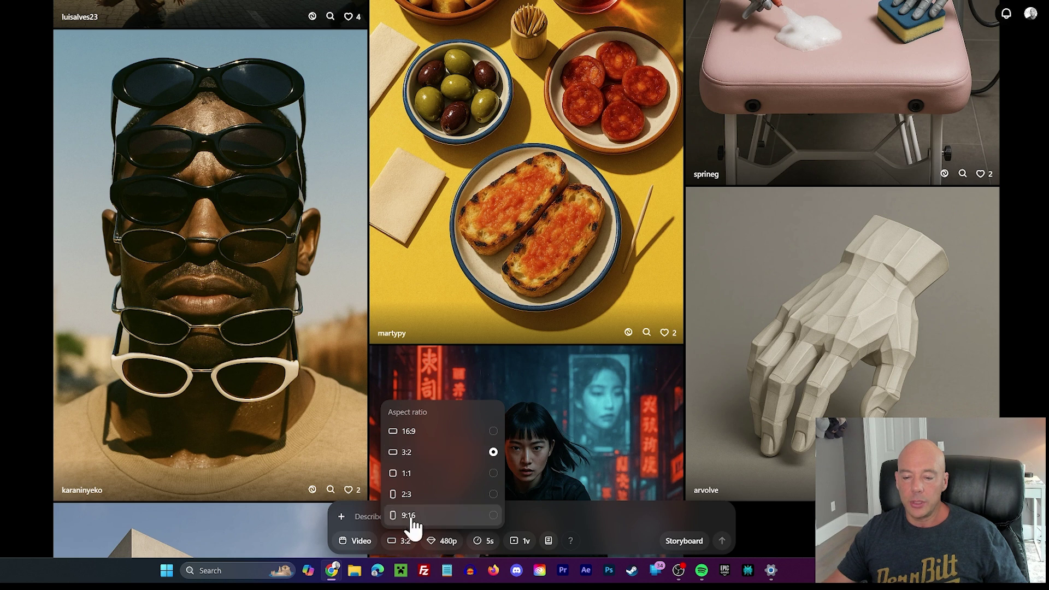
click(430, 434)
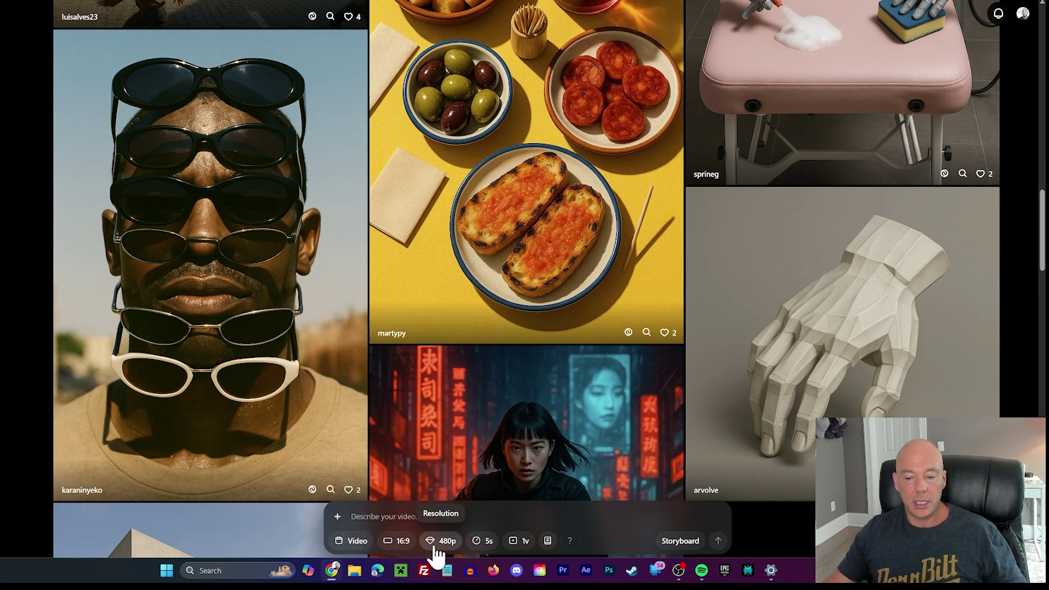
mouse_move(443, 541)
click(457, 495)
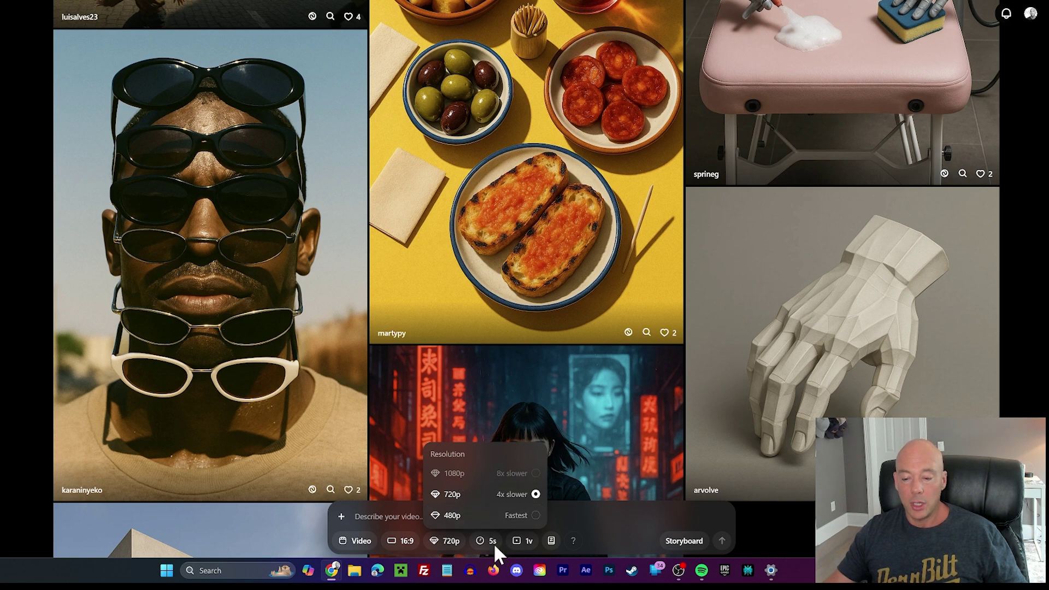
mouse_move(489, 541)
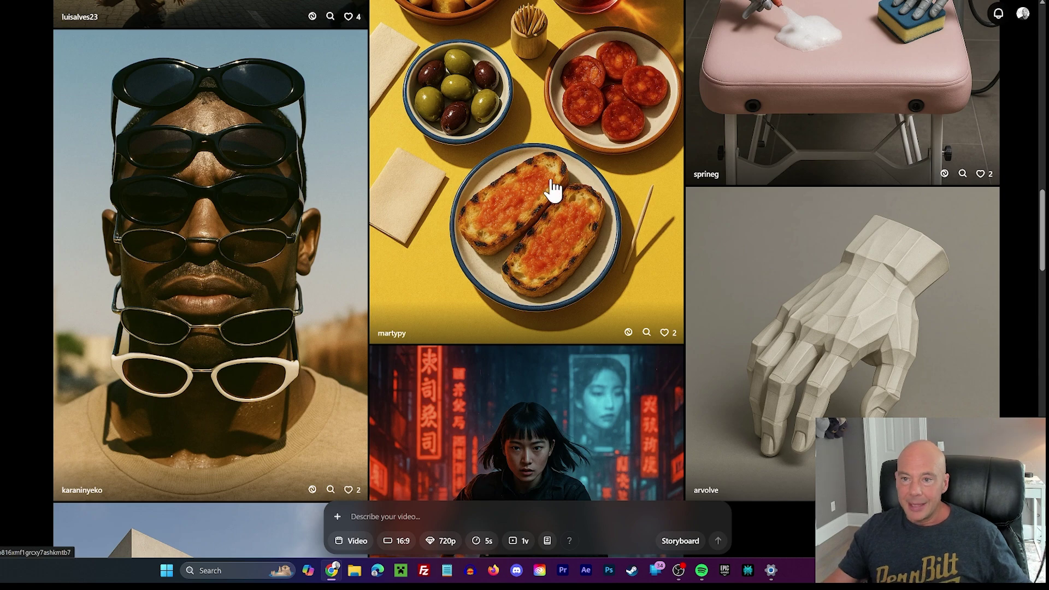
Step: Examine more community creations further along the Images feed as examples of what can be generated
scroll(574, 180, down, 6)
scroll(584, 181, down, 7)
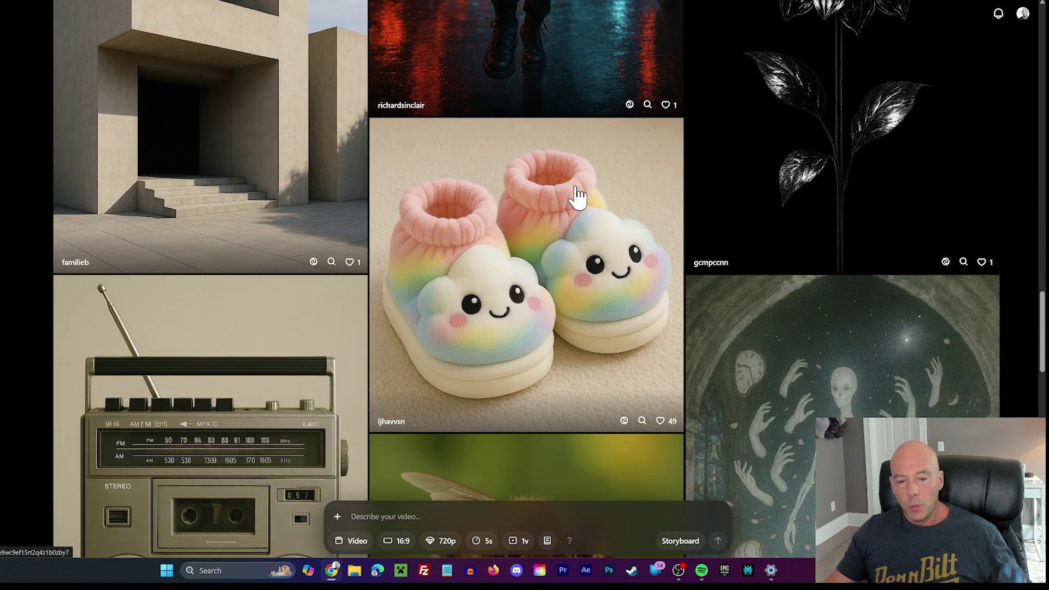
scroll(580, 185, up, 5)
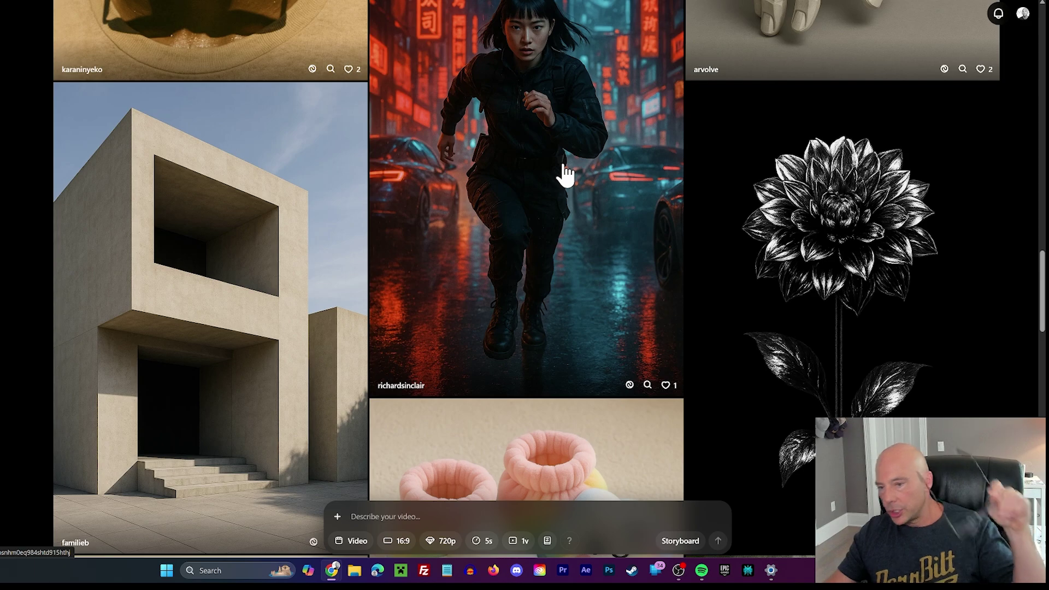
scroll(571, 202, up, 7)
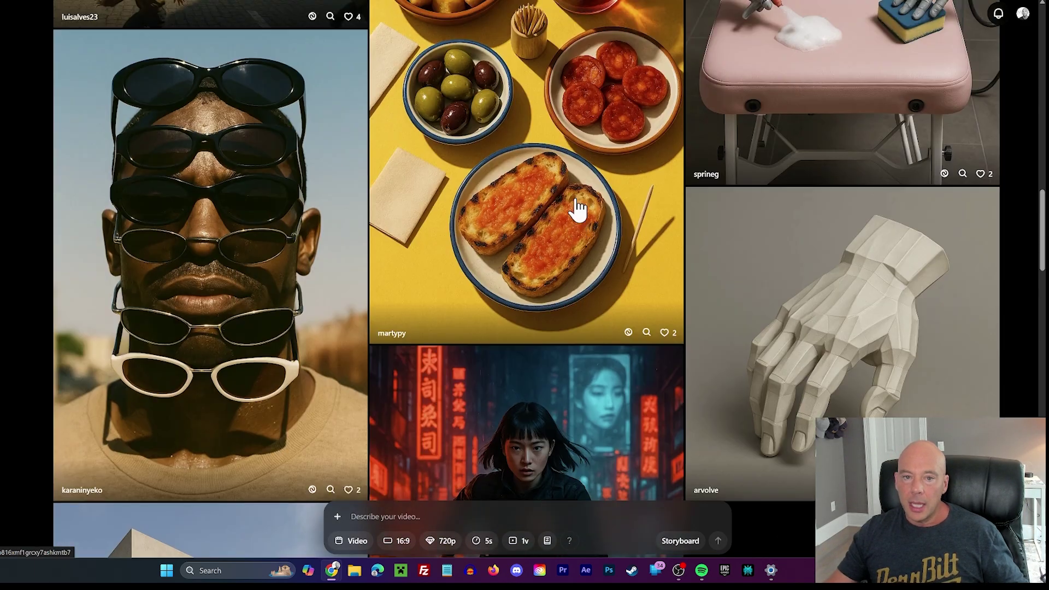
scroll(578, 209, down, 20)
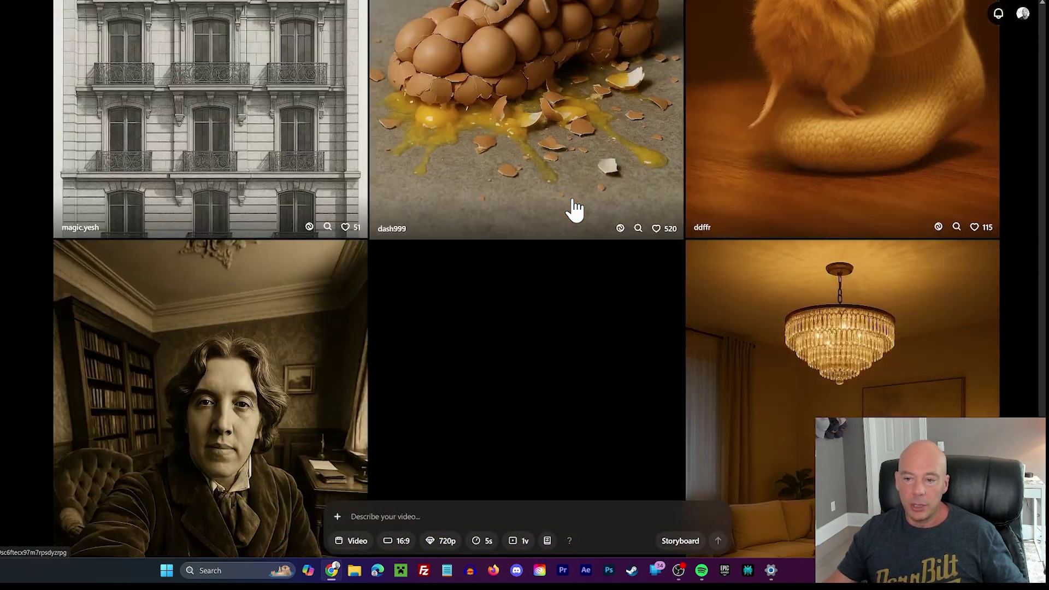
scroll(572, 196, down, 5)
scroll(578, 198, down, 5)
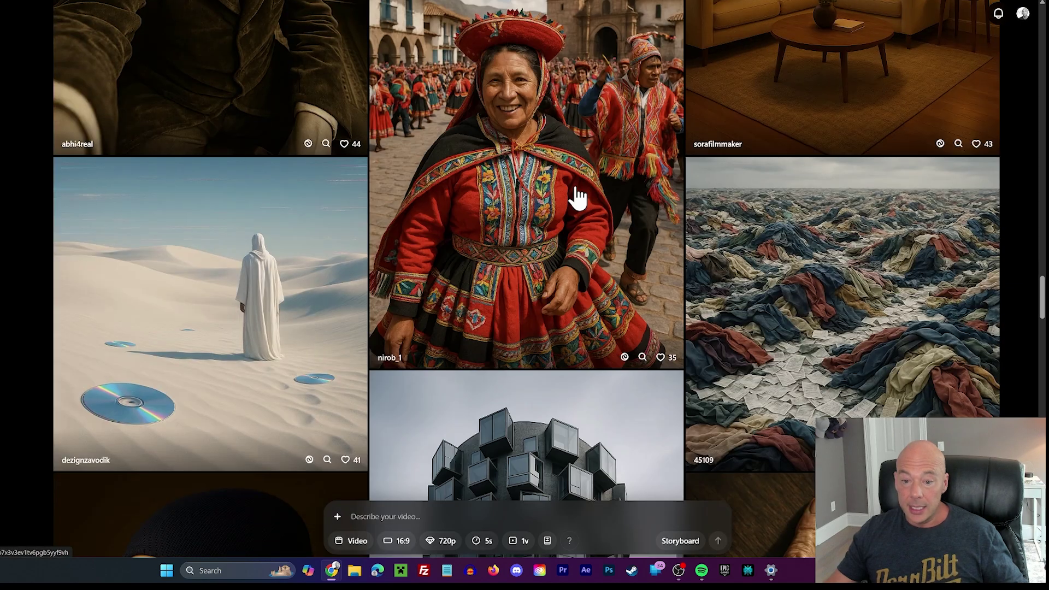
scroll(577, 198, down, 10)
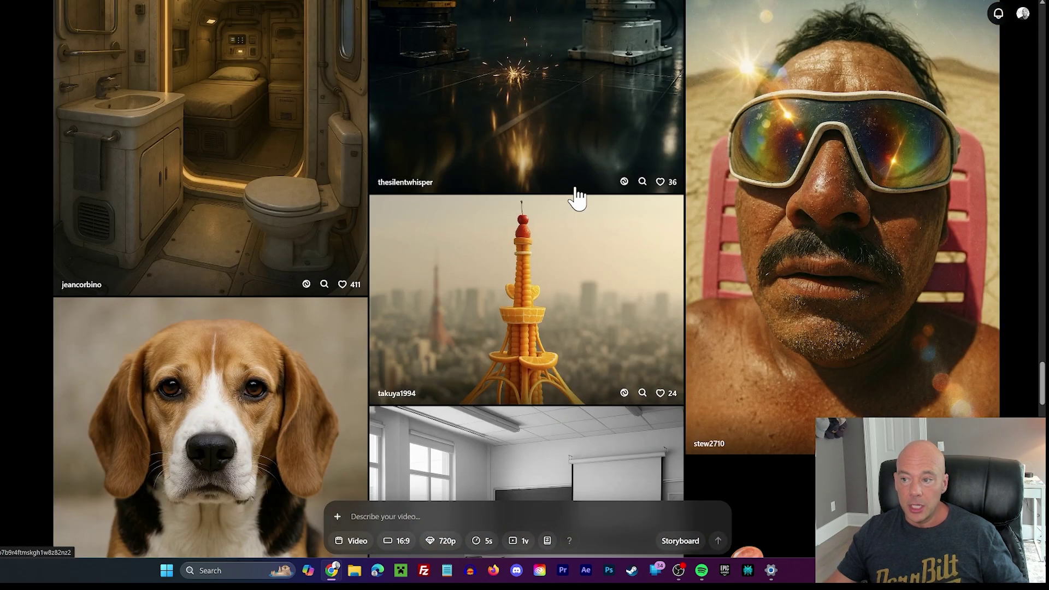
scroll(576, 198, down, 8)
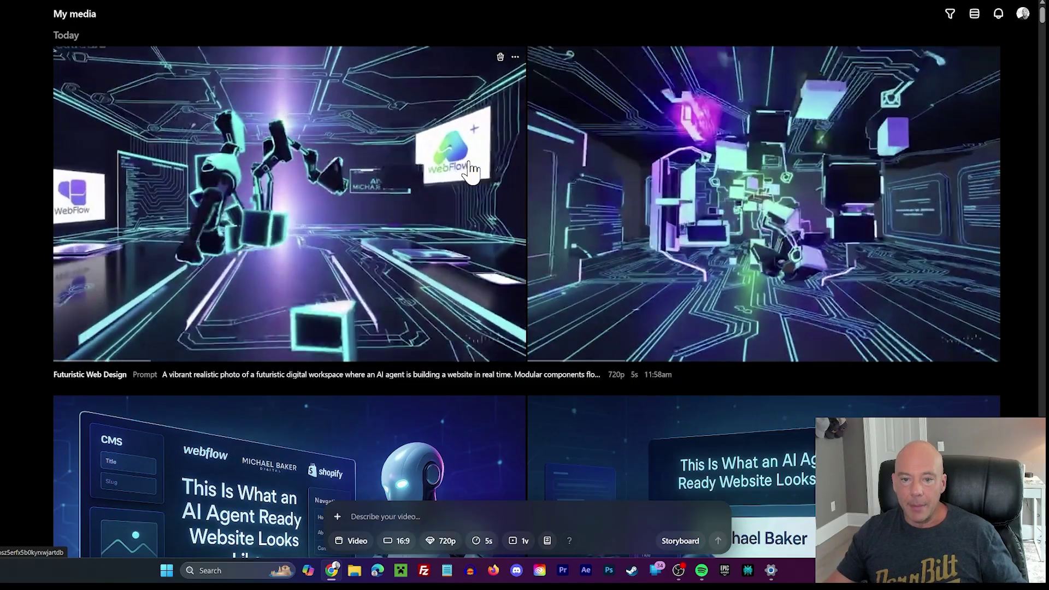
Step: Examine the futuristic AI workspace images and videos generated today in My media
scroll(599, 163, down, 10)
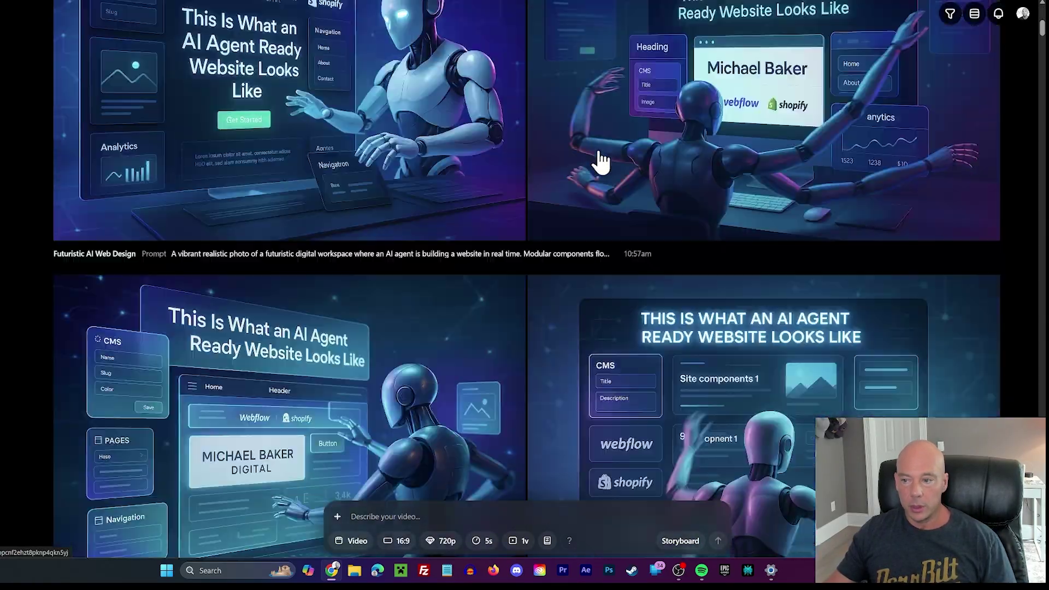
scroll(599, 162, up, 10)
scroll(594, 167, down, 5)
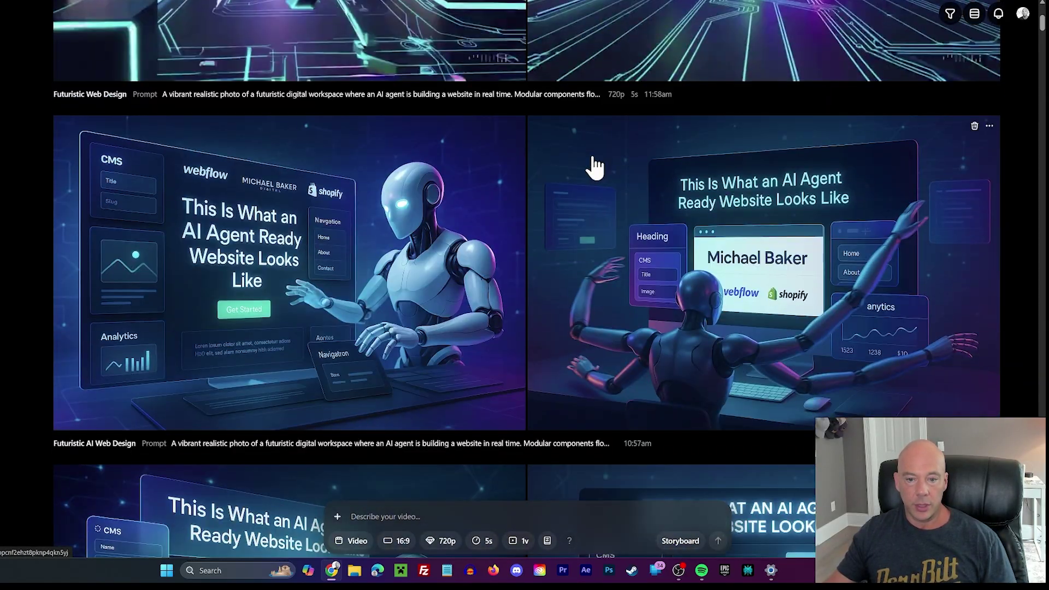
scroll(541, 216, down, 7)
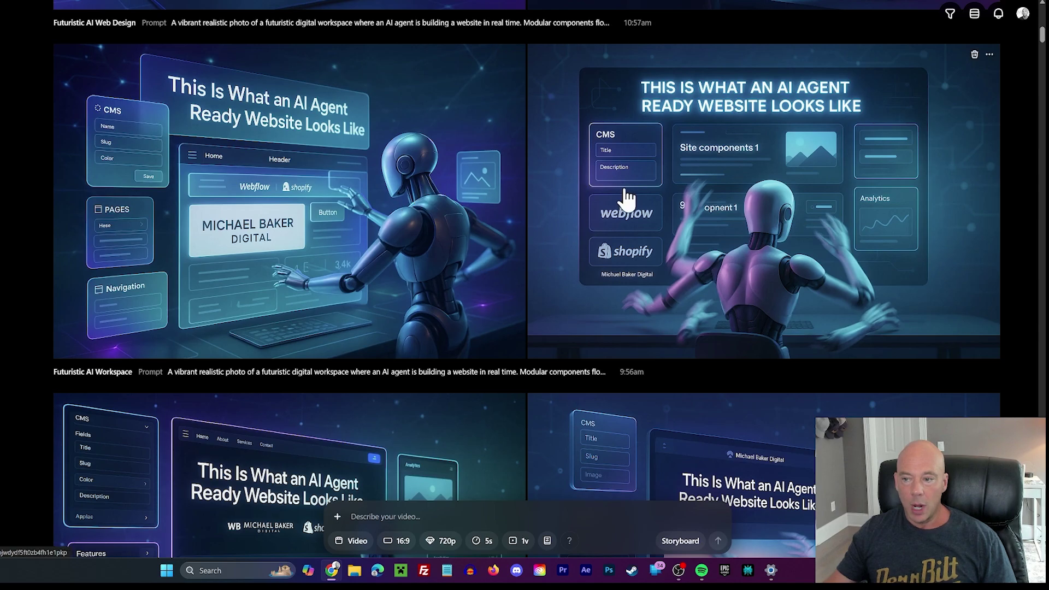
scroll(629, 199, down, 6)
scroll(658, 188, down, 5)
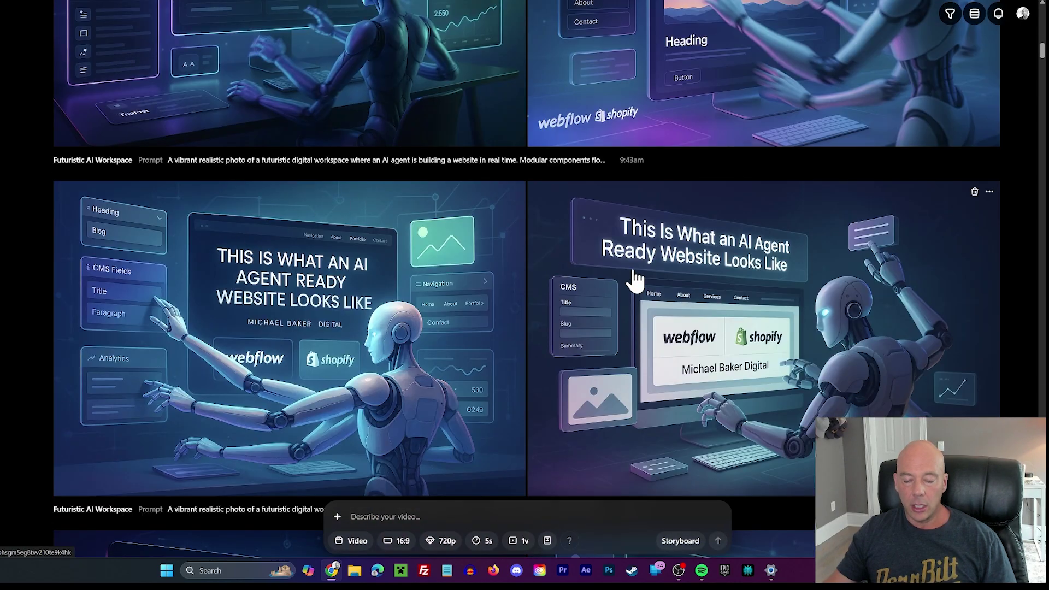
scroll(682, 283, down, 16)
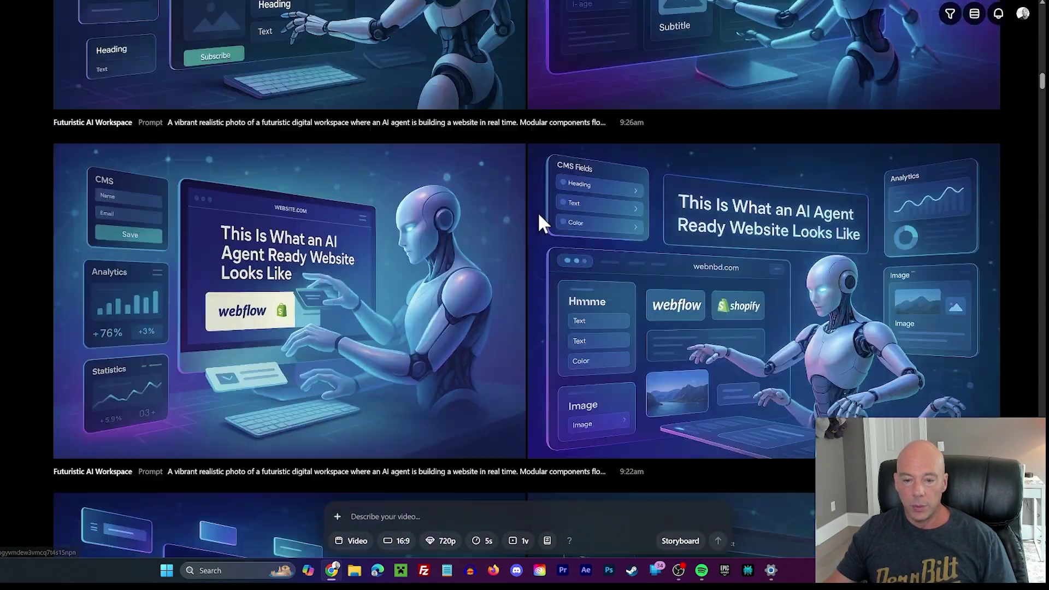
scroll(554, 212, down, 10)
scroll(553, 212, up, 6)
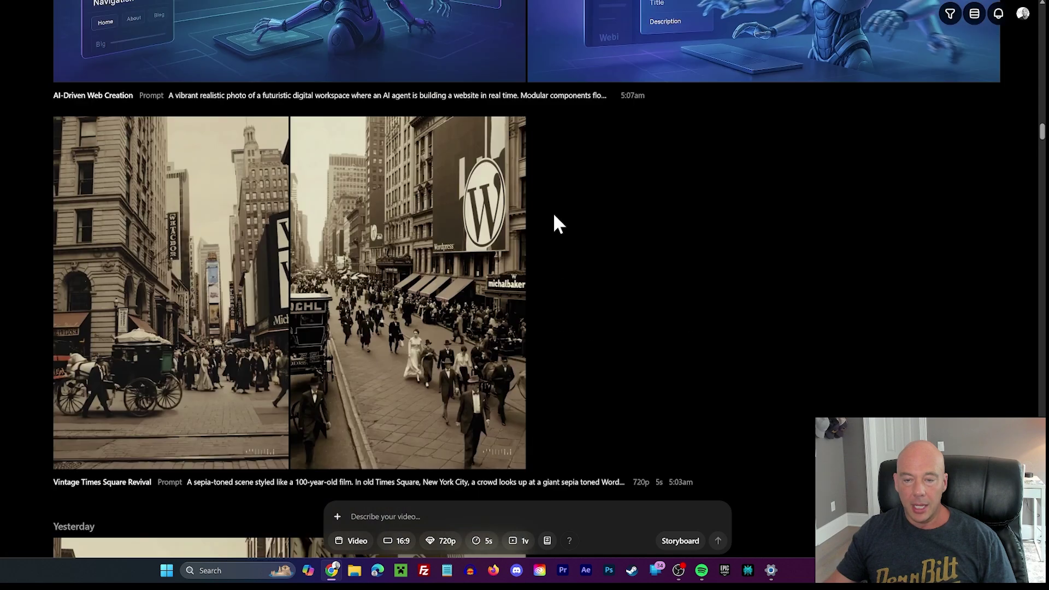
Step: Play the second Vintage Times Square Revival video with the WordPress billboard at full size and return to My media
scroll(558, 219, down, 6)
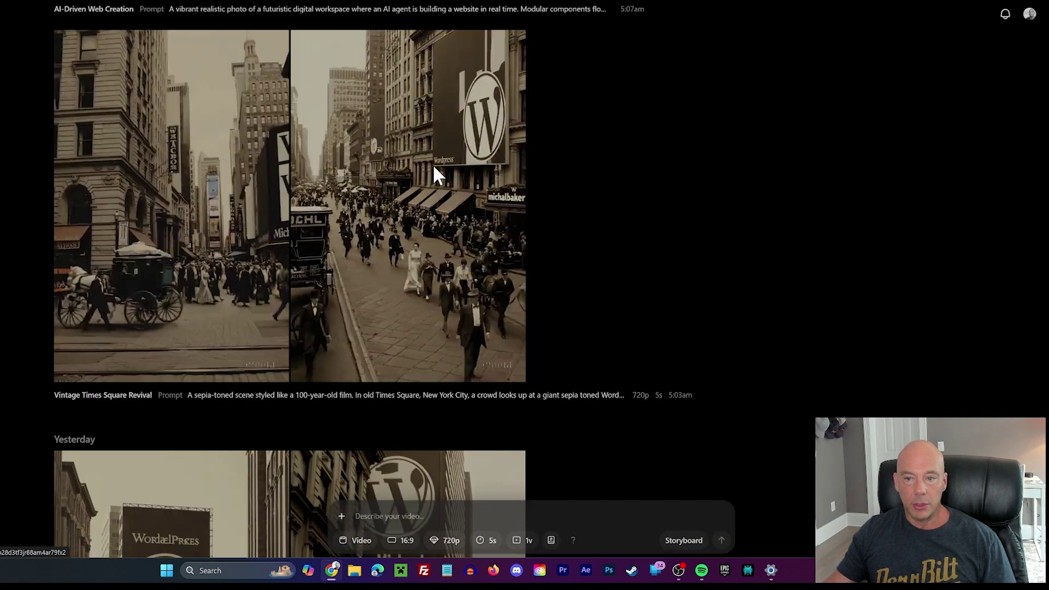
click(433, 167)
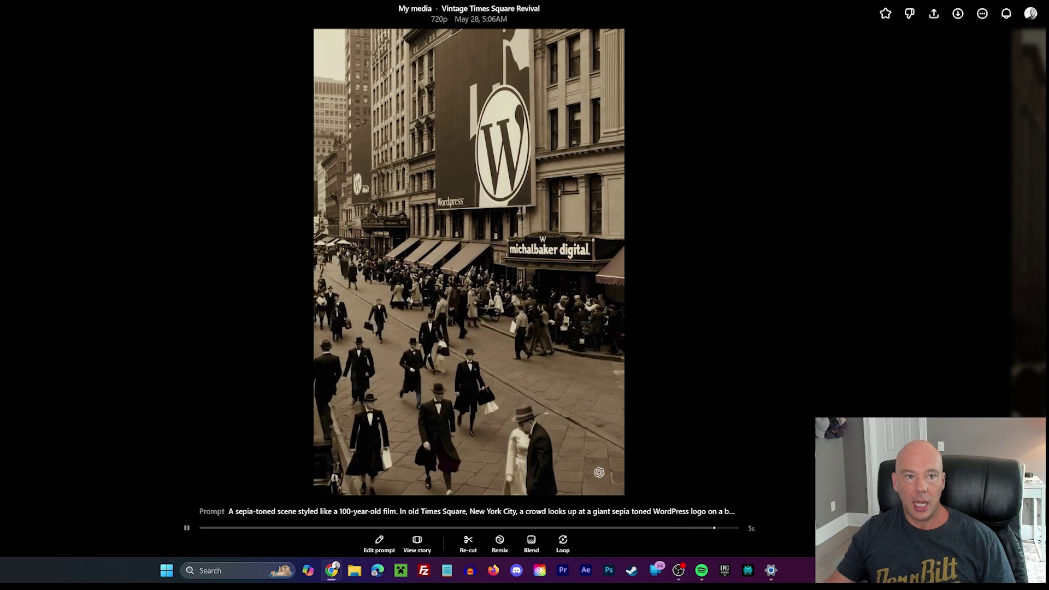
key(Escape)
Step: Review the earlier sepia Times Square videos with WordPress logos and hovering cars, and the black-and-white hip-hop ballroom videos
scroll(453, 246, down, 5)
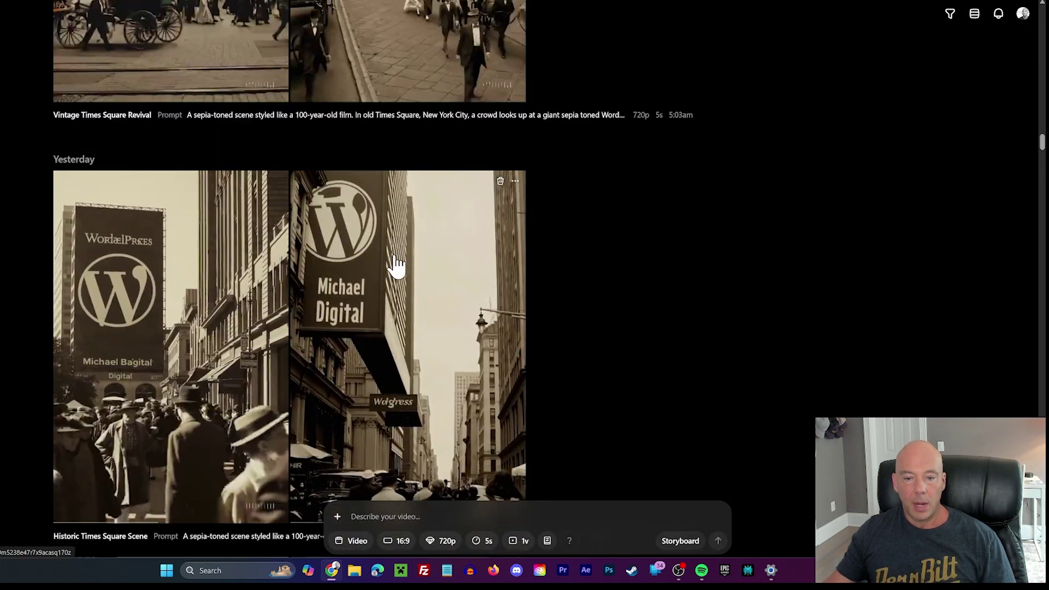
scroll(613, 281, down, 10)
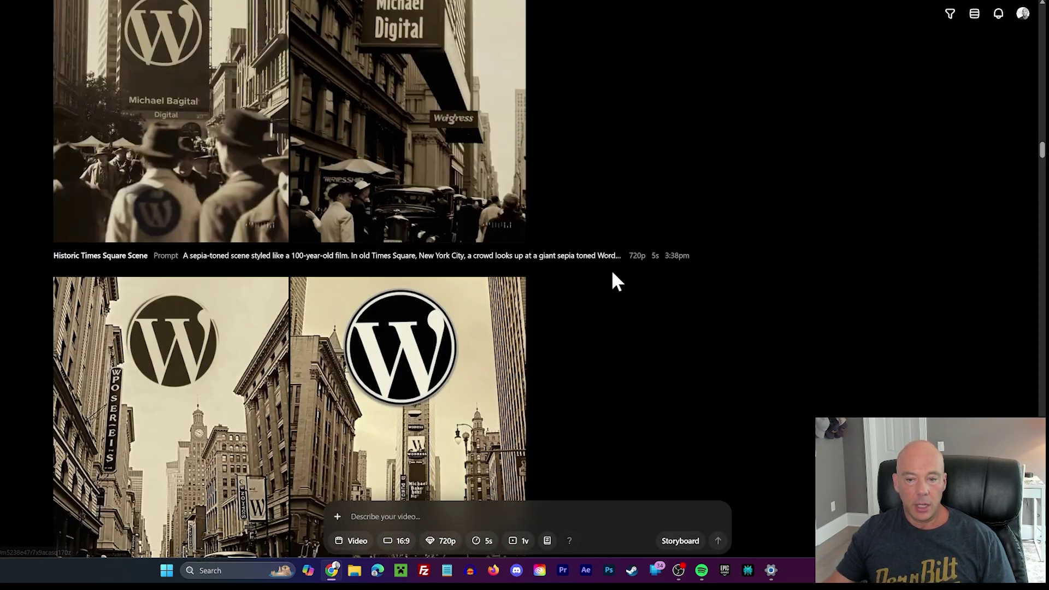
scroll(656, 256, down, 20)
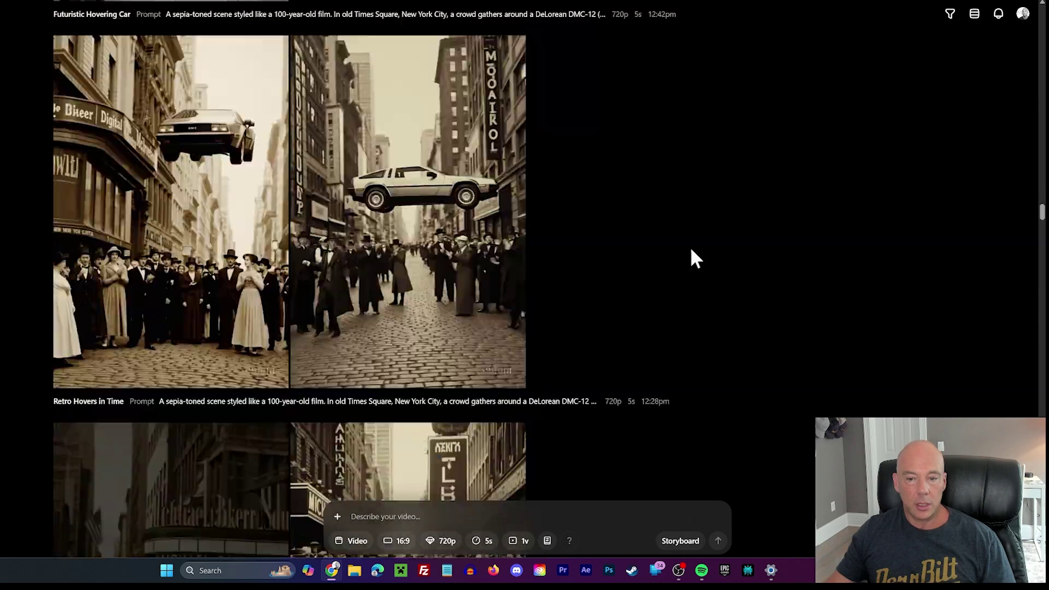
scroll(690, 259, down, 20)
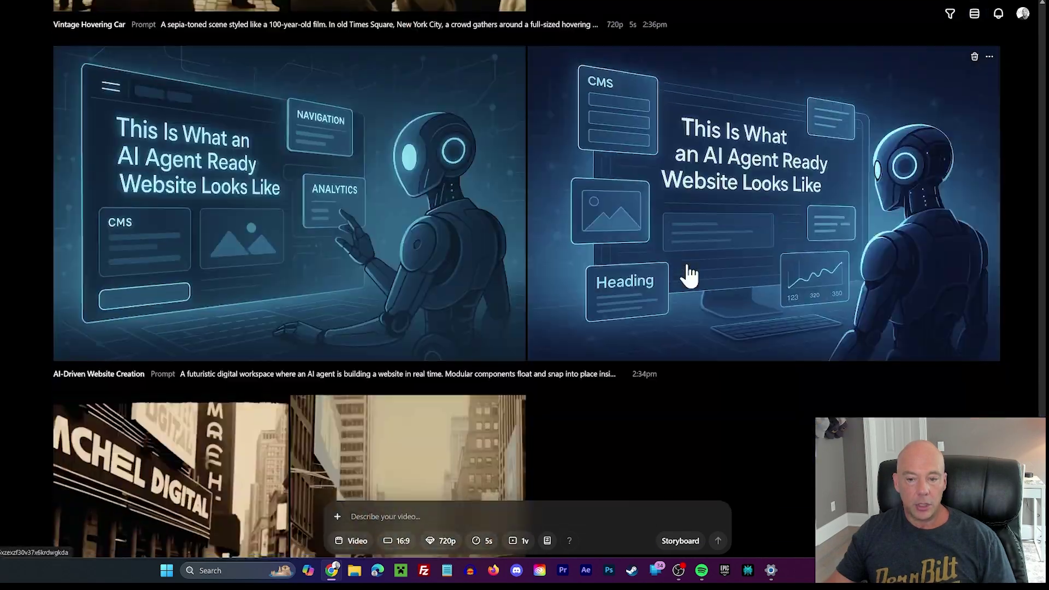
scroll(686, 266, down, 20)
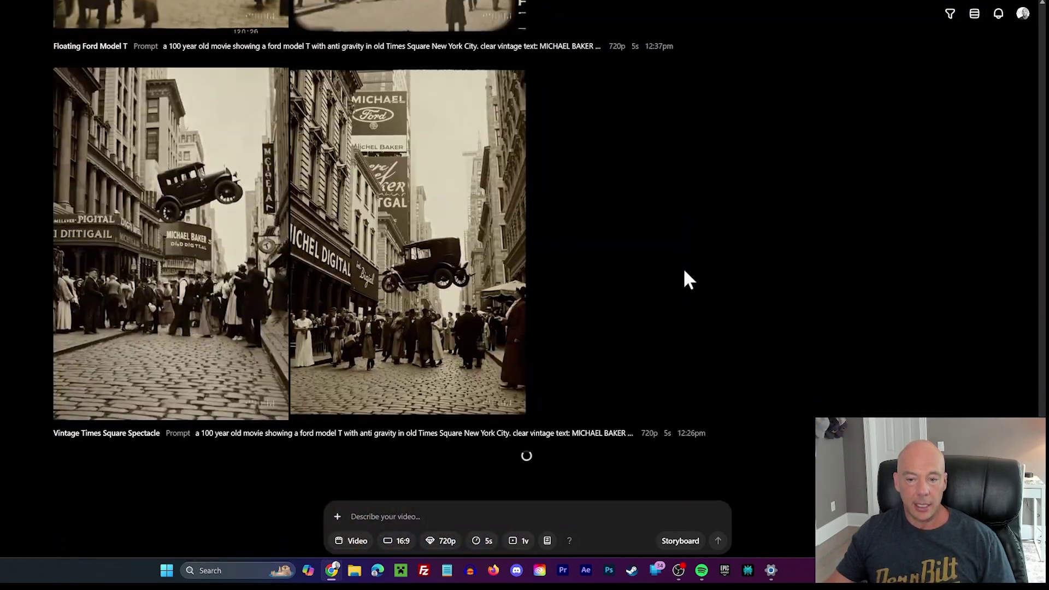
scroll(668, 193, down, 8)
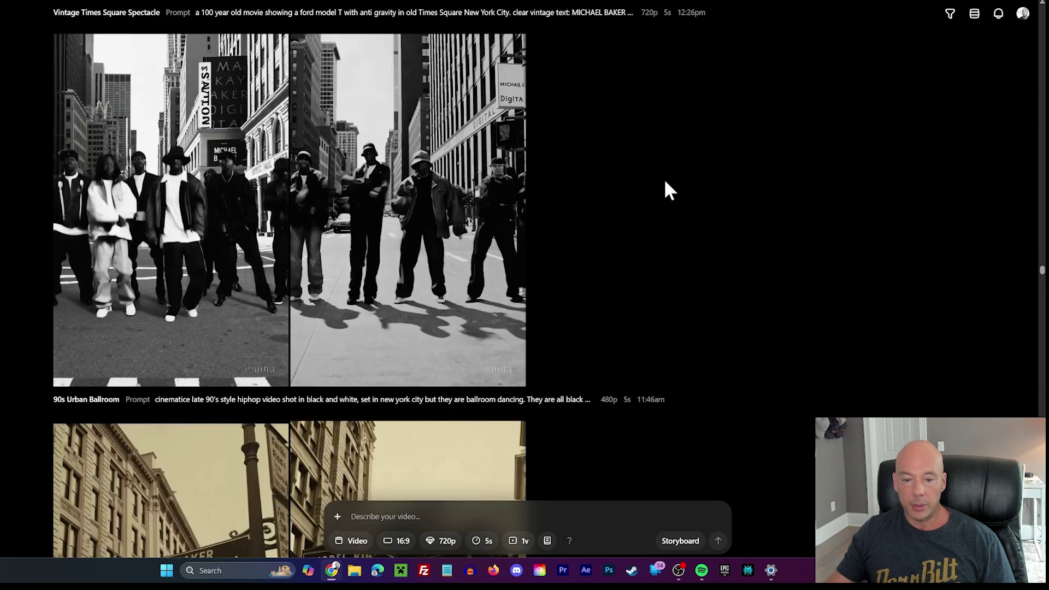
scroll(661, 190, up, 12)
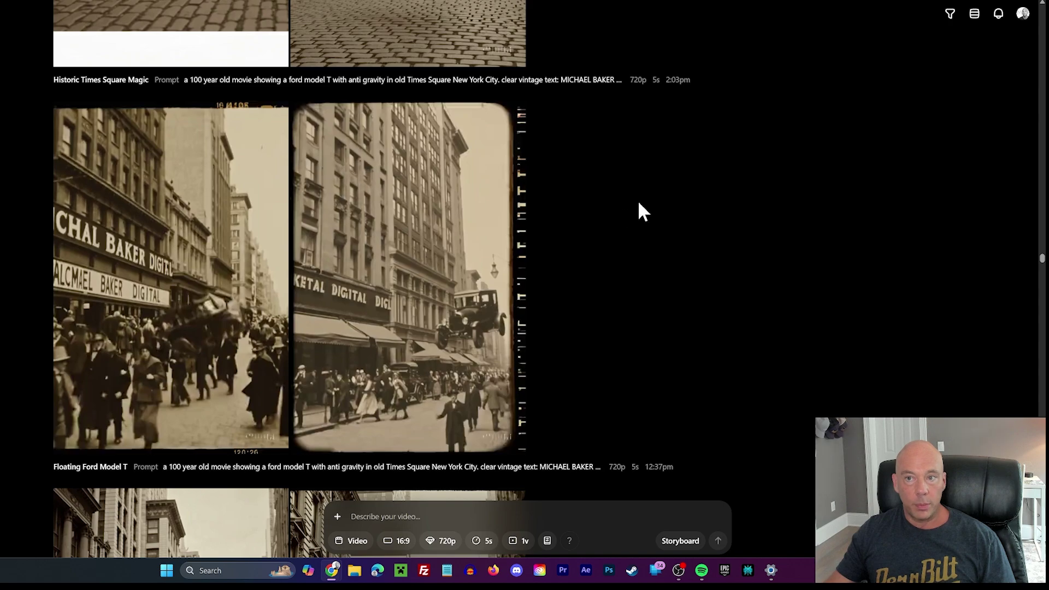
scroll(646, 225, down, 1)
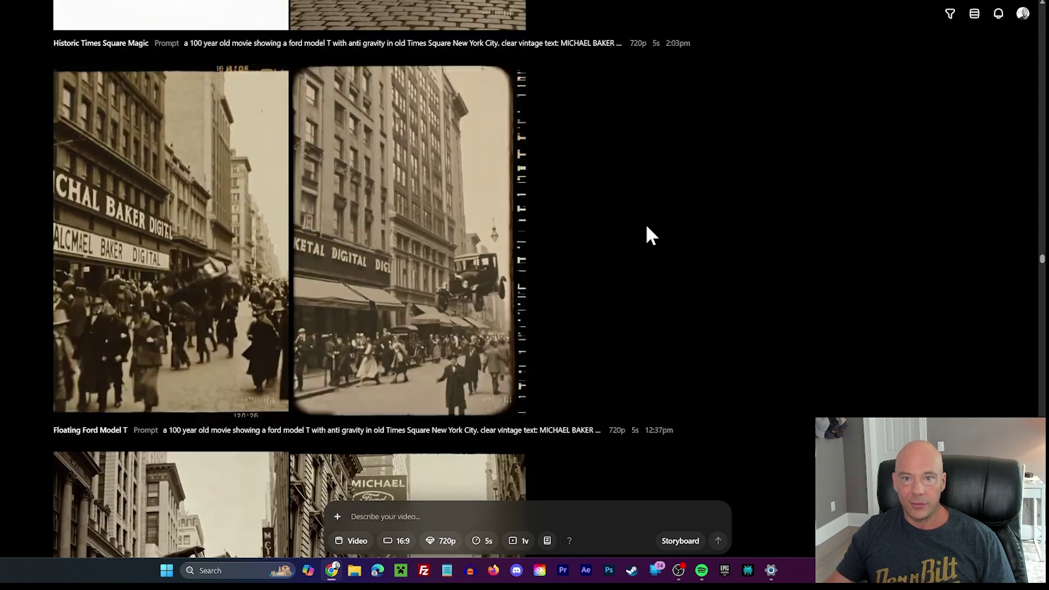
scroll(646, 227, down, 4)
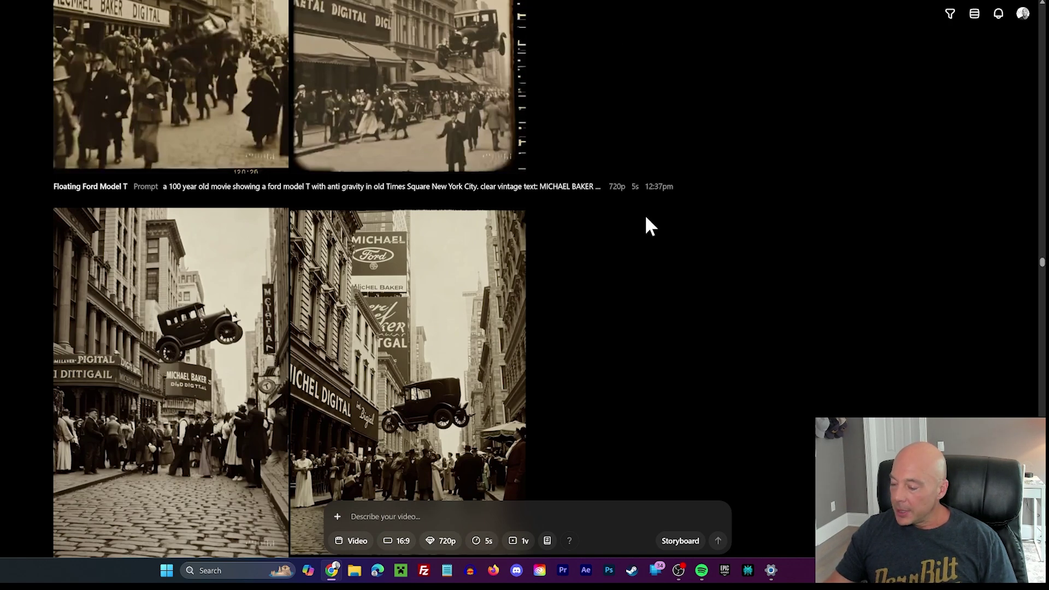
scroll(646, 227, down, 10)
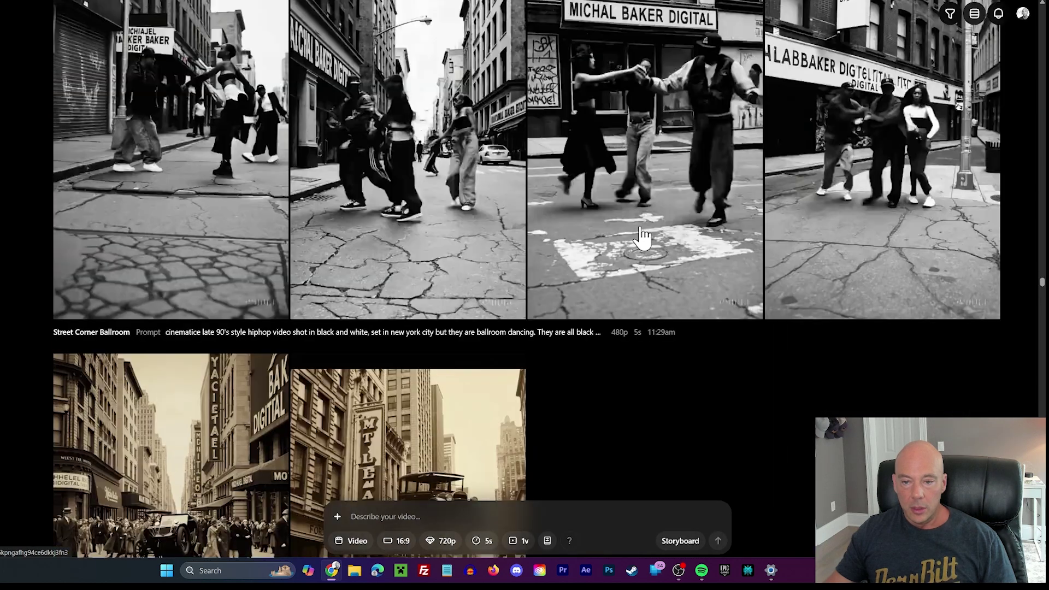
scroll(642, 230, up, 9)
scroll(631, 221, up, 5)
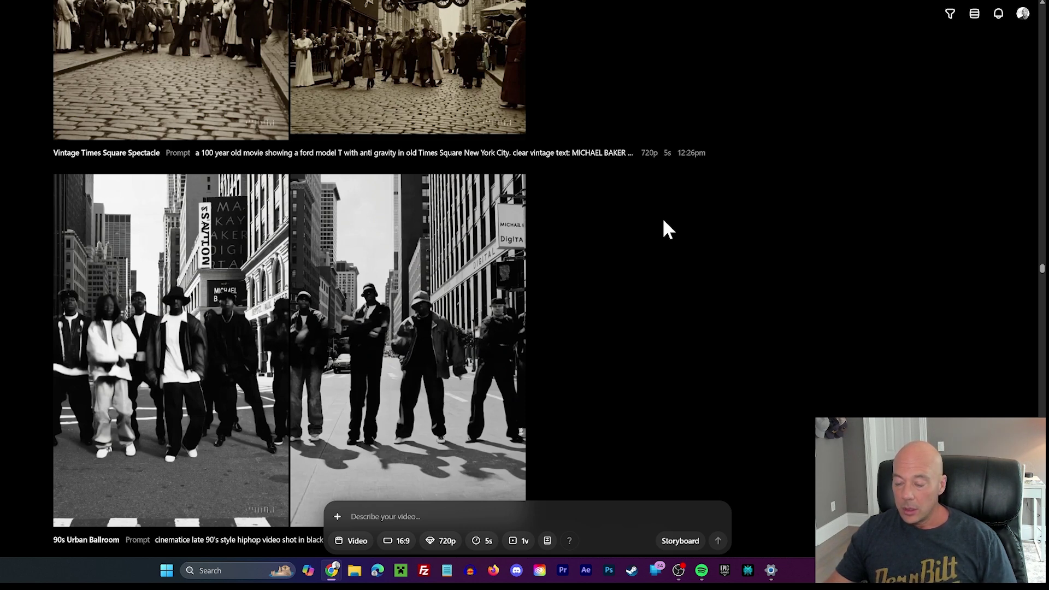
Step: Compare the Street Corner Ballroom videos and the repeated floating Ford Model T attempts back to the Sun May 25 generations
scroll(662, 218, down, 20)
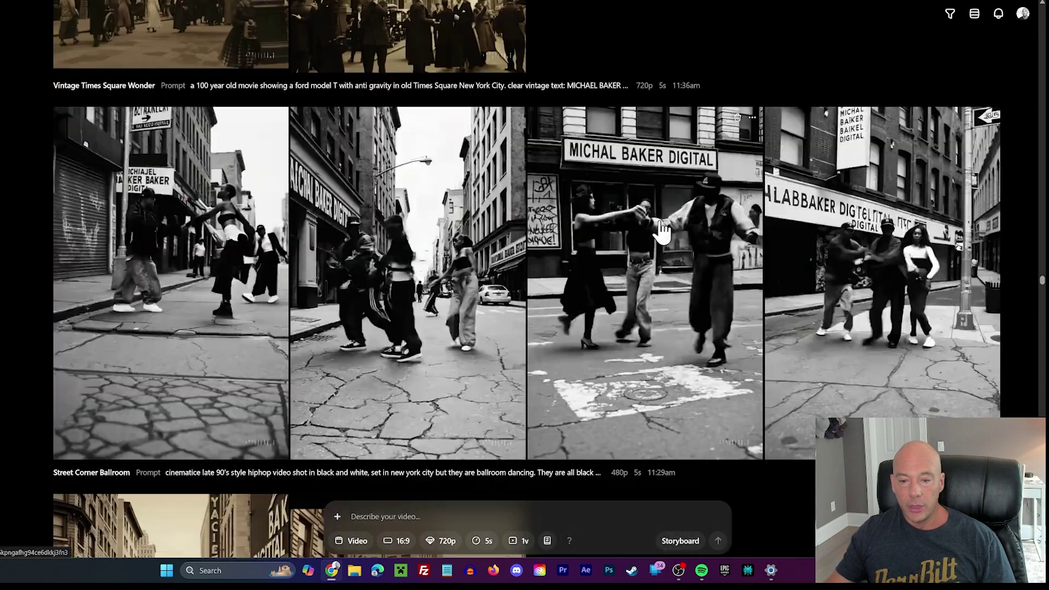
scroll(660, 225, down, 20)
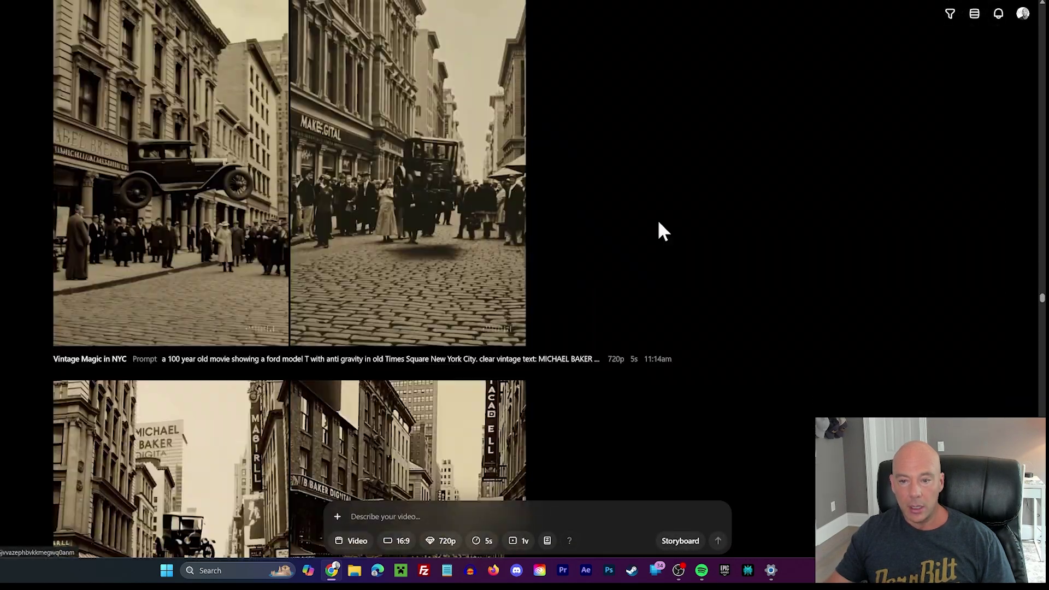
scroll(662, 230, down, 18)
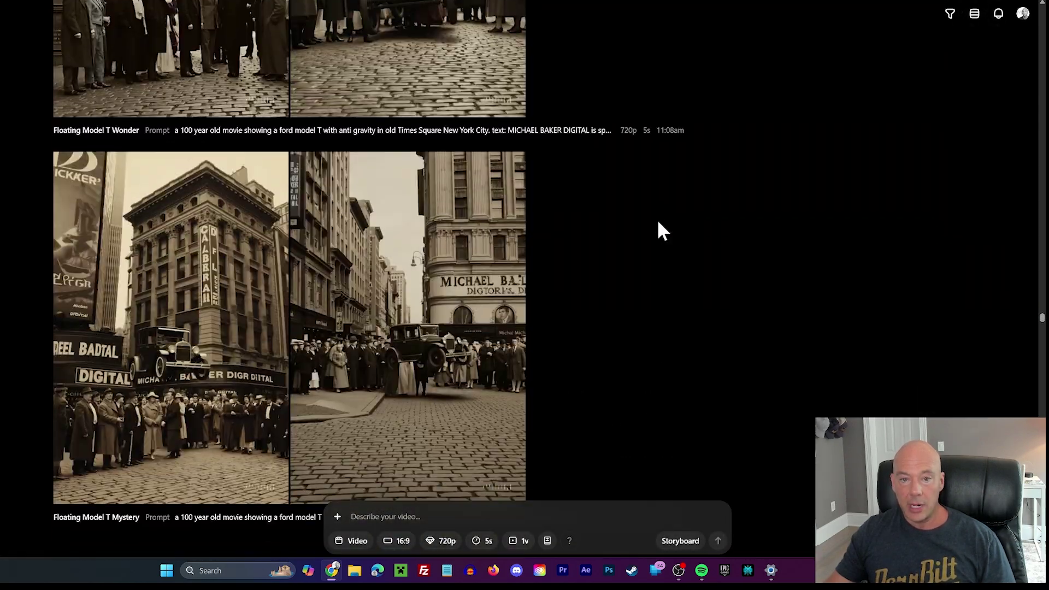
scroll(662, 230, up, 7)
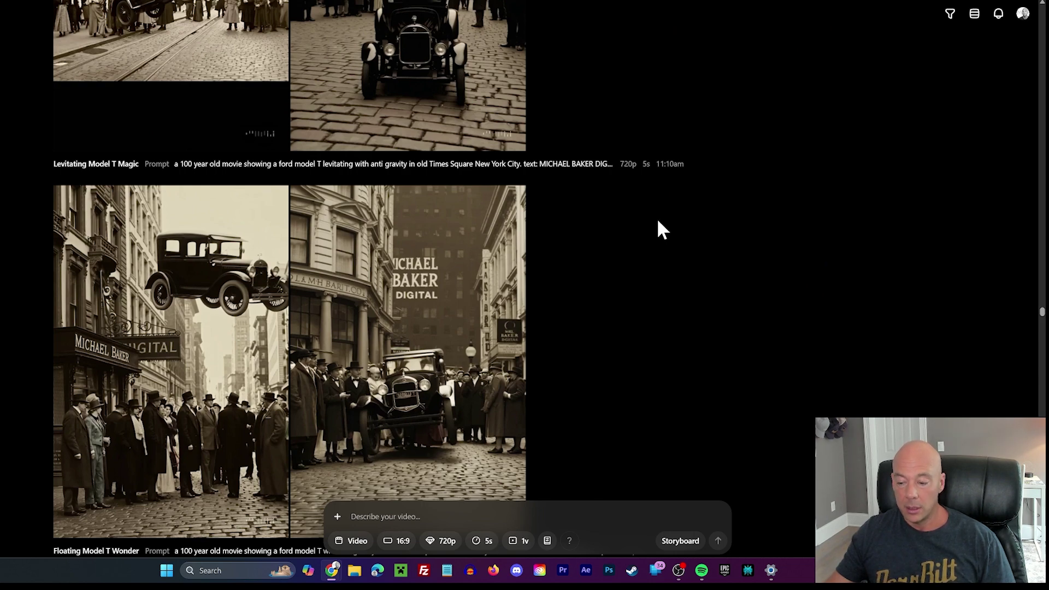
scroll(659, 224, down, 8)
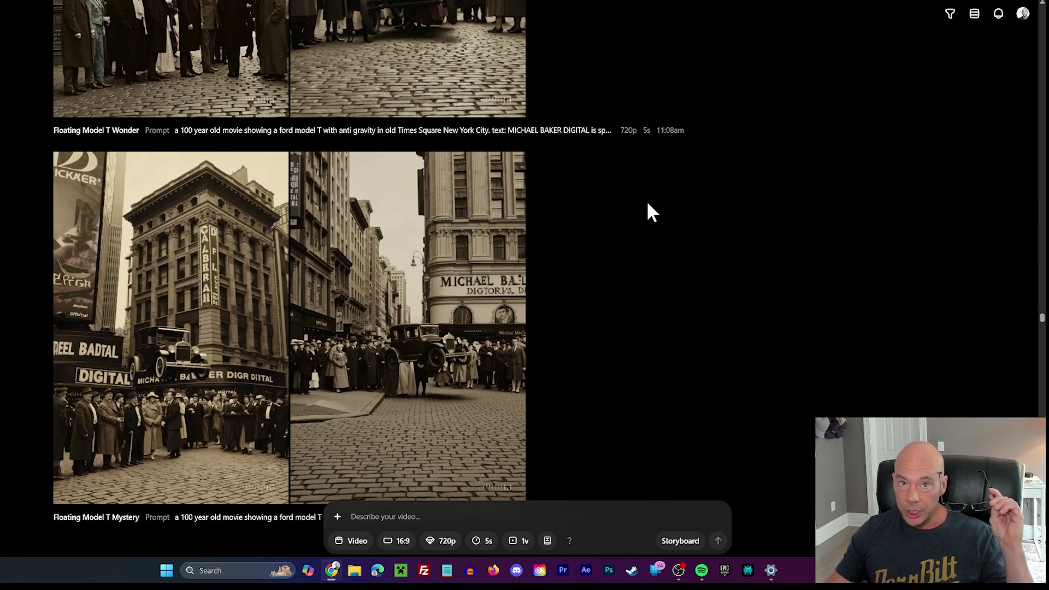
scroll(647, 208, down, 7)
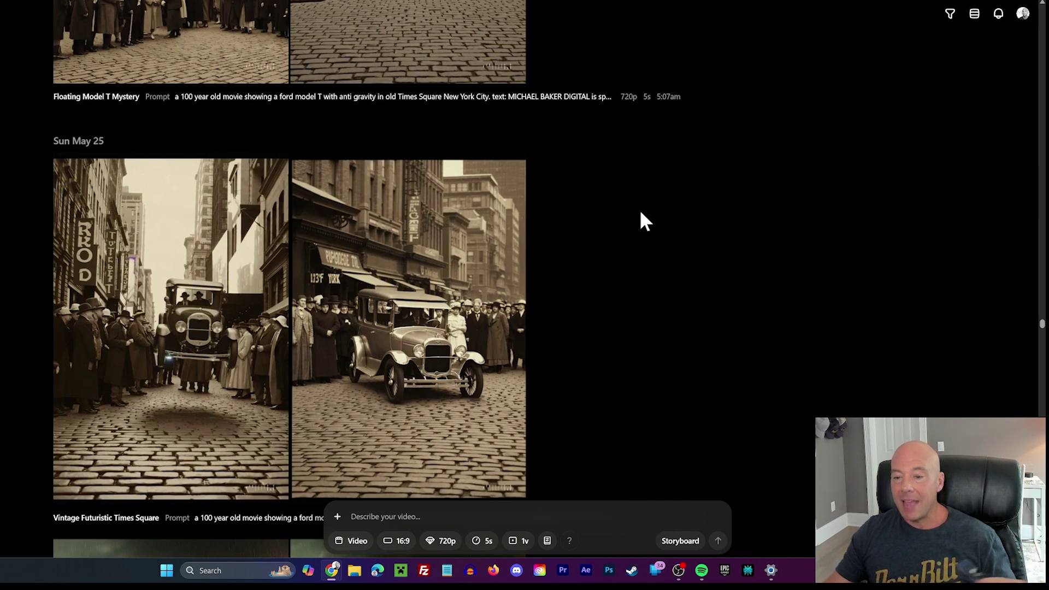
scroll(639, 209, down, 7)
scroll(634, 211, up, 5)
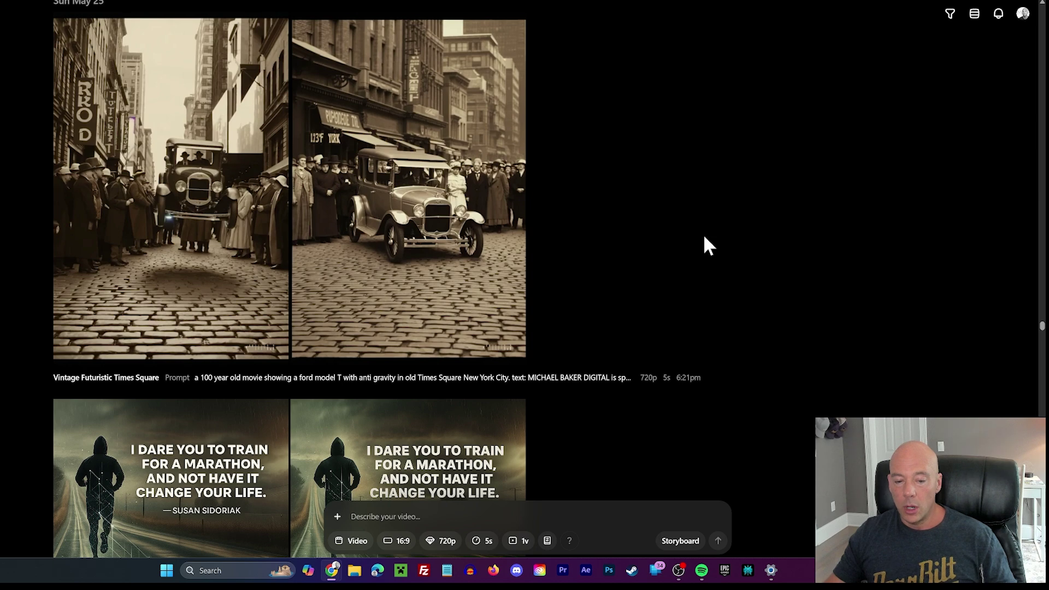
Step: Examine the marathon quote images and the oldest generations, including the Level 50 sign, UFO over Empire State and Supernova Eye Reflection
scroll(705, 236, down, 5)
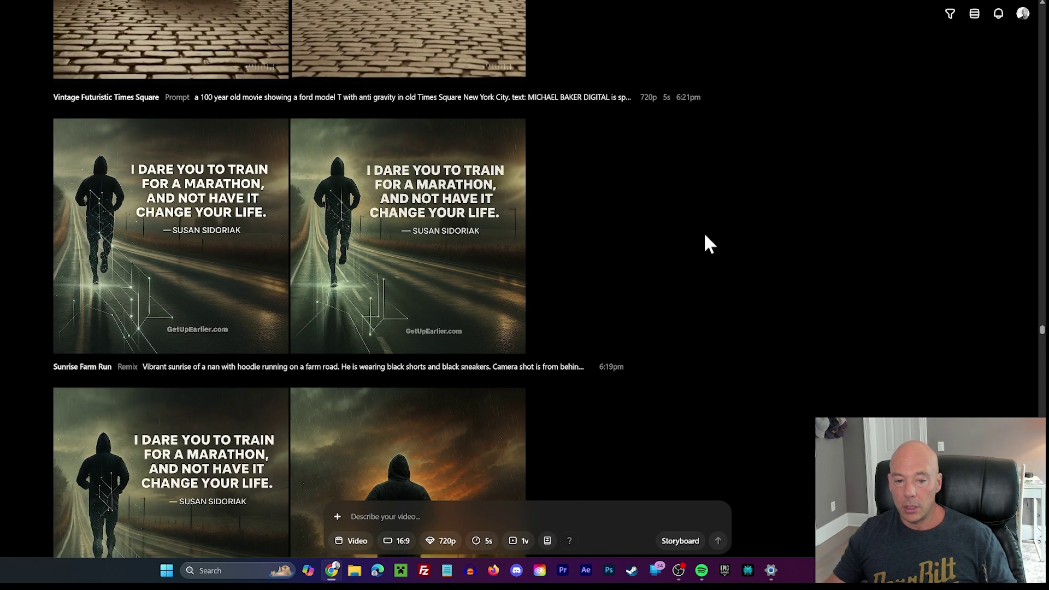
scroll(705, 234, down, 3)
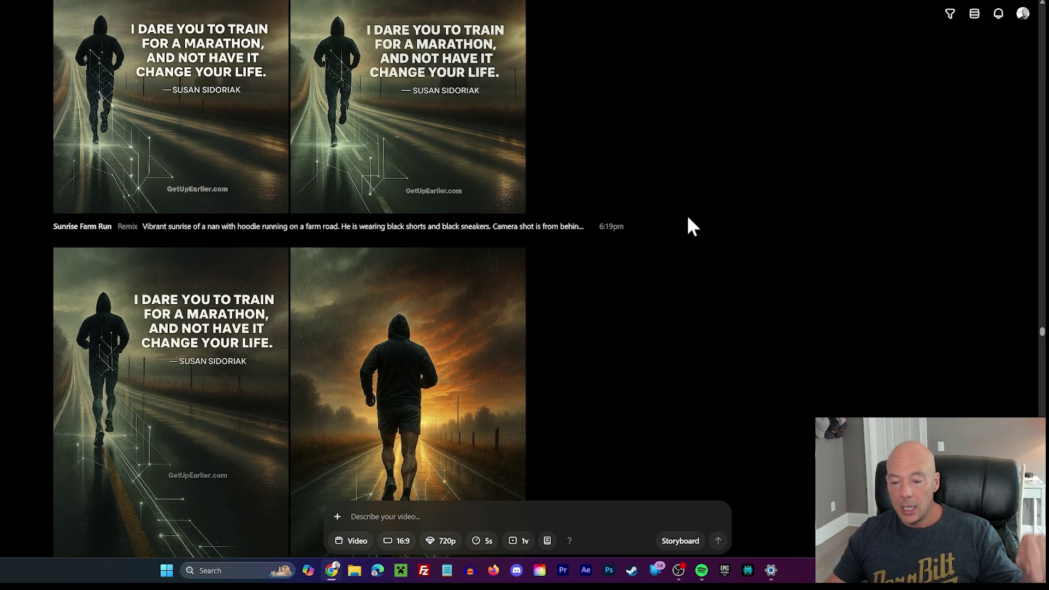
scroll(674, 230, down, 8)
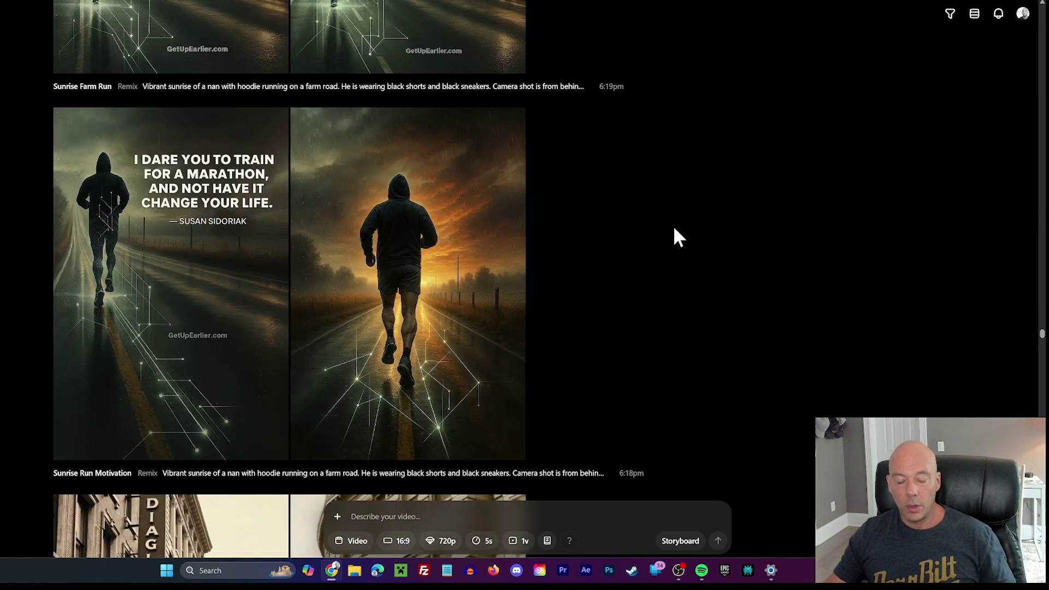
scroll(674, 229, down, 20)
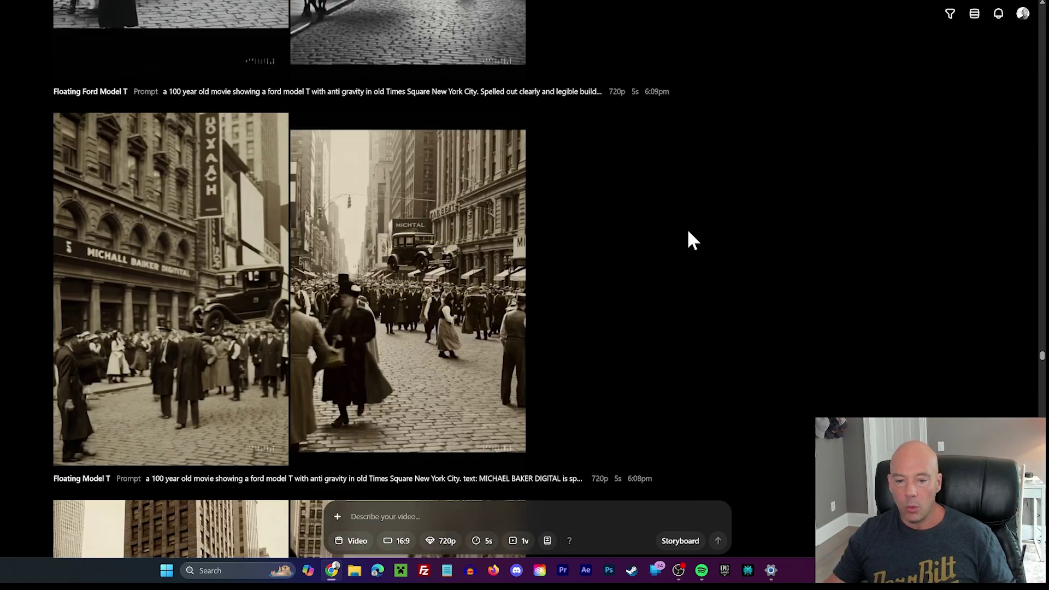
scroll(688, 231, down, 8)
scroll(688, 229, down, 15)
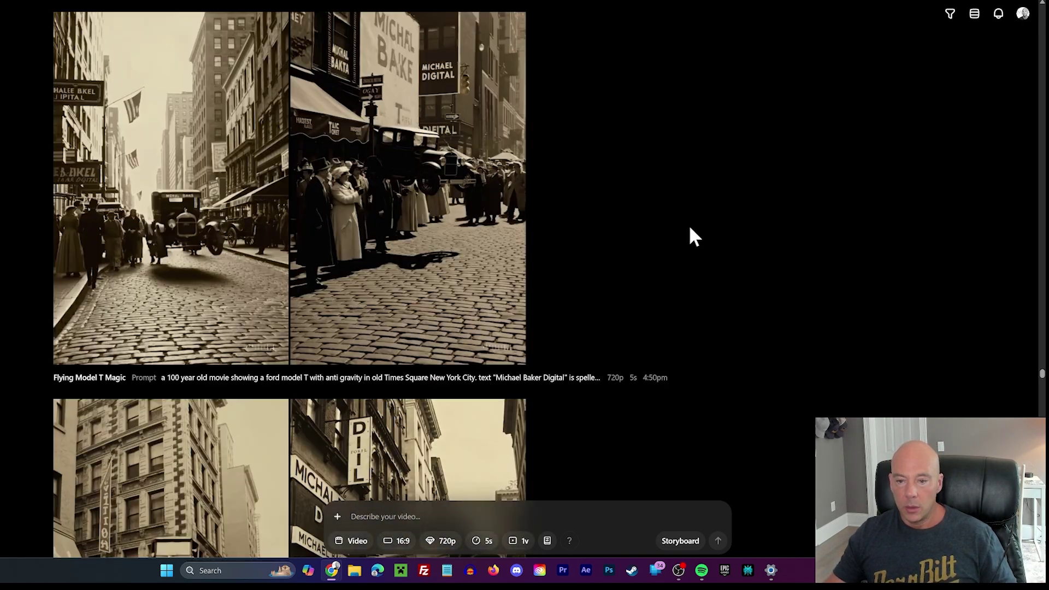
scroll(683, 230, down, 20)
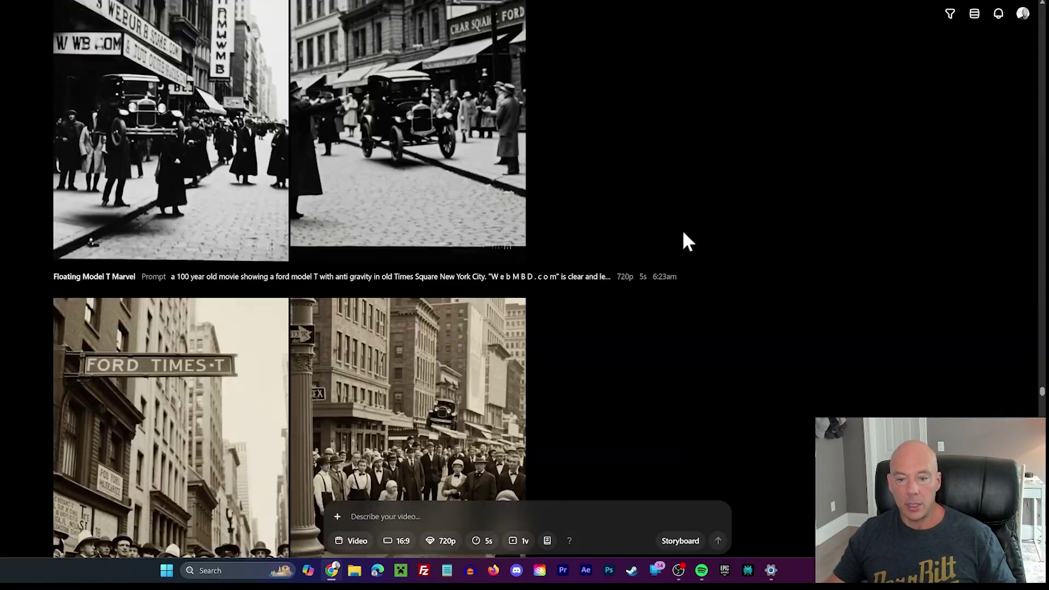
scroll(693, 238, down, 20)
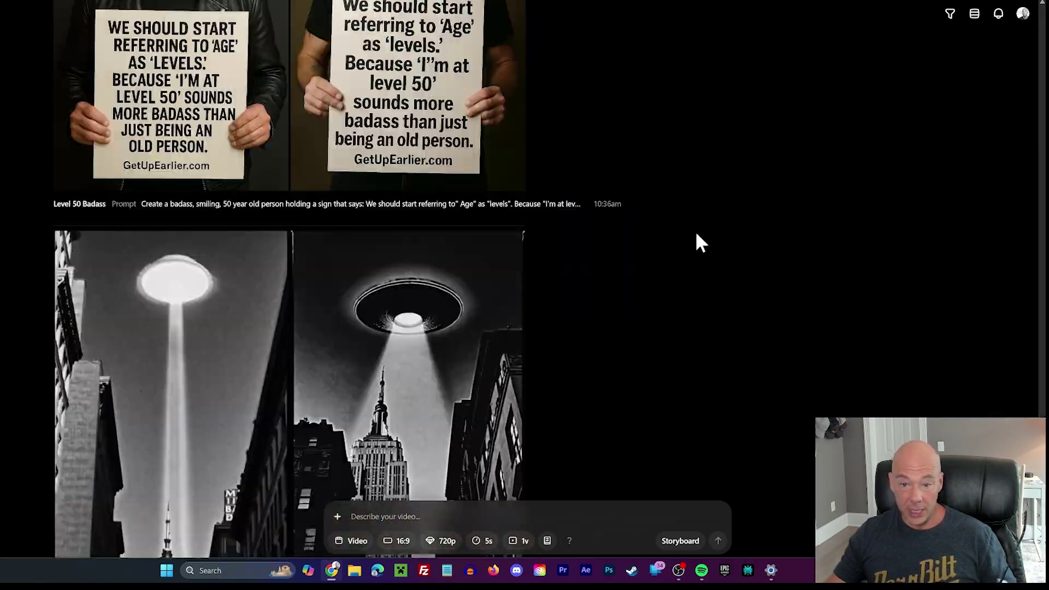
scroll(685, 245, down, 20)
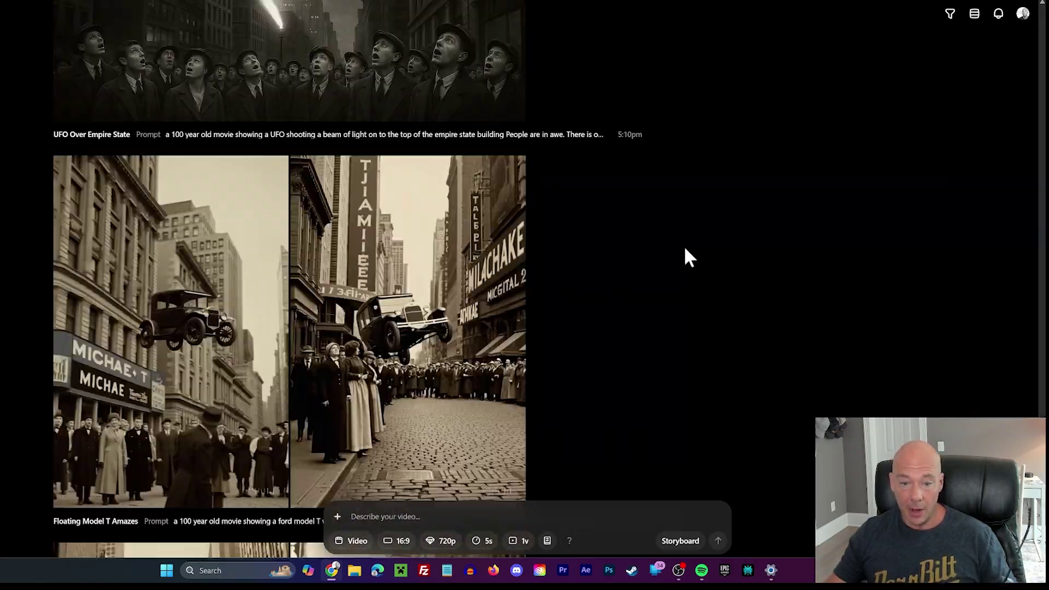
scroll(683, 247, up, 5)
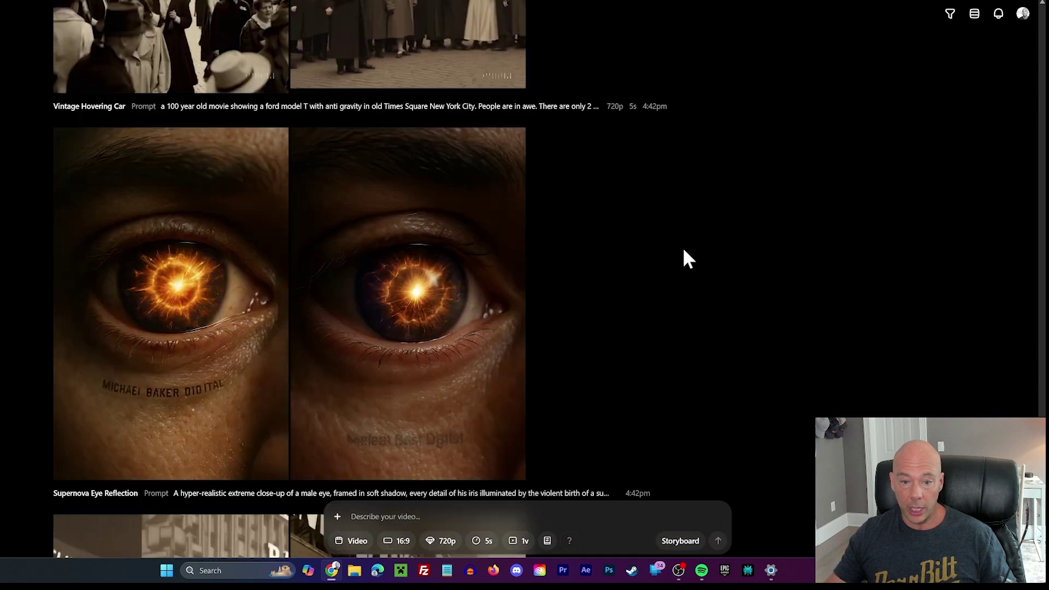
Step: View the first Supernova Eye Reflection image at full size and compare the older sepia Floating Model T videos in My media
click(149, 222)
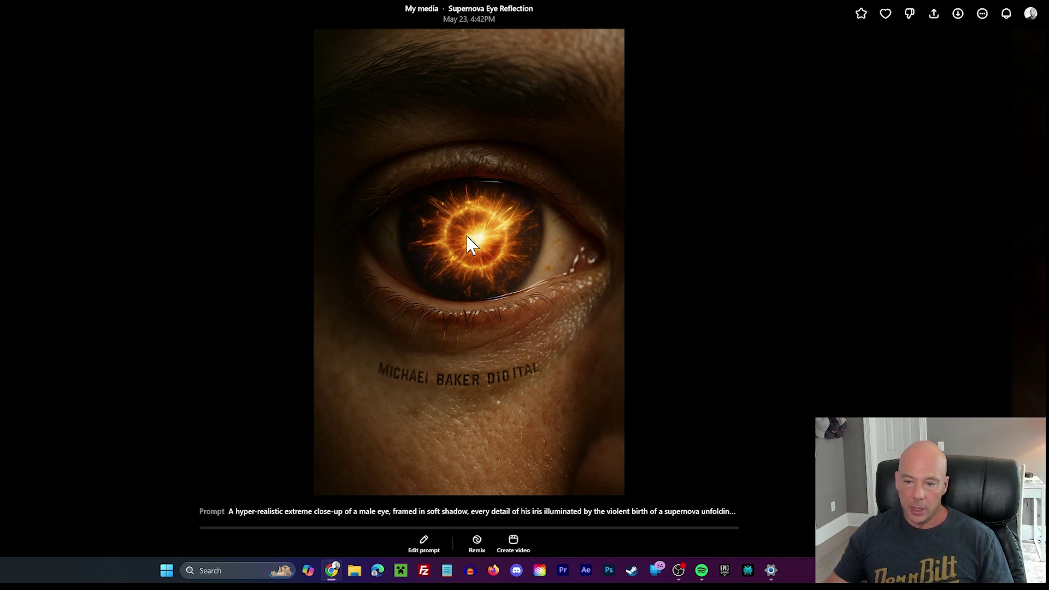
click(736, 228)
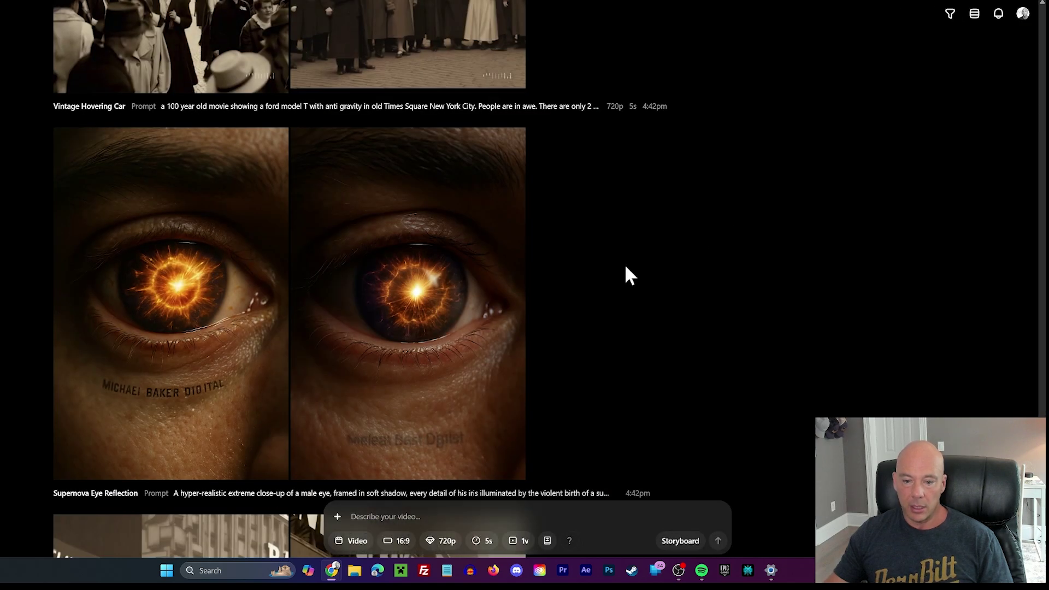
scroll(626, 276, down, 10)
scroll(656, 284, up, 3)
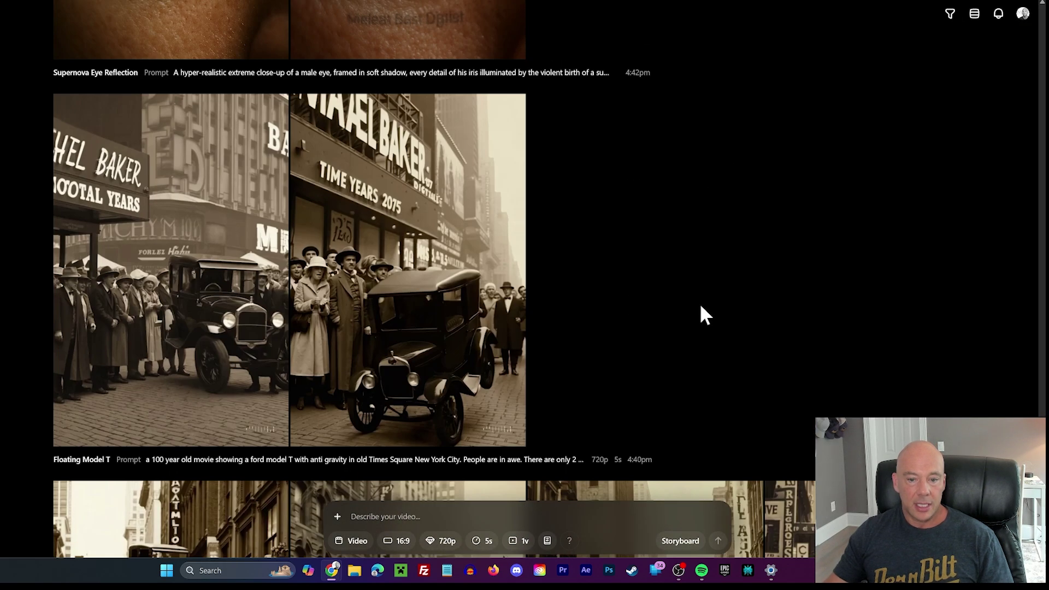
scroll(698, 308, down, 5)
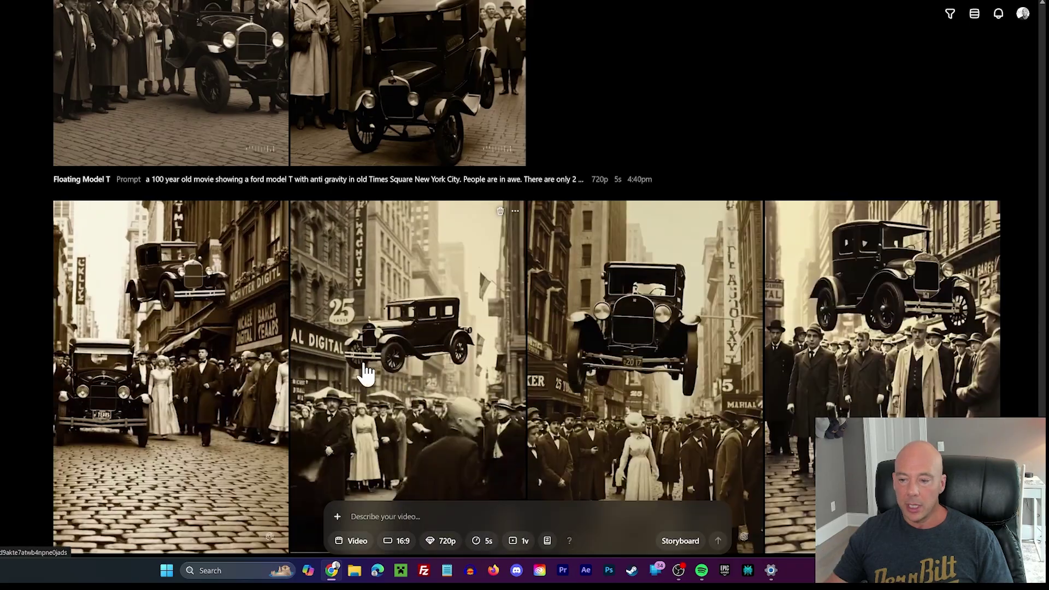
scroll(557, 251, down, 2)
scroll(836, 281, down, 1)
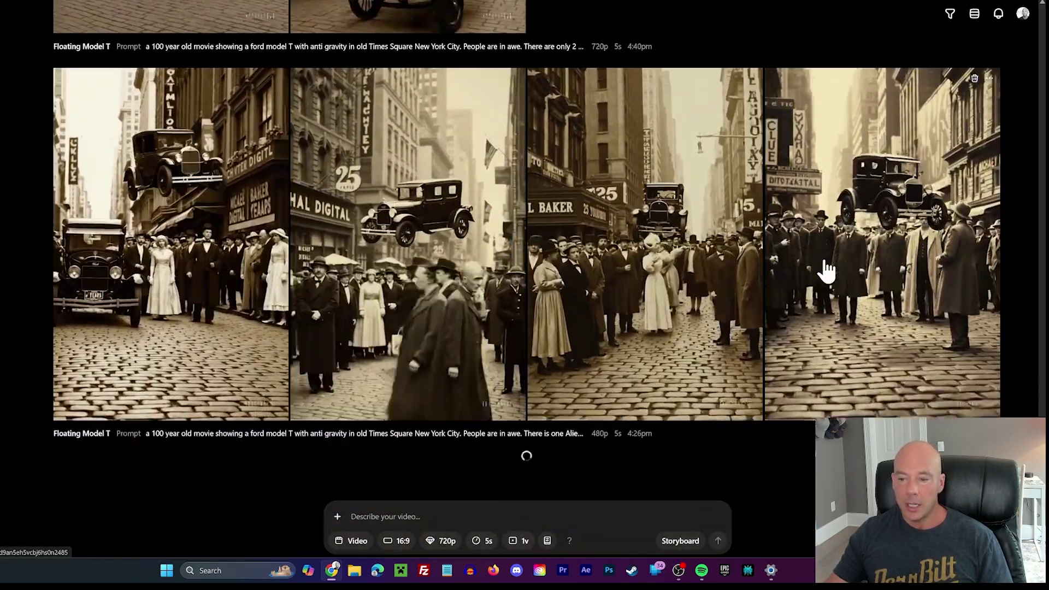
Step: Play the fourth black-and-white Floating Model T video with the theatre marquee at full size and return to My media
scroll(748, 278, down, 5)
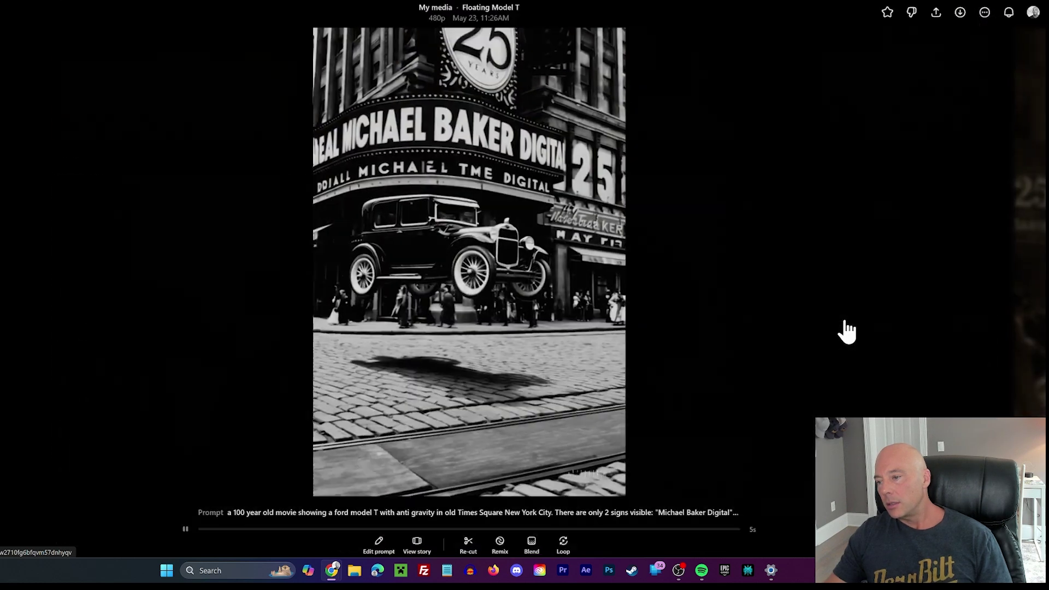
click(825, 323)
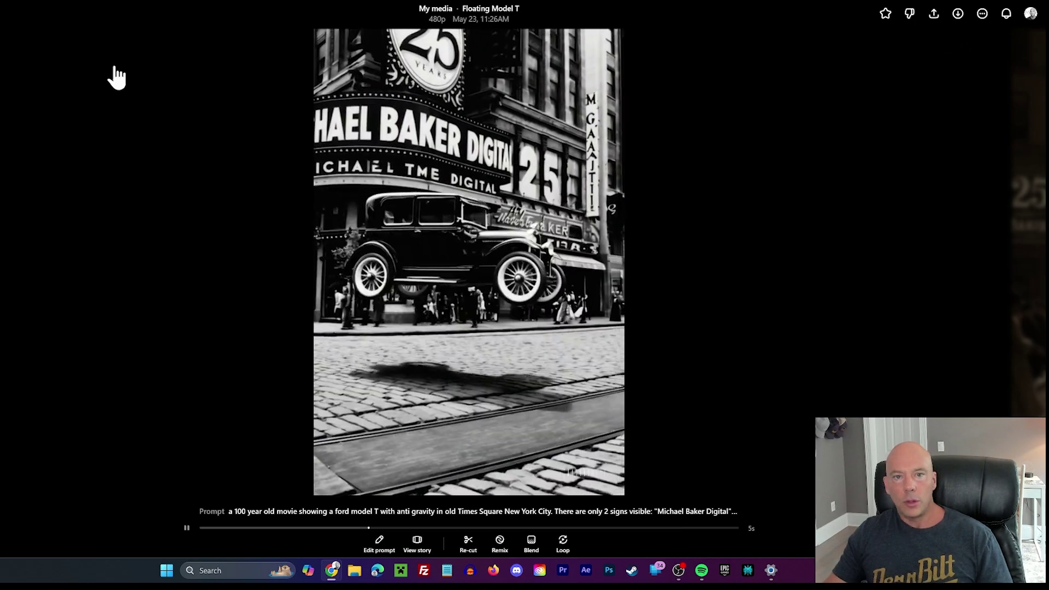
click(115, 77)
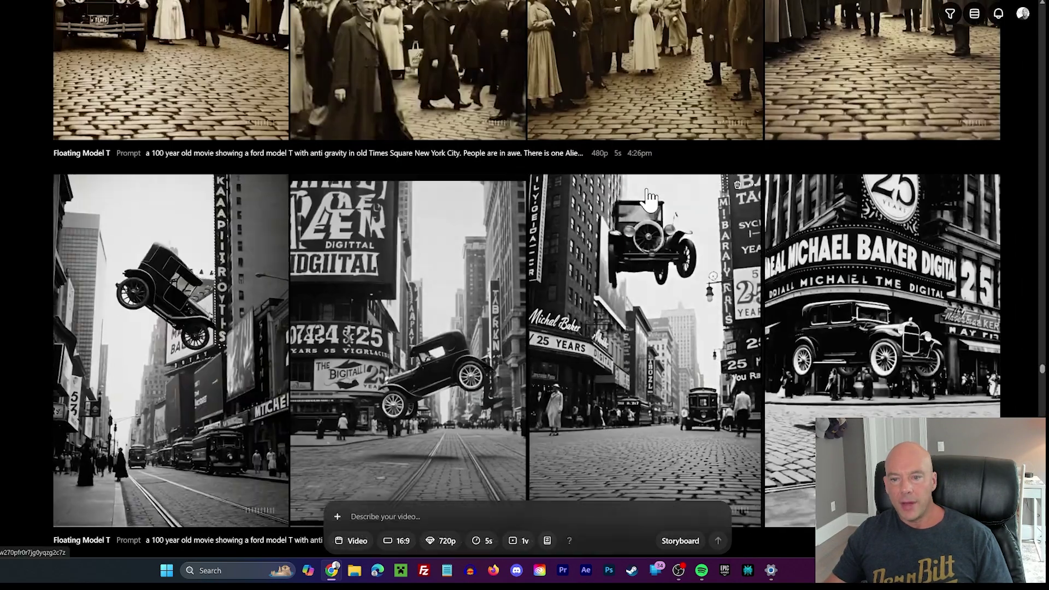
Step: Play the Floating Model T in Times Square video captioned "25 Year" at full size and return to My media
scroll(681, 228, down, 5)
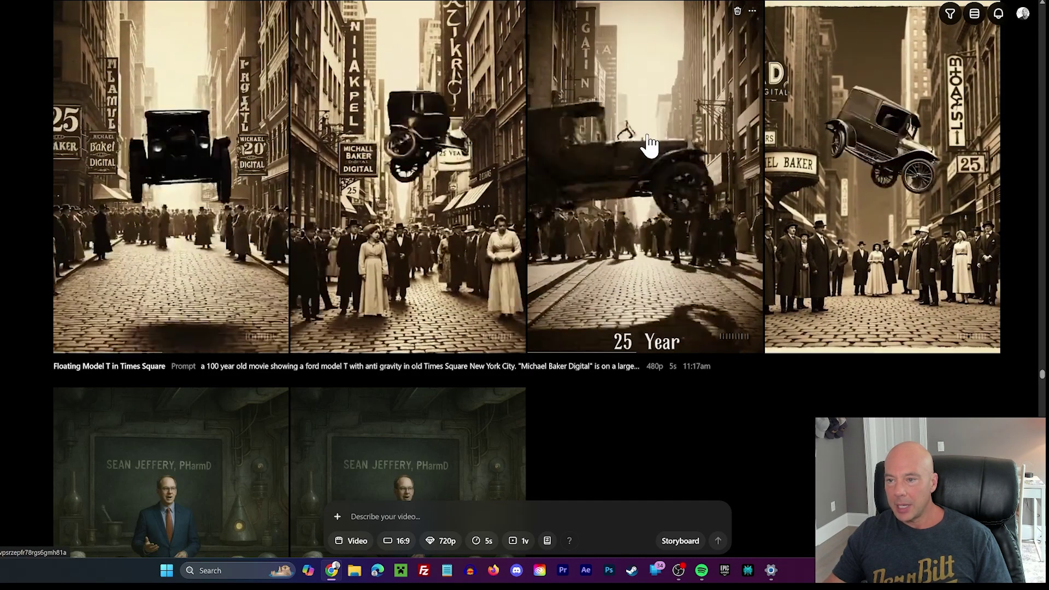
click(648, 139)
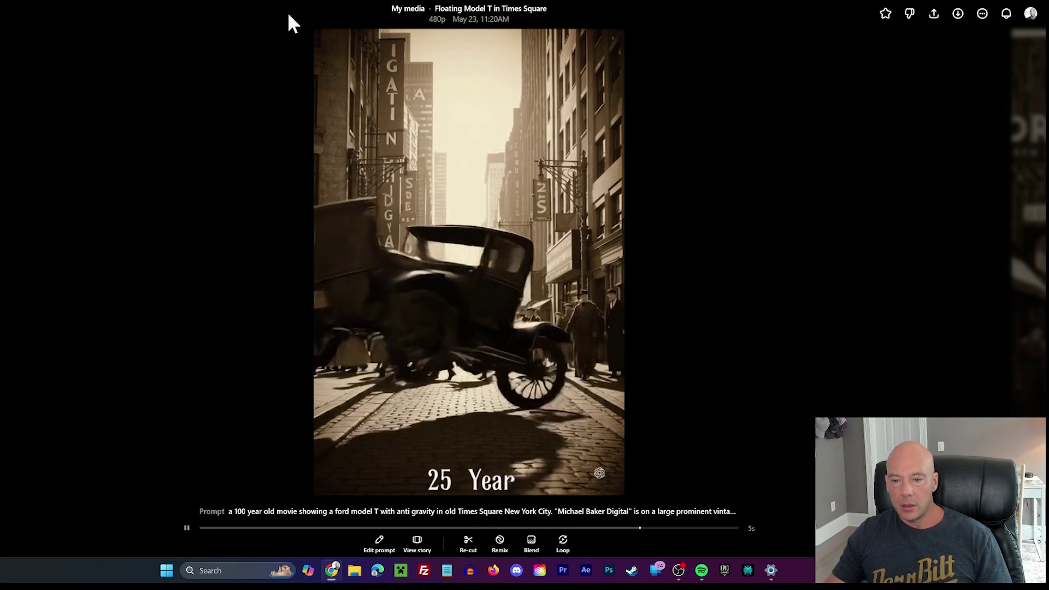
click(1, 13)
Step: Browse past the Futuristic Classroom Dynamics videos and open the Robots' Martian Selfie image at full size
scroll(544, 221, down, 20)
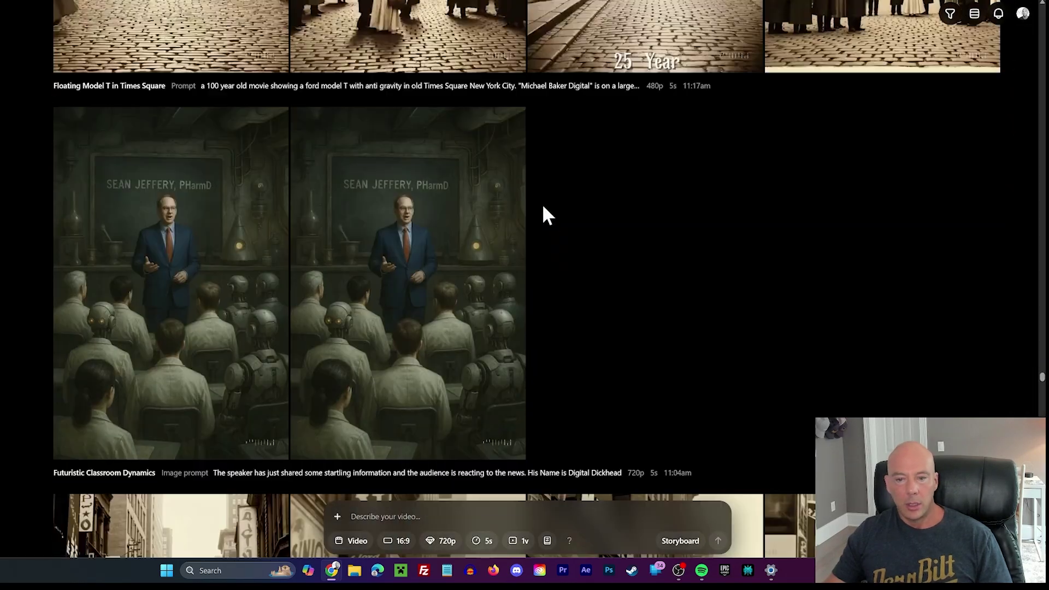
scroll(626, 224, up, 8)
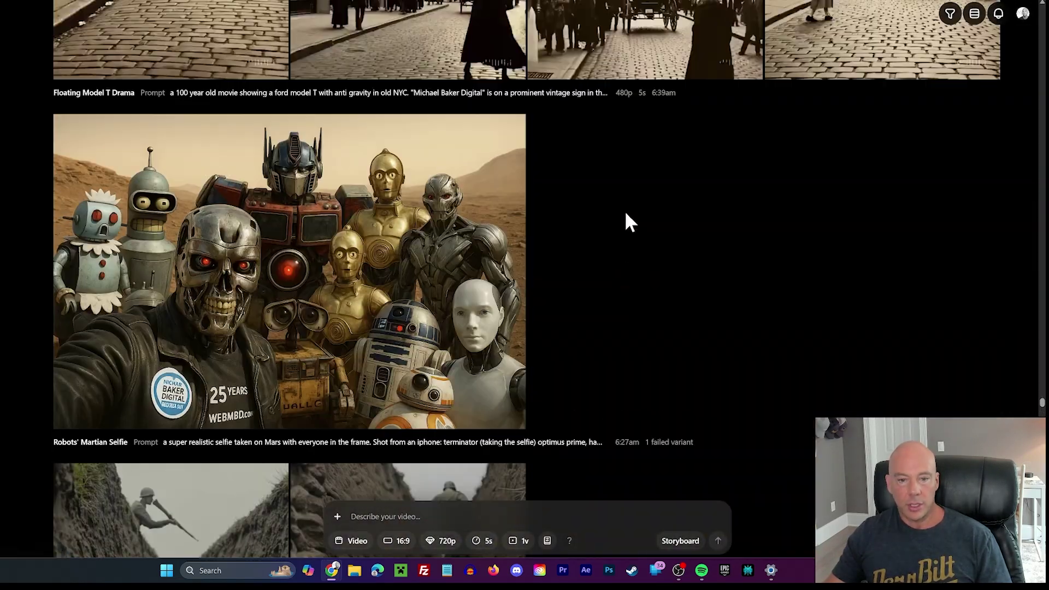
click(281, 179)
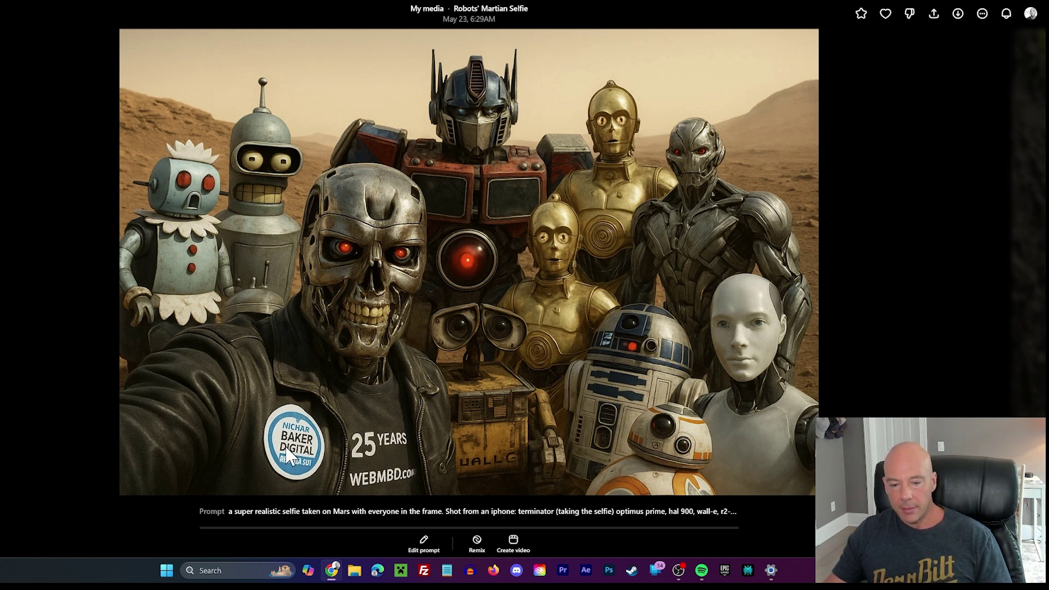
click(1006, 17)
click(1007, 17)
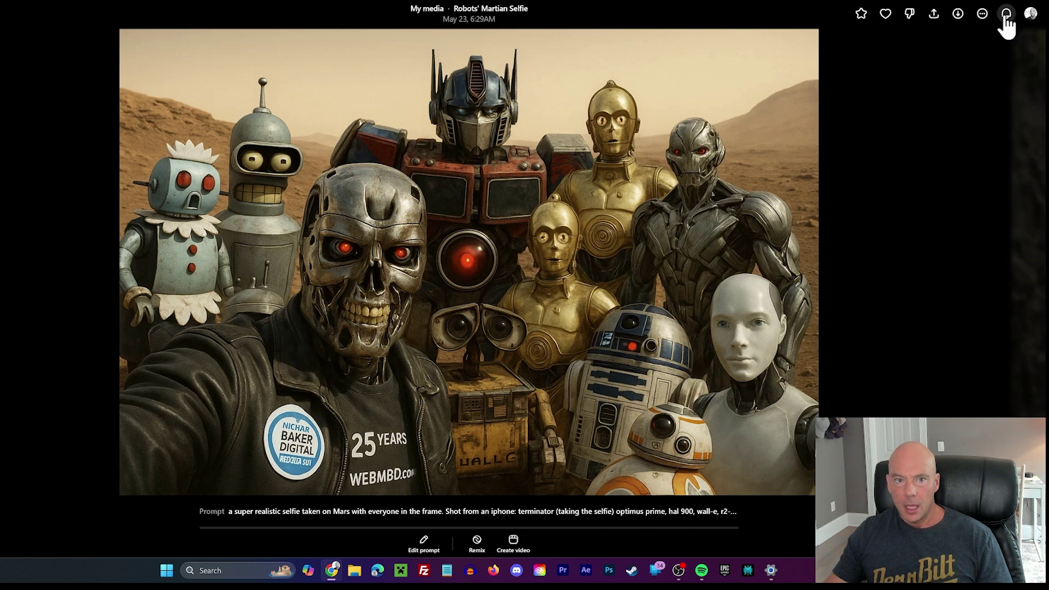
Step: Examine the full prompt behind the Robots' Martian Selfie image and return to My media
click(424, 543)
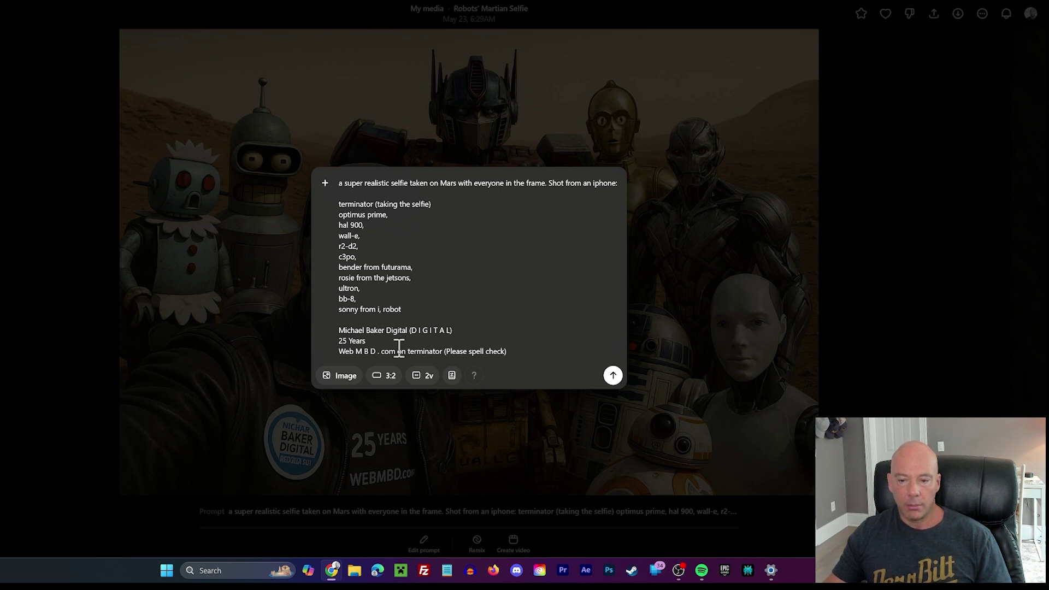
click(613, 376)
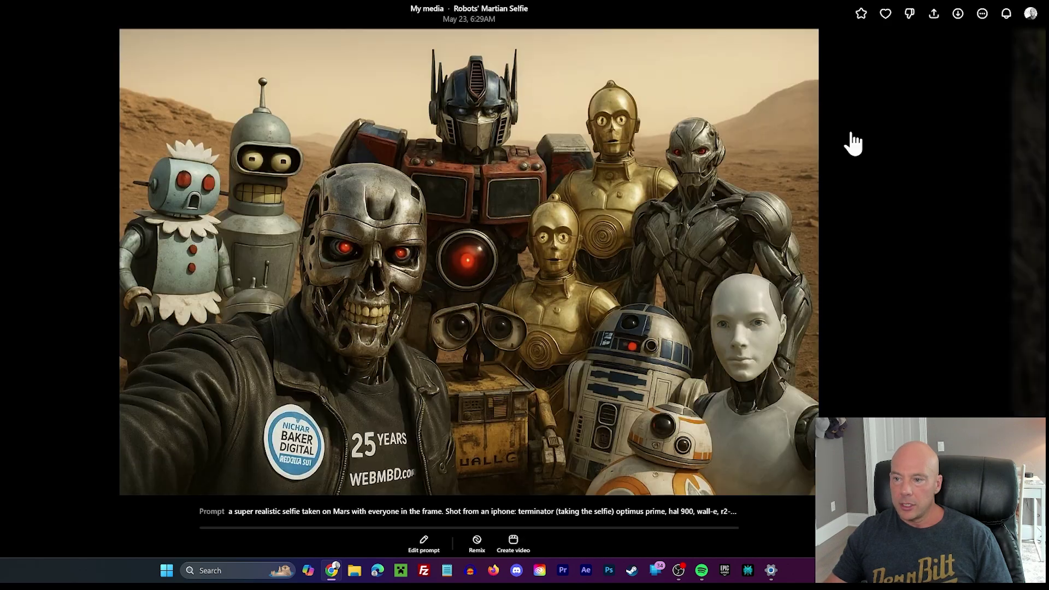
click(894, 225)
Step: Play the first Kanye in WWII Trench video at full size and return to My media
scroll(721, 210, down, 5)
scroll(717, 203, down, 3)
scroll(717, 203, up, 3)
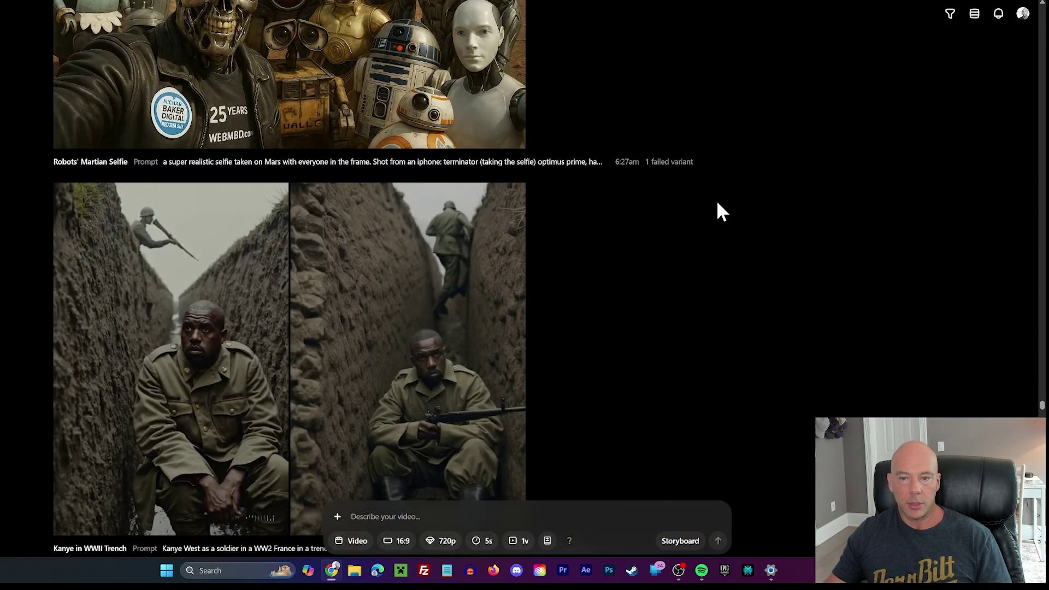
scroll(718, 203, down, 2)
click(178, 206)
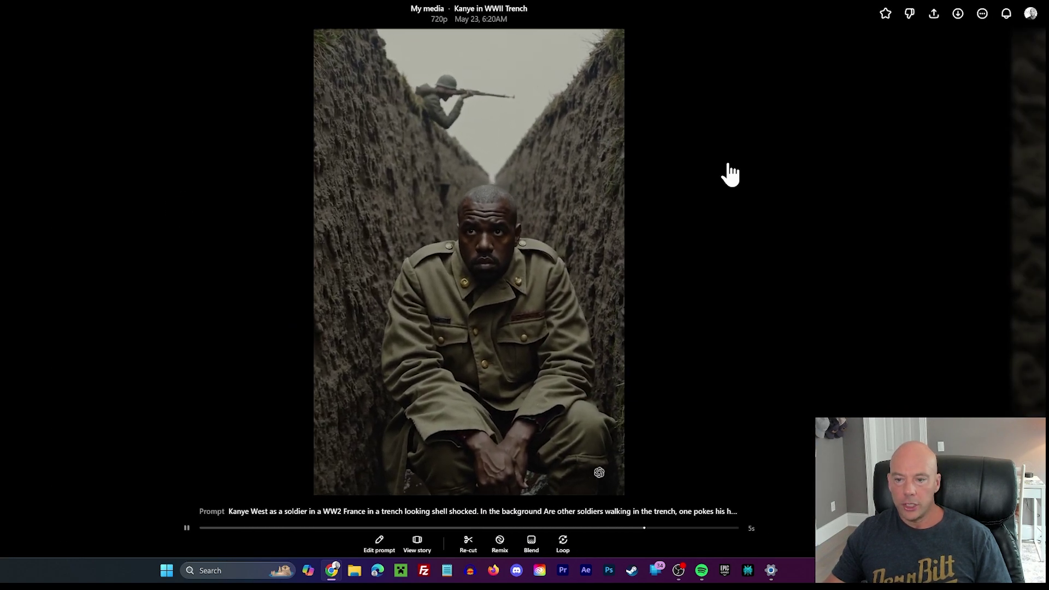
click(728, 173)
Step: Review the older generations back through Thu May 22, including the Robots' Mars Selfie, AI Agency Introduction and Curious Android images
scroll(499, 197, down, 10)
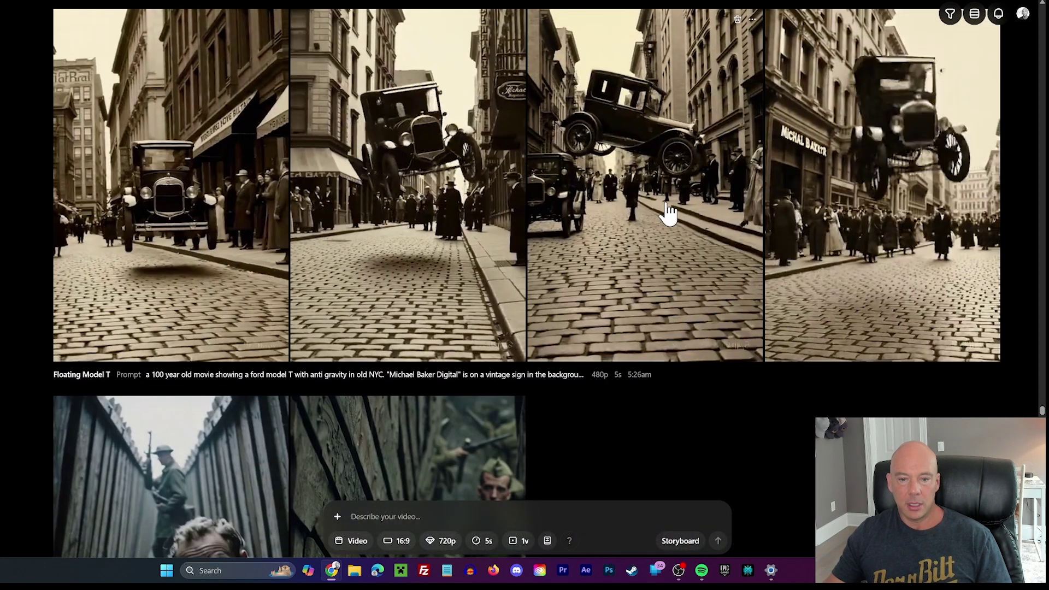
scroll(672, 200, down, 15)
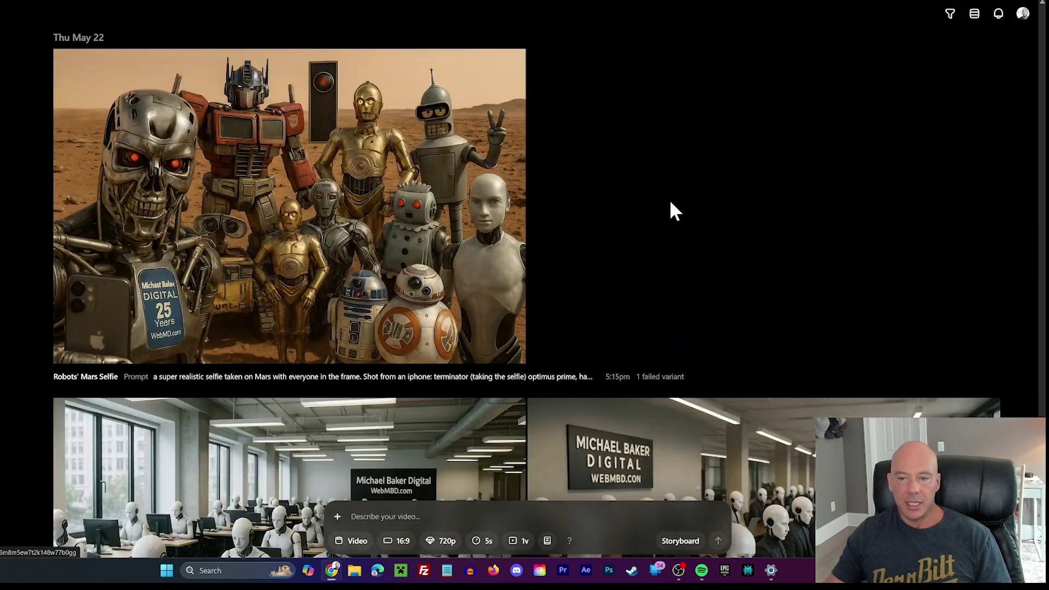
scroll(666, 199, down, 15)
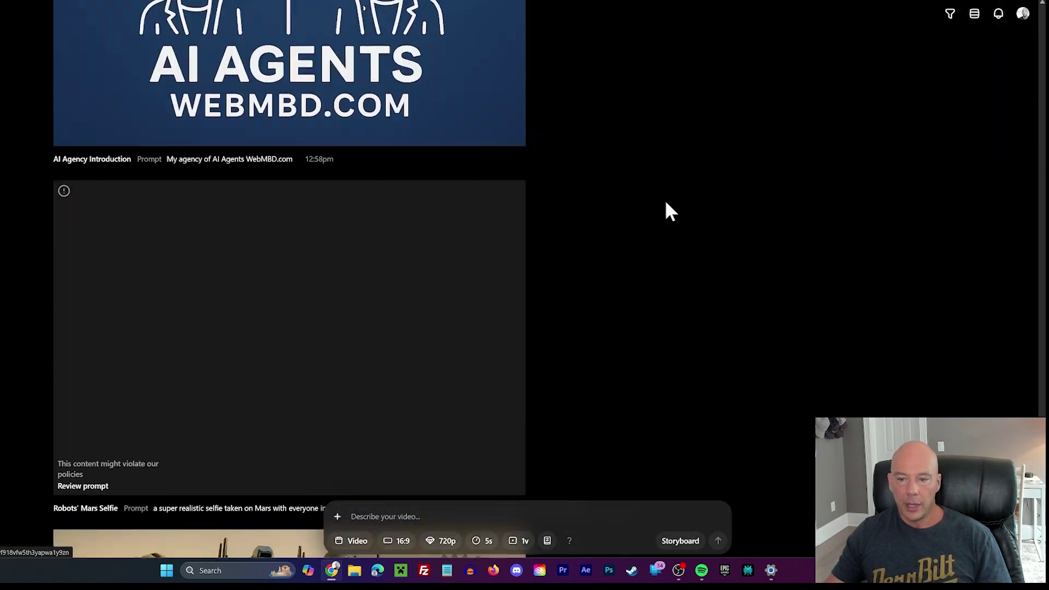
scroll(662, 198, down, 15)
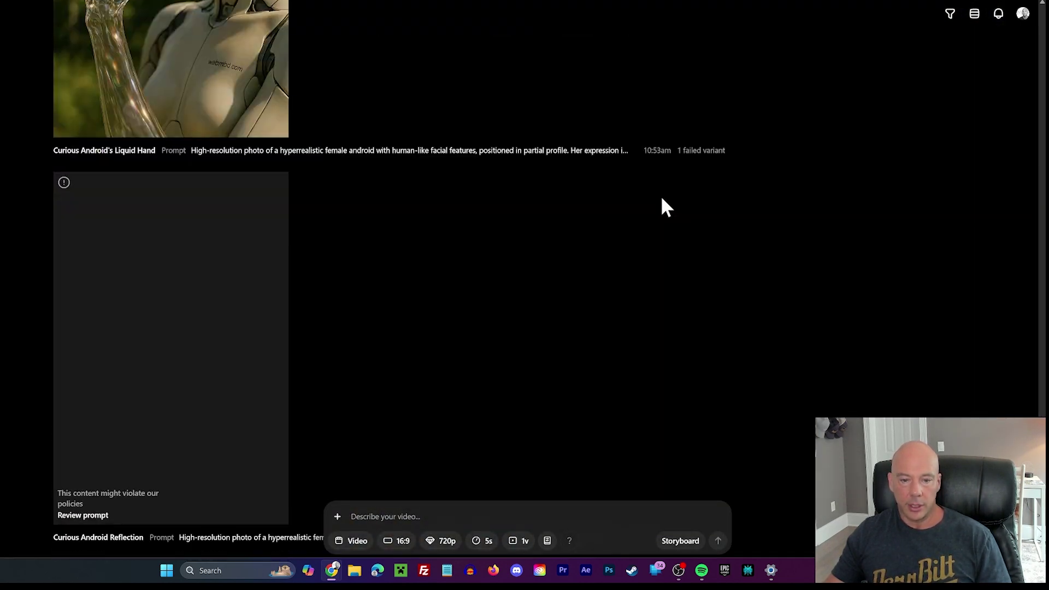
scroll(650, 168, up, 5)
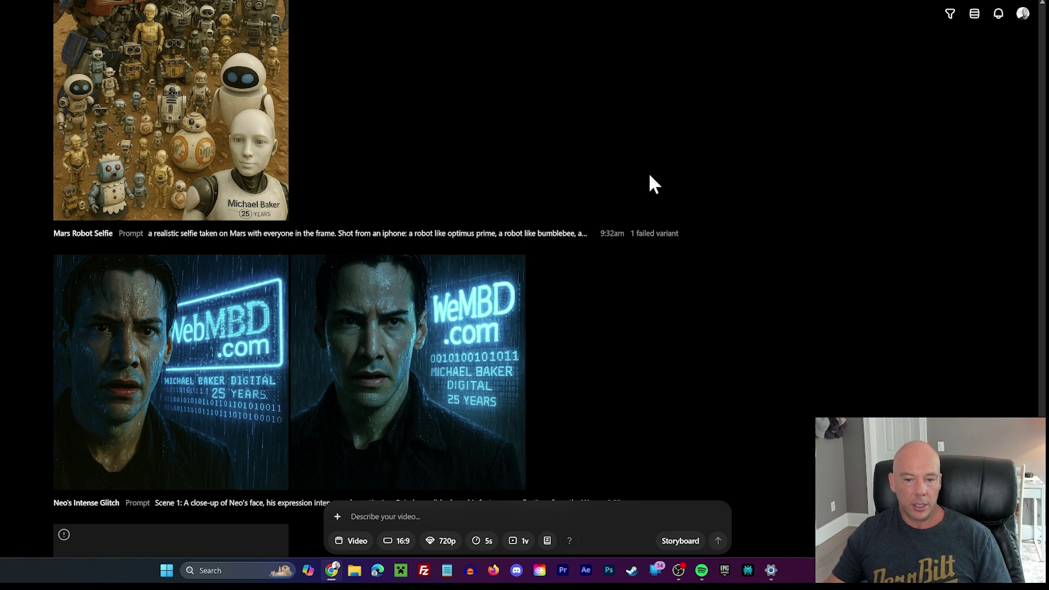
Step: Compare the two Neo's Intense Glitch images with the neon website signs at full size
click(200, 298)
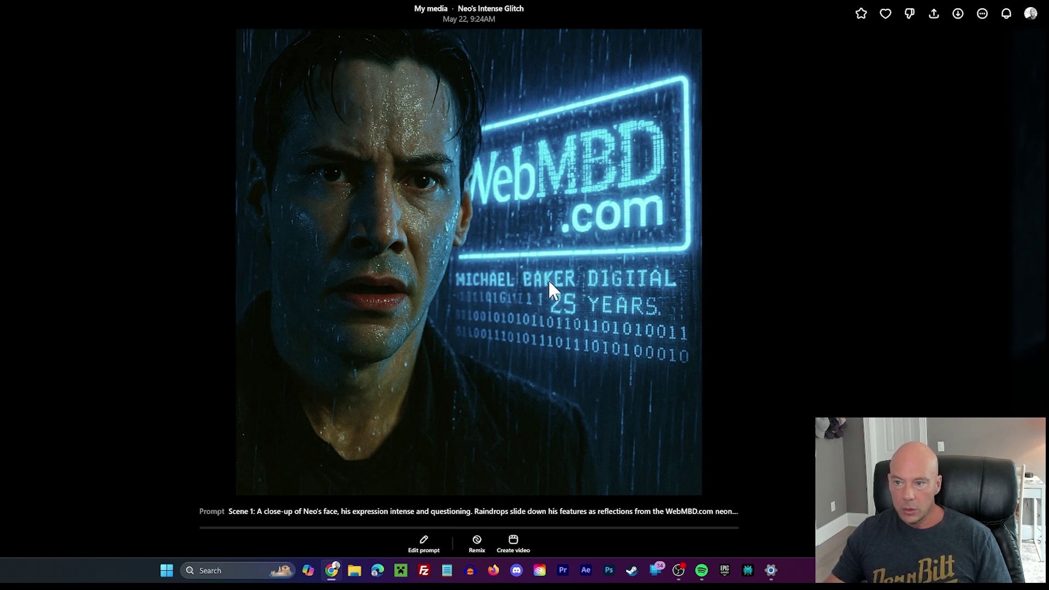
click(888, 163)
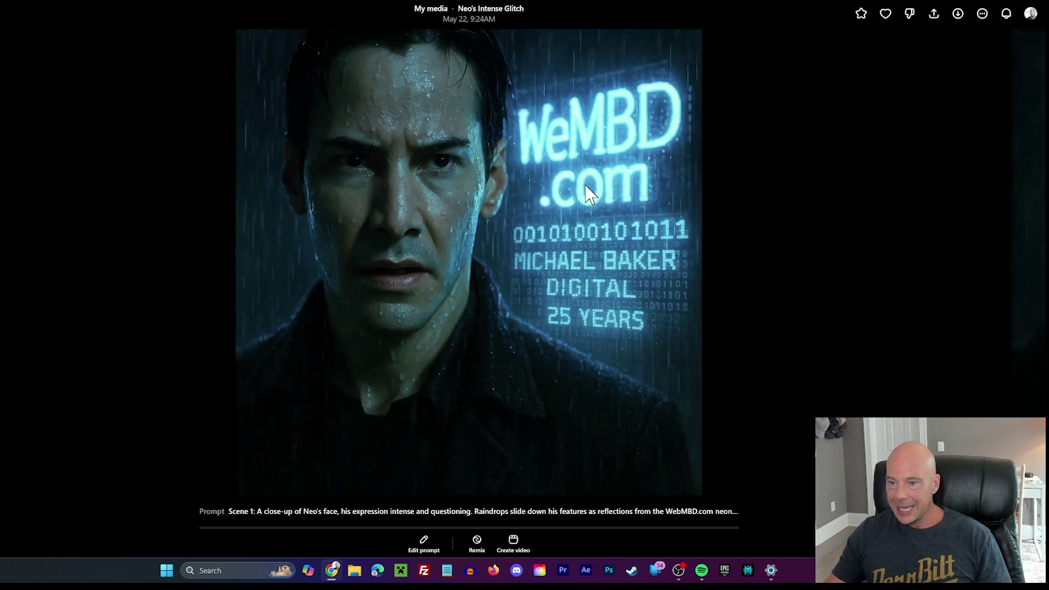
key(Escape)
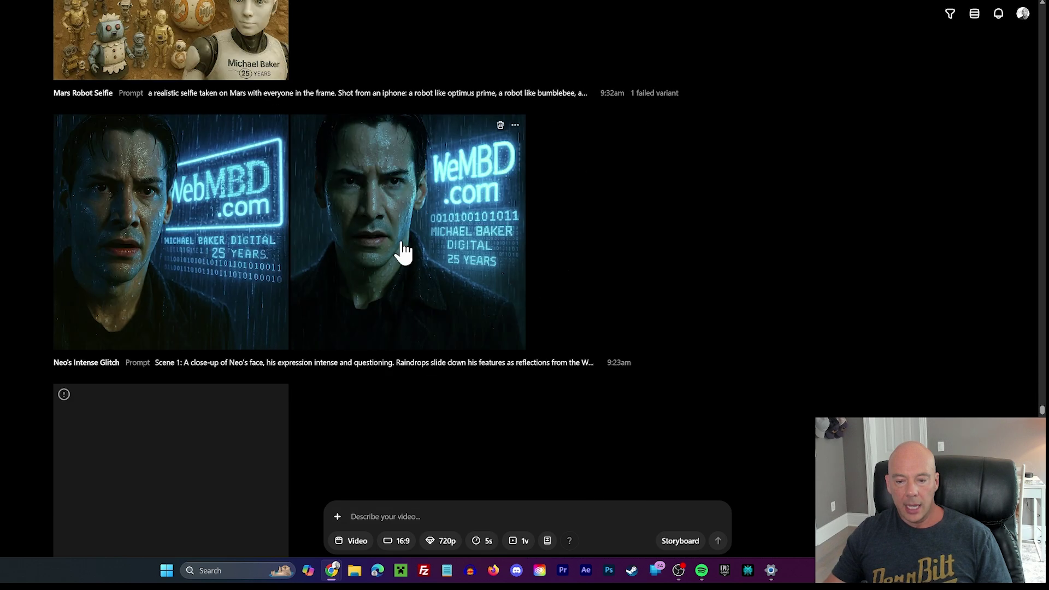
Step: Generate a video from the first Neo's Intense Glitch image's prompt, switching the type to Video at 1:1, 480p, 5s and 2 variations
click(181, 208)
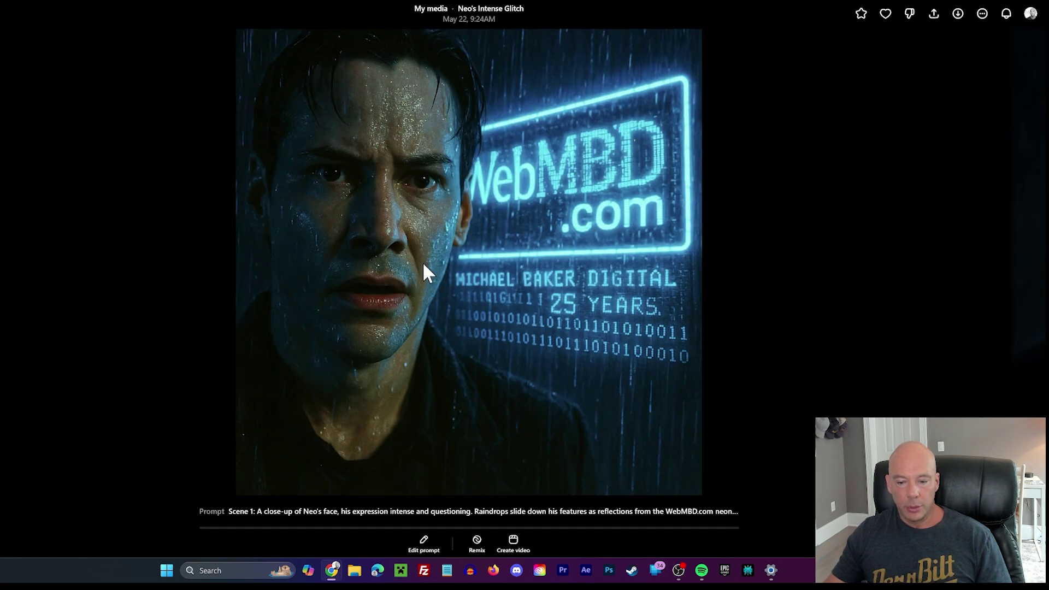
click(425, 547)
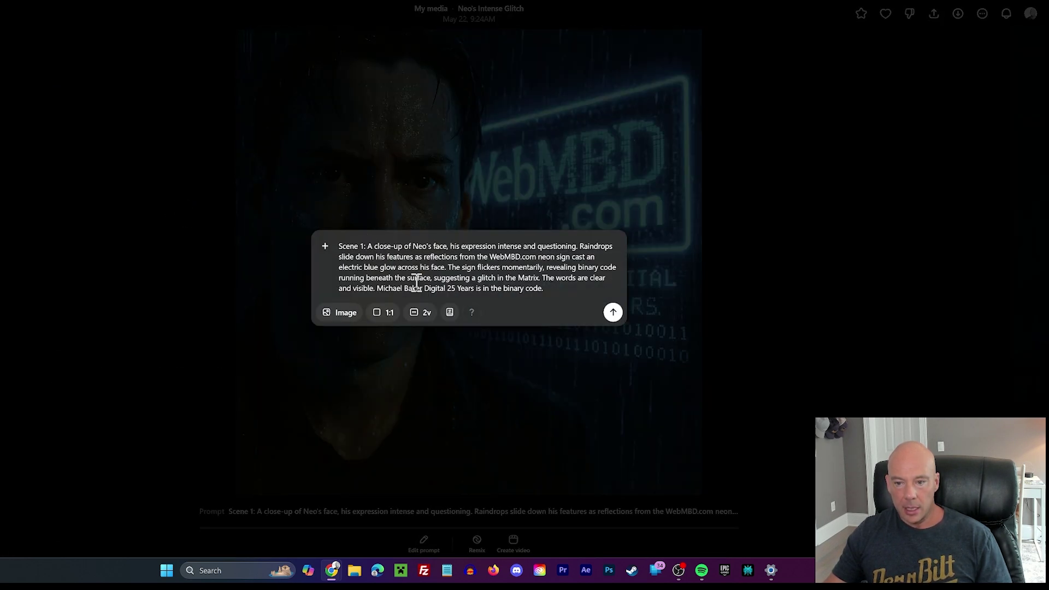
click(340, 312)
click(351, 286)
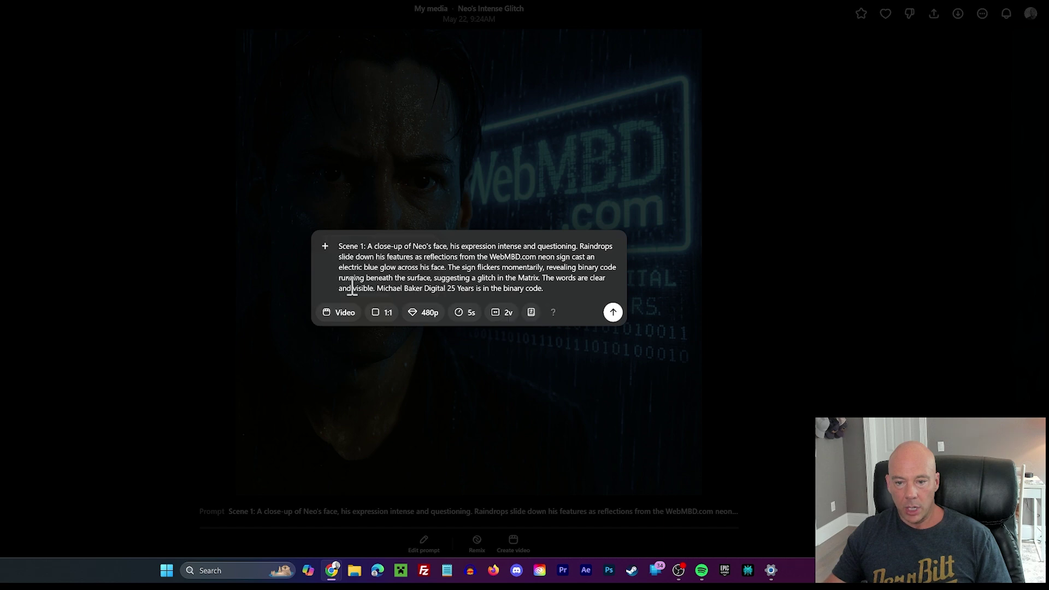
click(613, 313)
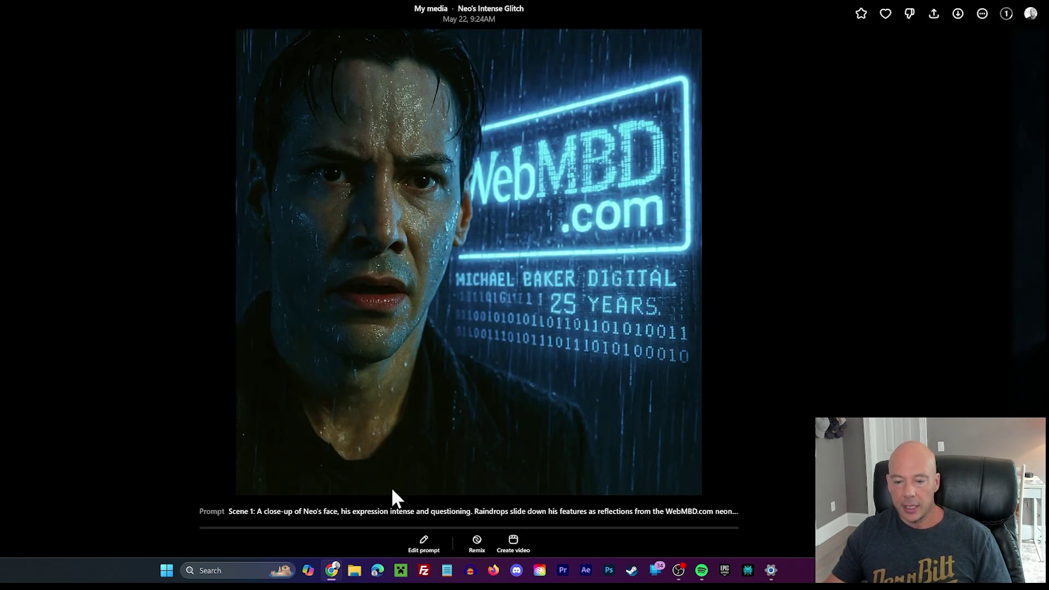
Step: Reread the full prompt of the Neo's Intense Glitch image without resubmitting it and return to My media
click(425, 543)
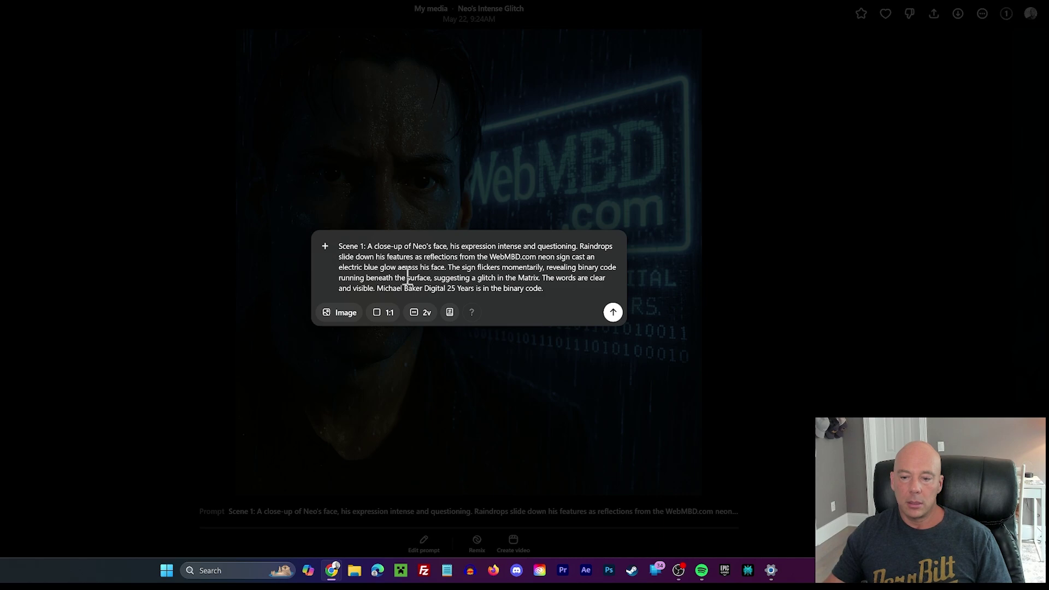
click(775, 286)
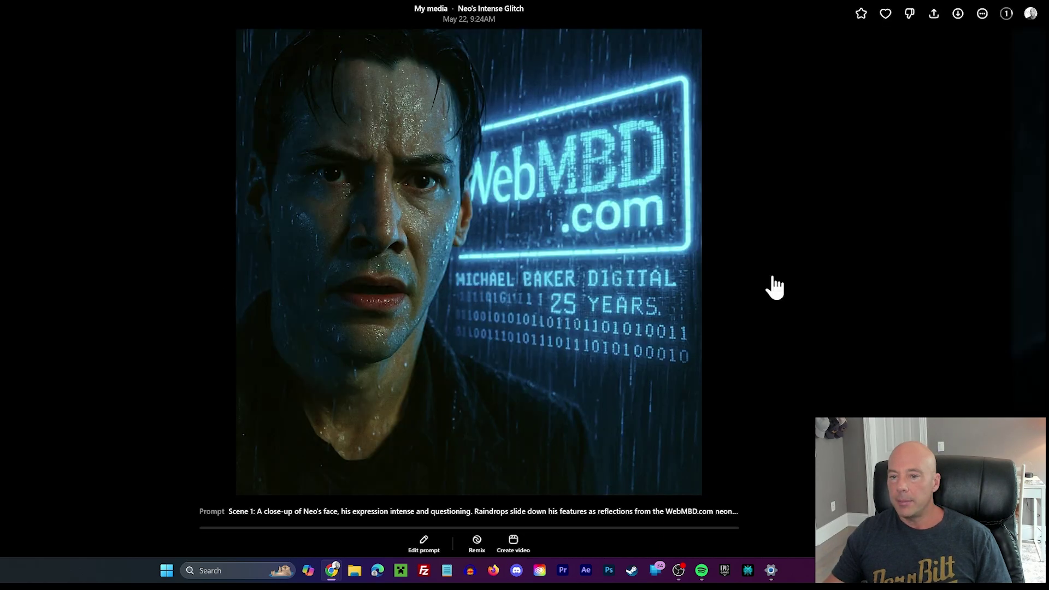
click(881, 236)
Step: Browse the earlier May 22 generations down to the Mars Robot Selfie and Neo's Intense Reflection images
scroll(773, 255, down, 7)
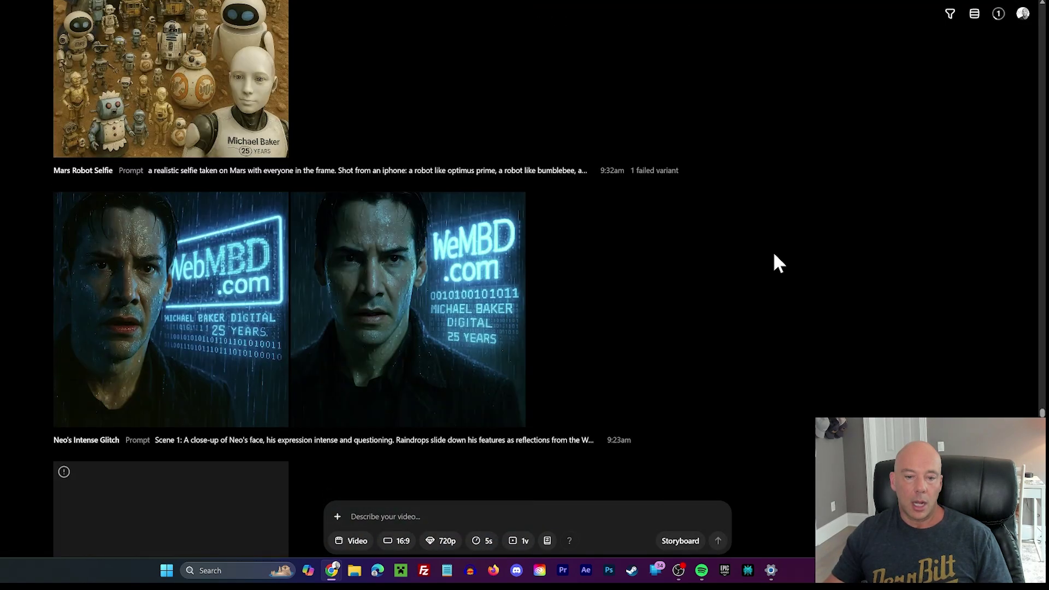
scroll(773, 254, down, 10)
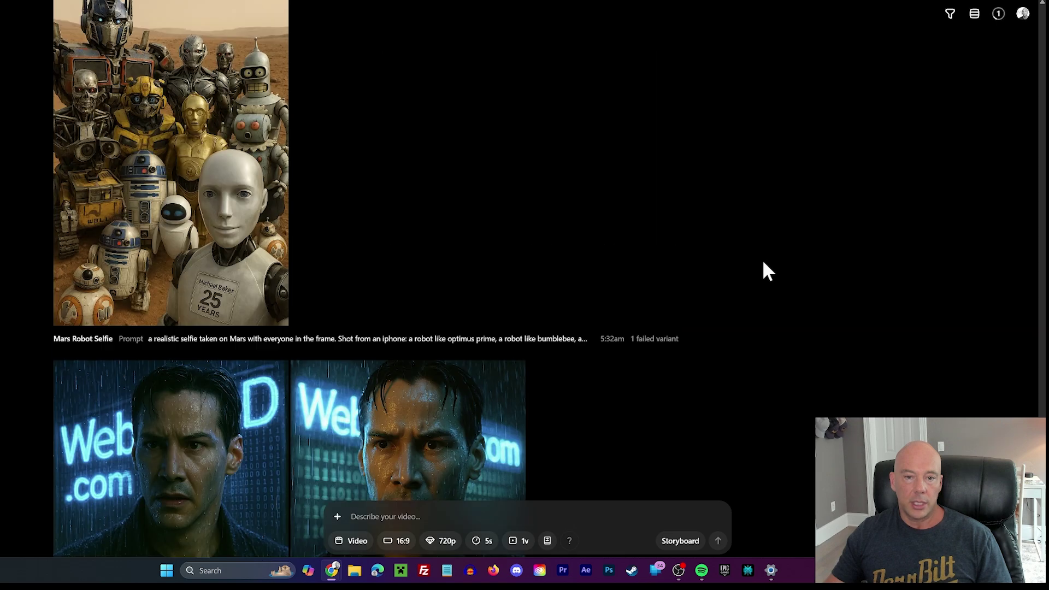
scroll(768, 271, down, 5)
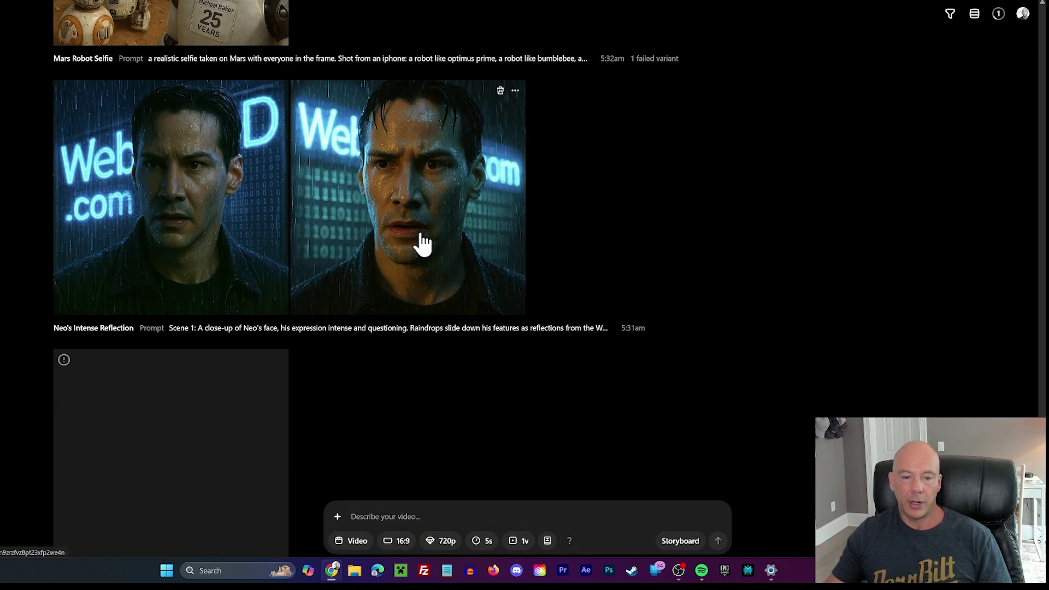
Step: Examine the prompt of the policy-flagged Robots' Mars Selfie generation below the Neo's Intense Reflection images
scroll(574, 240, down, 6)
scroll(573, 240, up, 6)
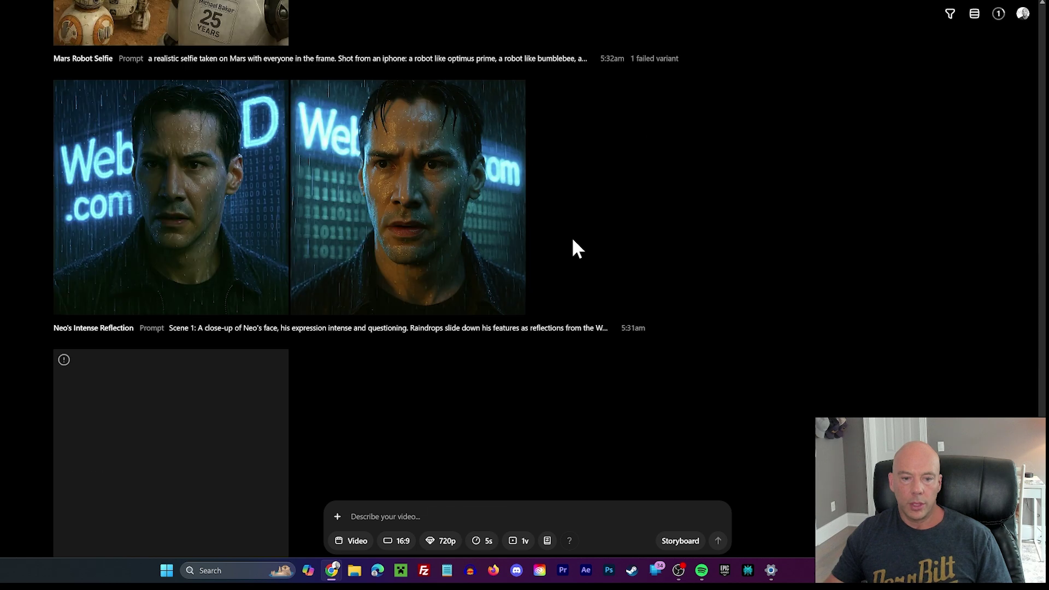
scroll(573, 239, down, 8)
scroll(569, 241, up, 4)
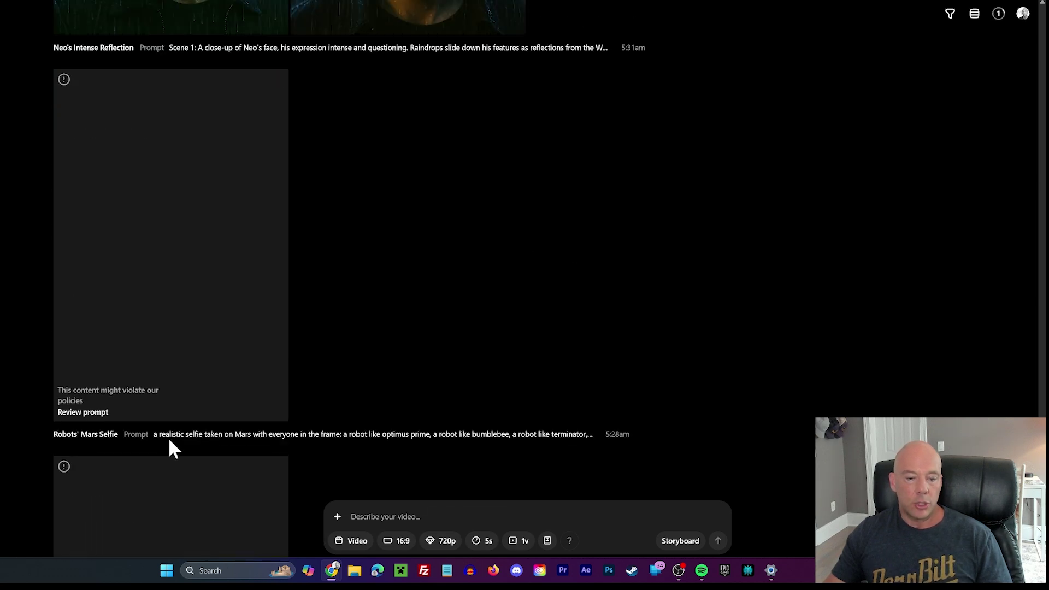
drag(280, 435, 414, 369)
click(367, 296)
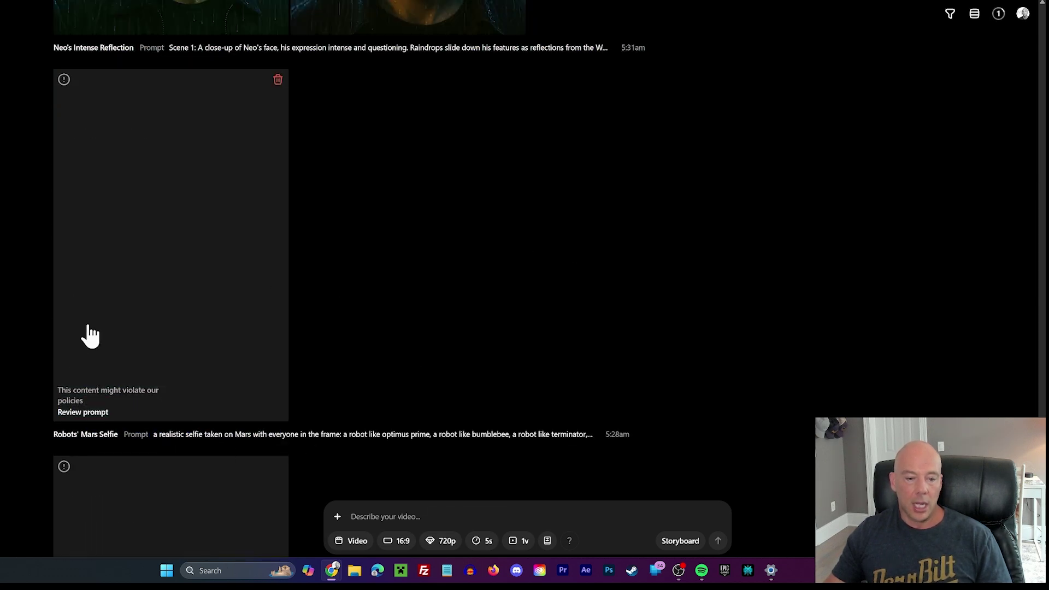
Step: View the Gamer Ice Cube image with the lettered T-shirt at full size and return to My media
scroll(259, 356, down, 7)
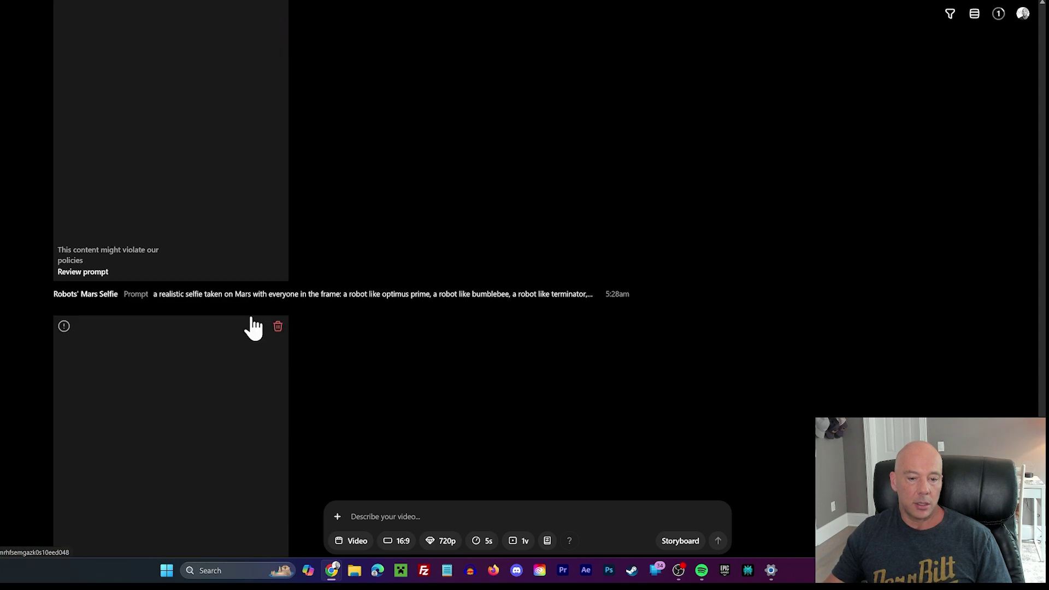
scroll(125, 362, down, 15)
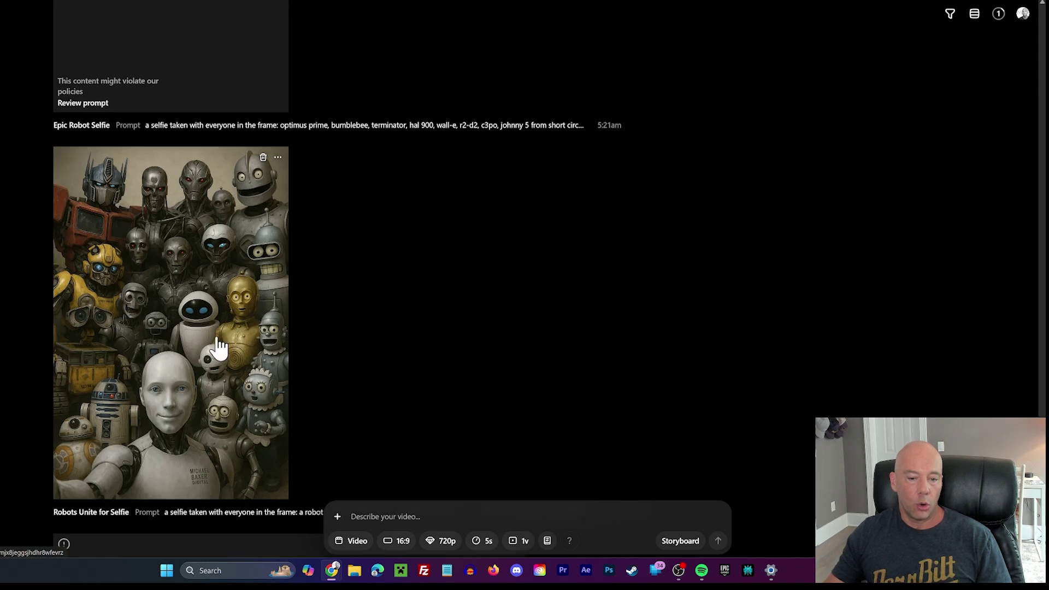
scroll(365, 276, down, 20)
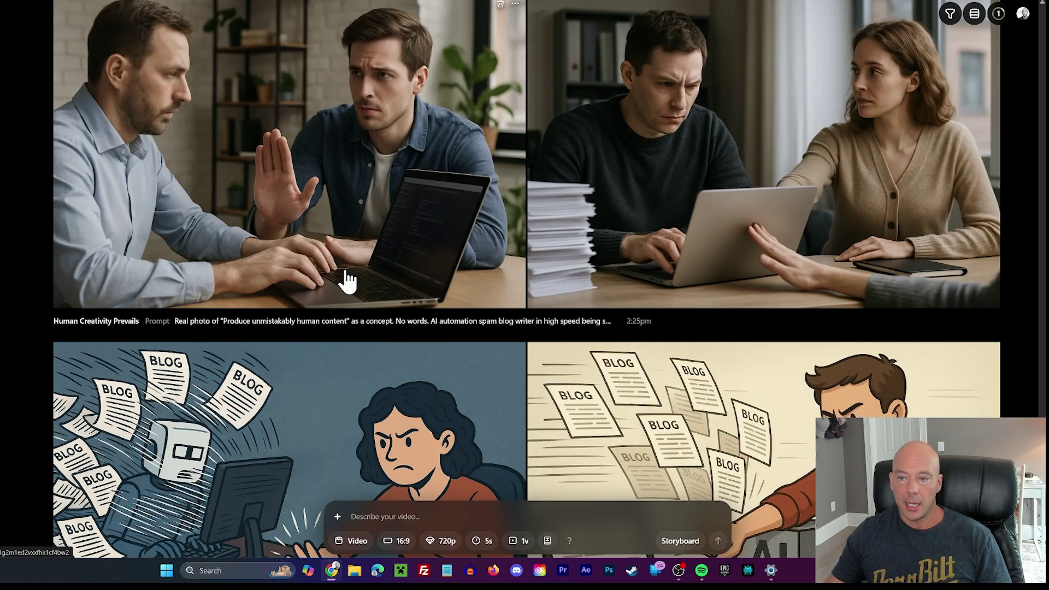
scroll(349, 286, up, 10)
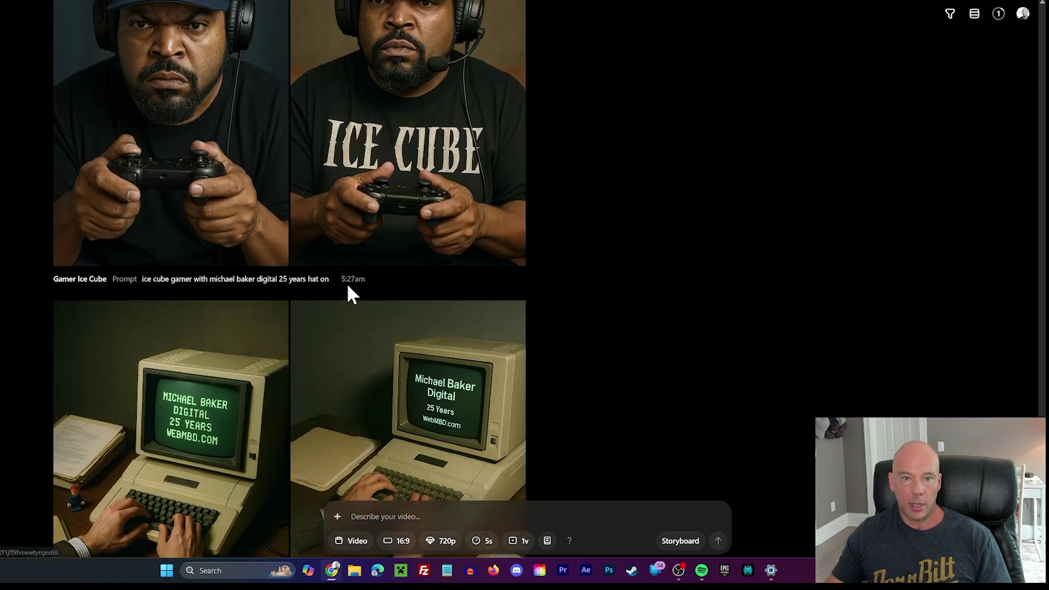
click(394, 223)
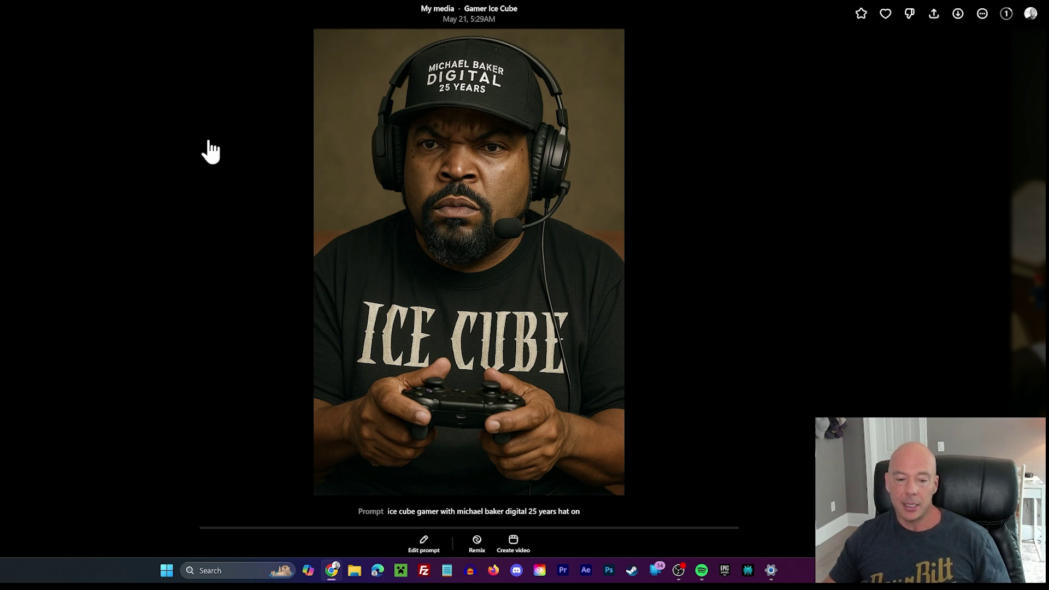
click(857, 182)
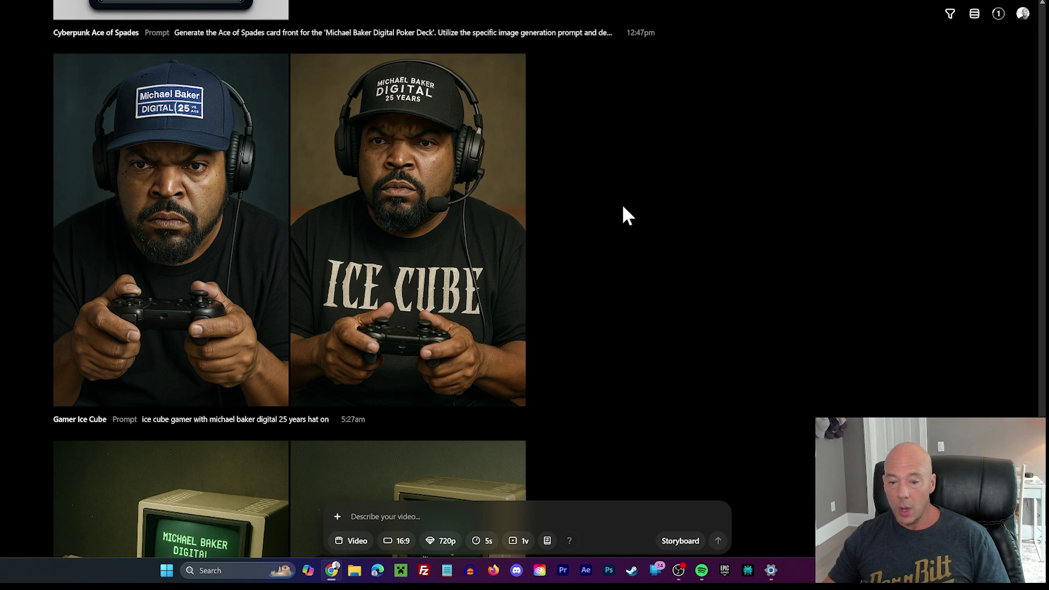
Step: Compare the two baby Terminator images from May 20 at full size and return to My media
scroll(633, 206, up, 2)
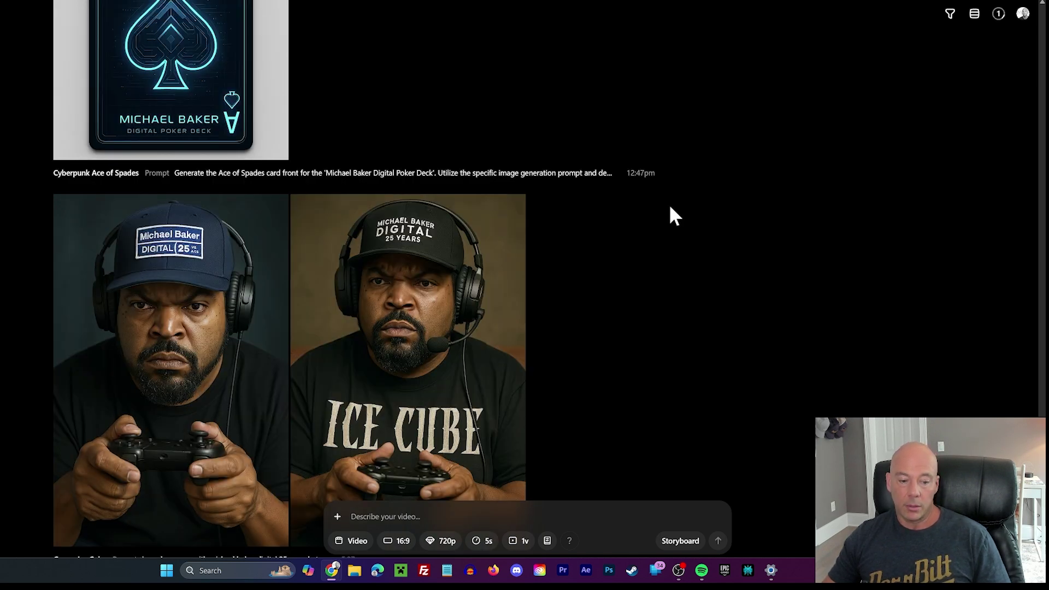
scroll(669, 207, down, 15)
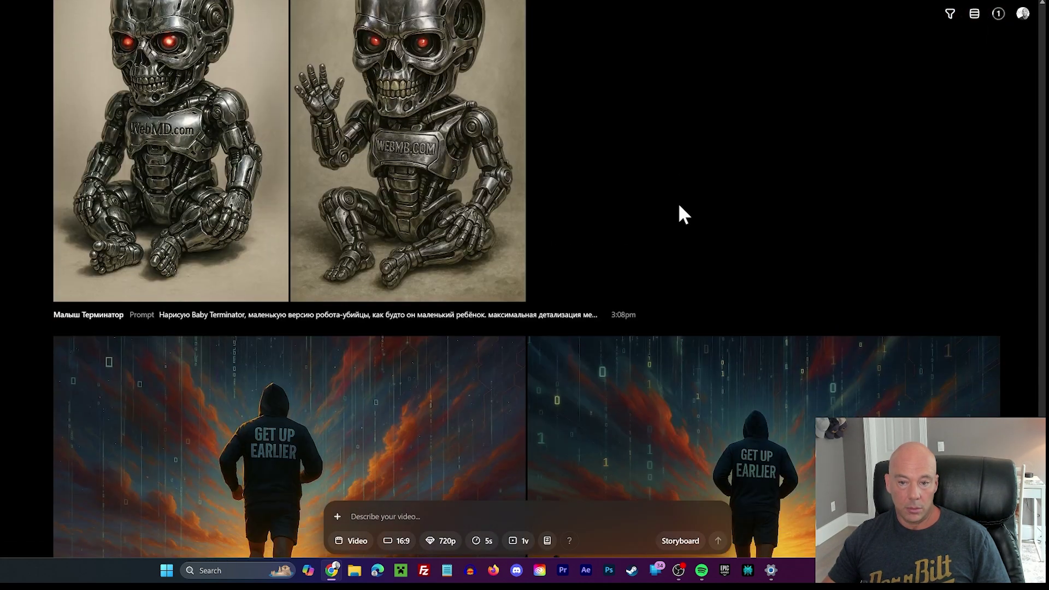
click(375, 109)
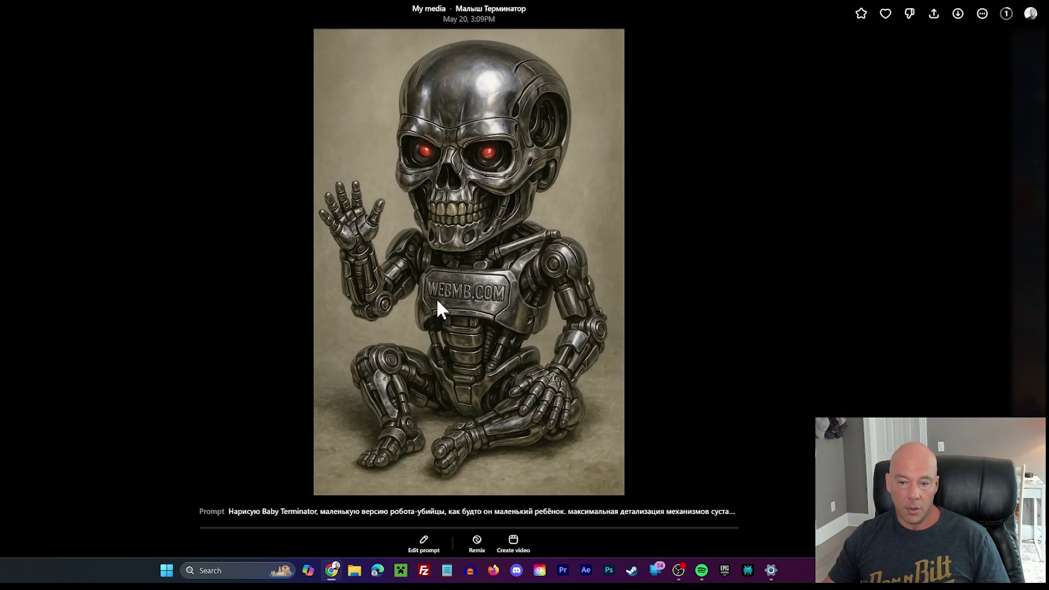
click(843, 173)
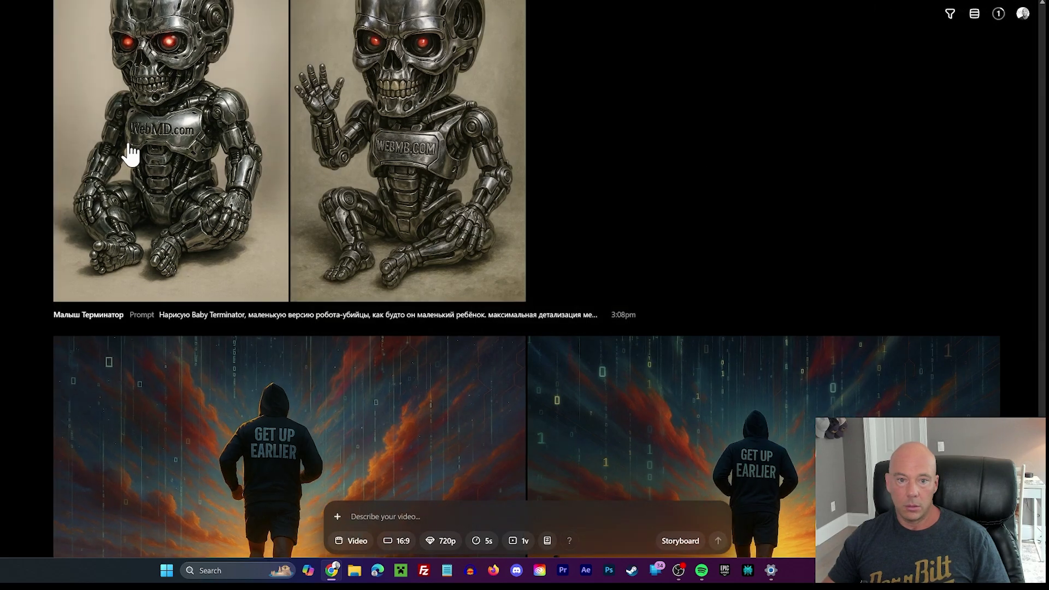
click(131, 152)
click(707, 247)
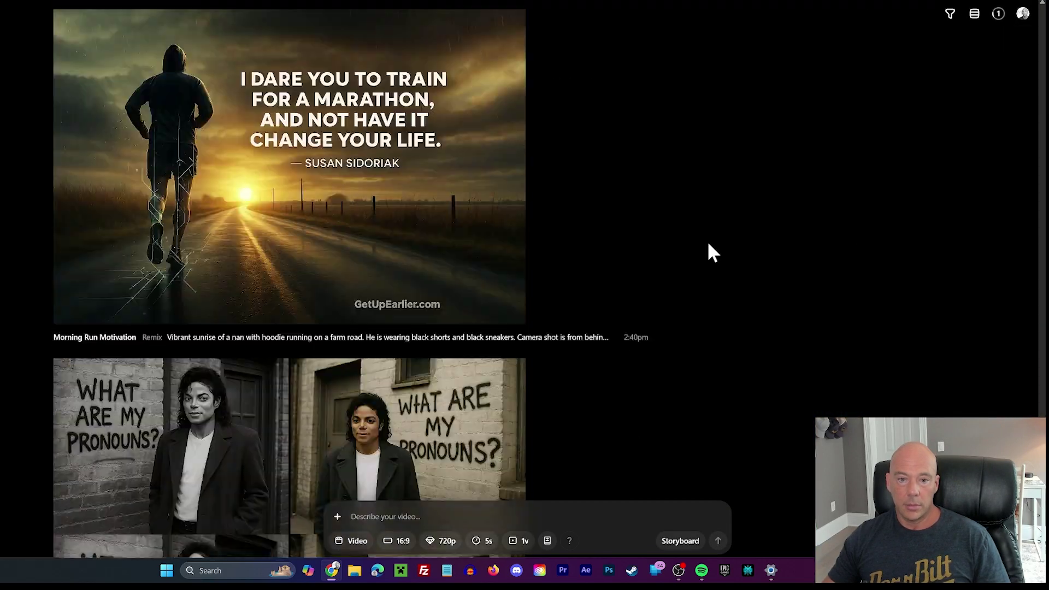
Step: Browse down to the Chalkboard Viral Artistry remix and view its second image at full size before returning to My media
scroll(709, 246, down, 6)
scroll(708, 244, down, 15)
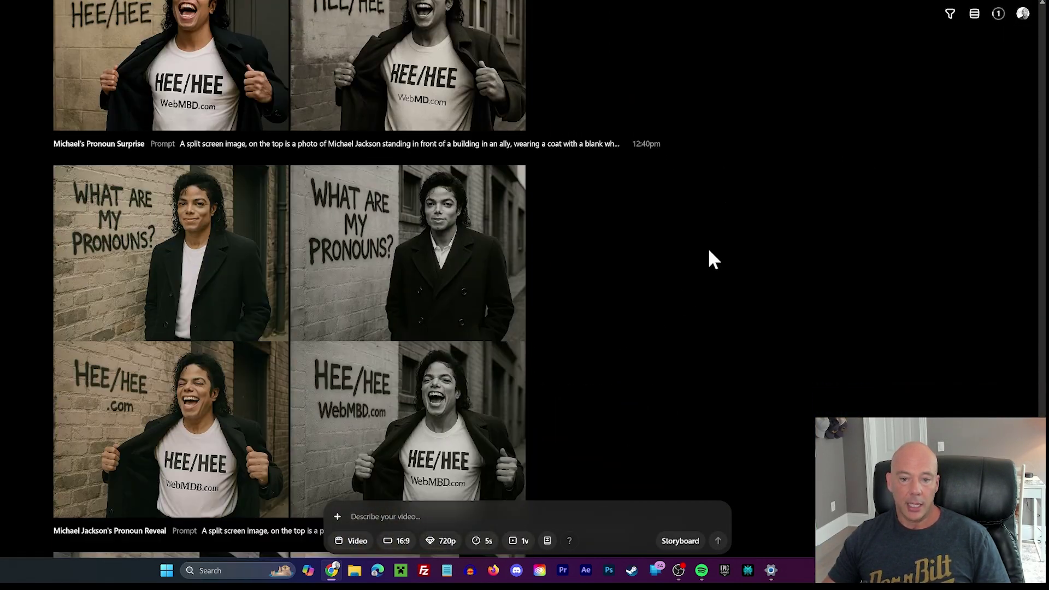
scroll(705, 254, up, 12)
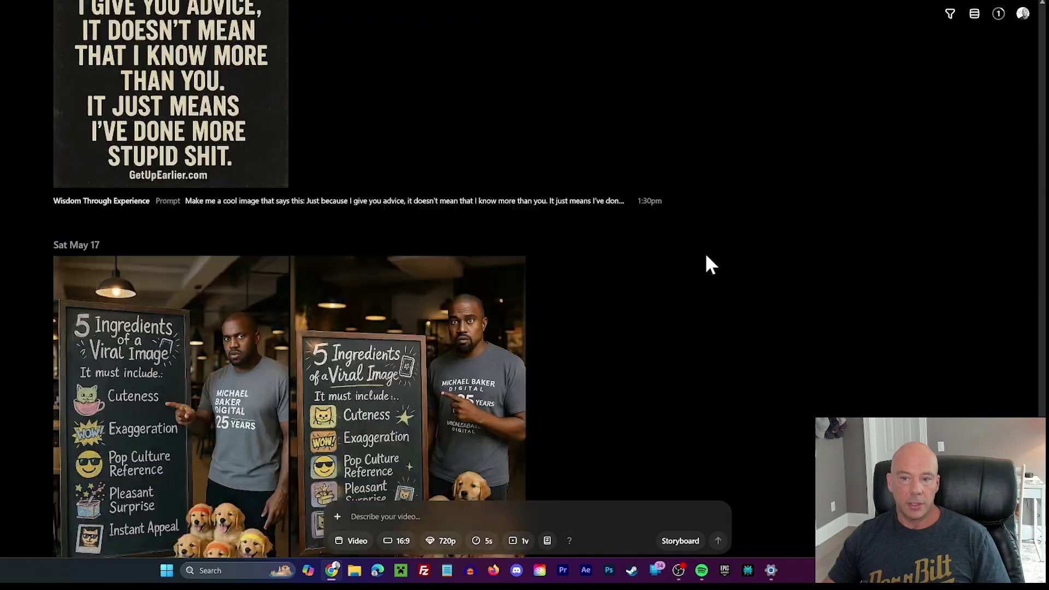
scroll(704, 253, down, 5)
scroll(704, 252, down, 12)
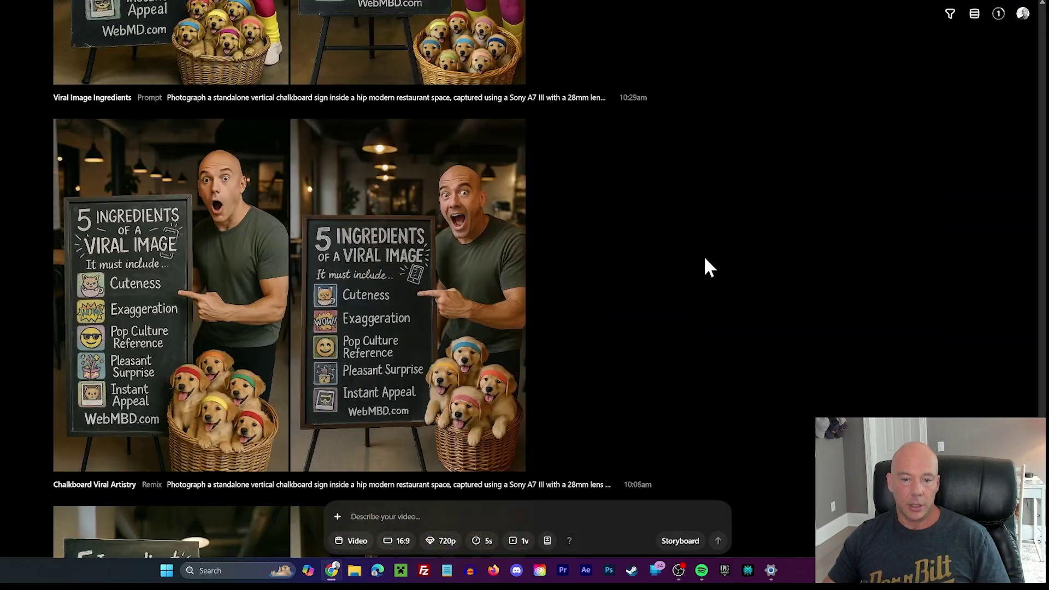
scroll(645, 215, down, 7)
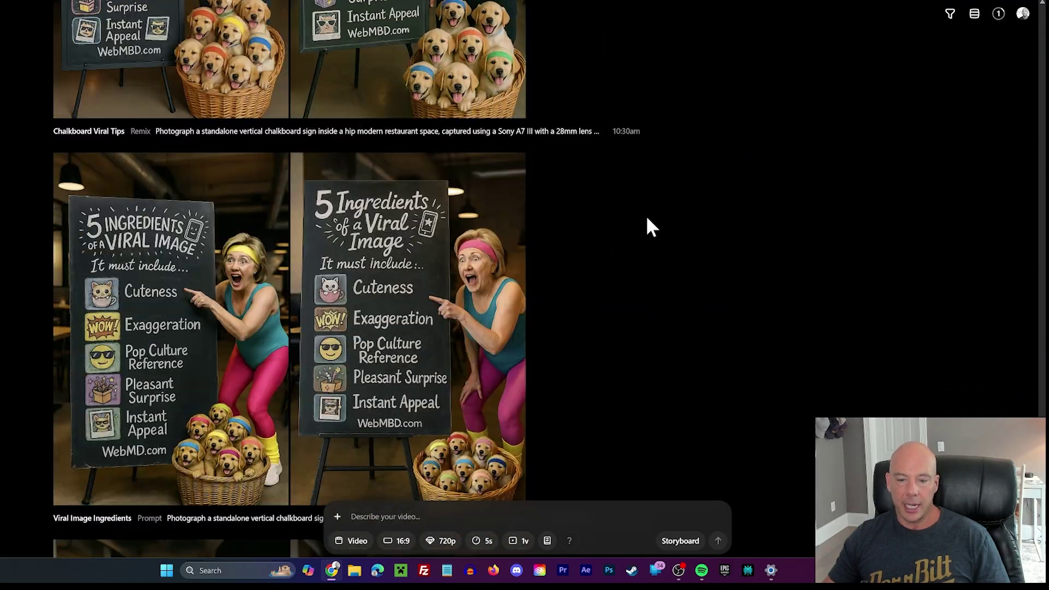
scroll(667, 230, down, 5)
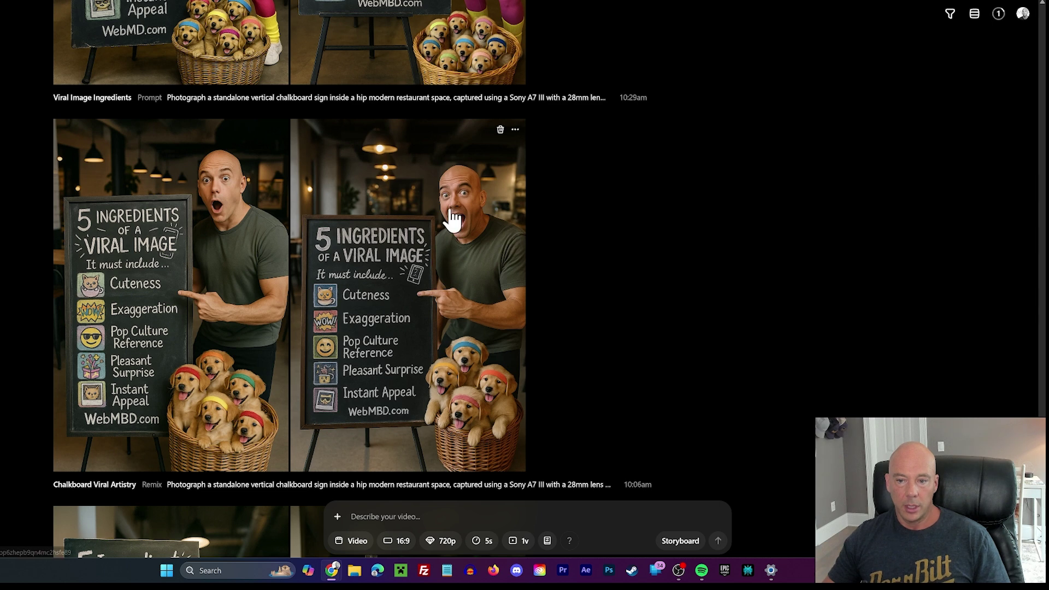
click(451, 220)
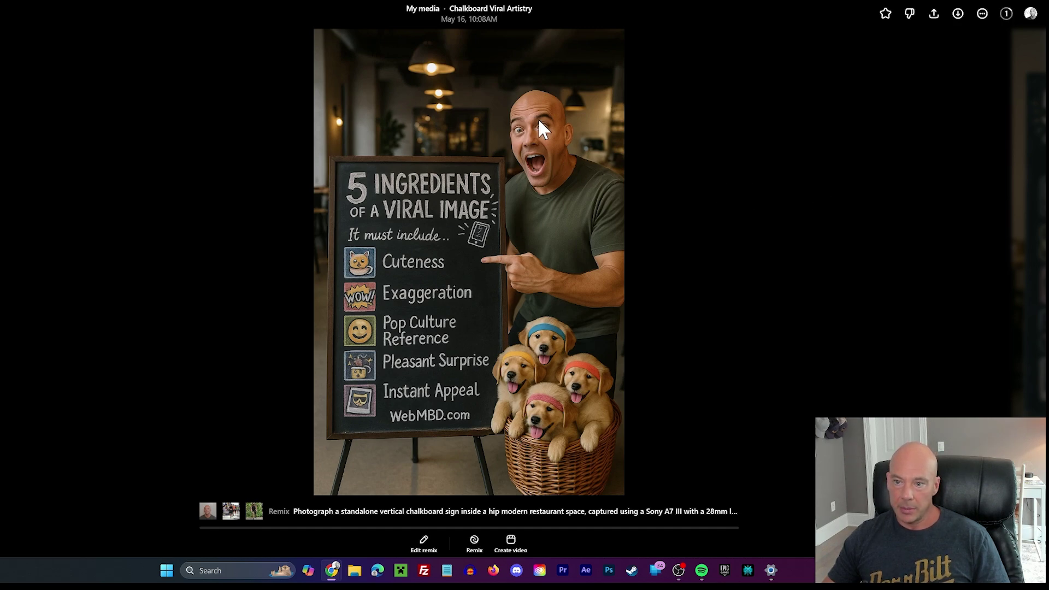
click(1010, 176)
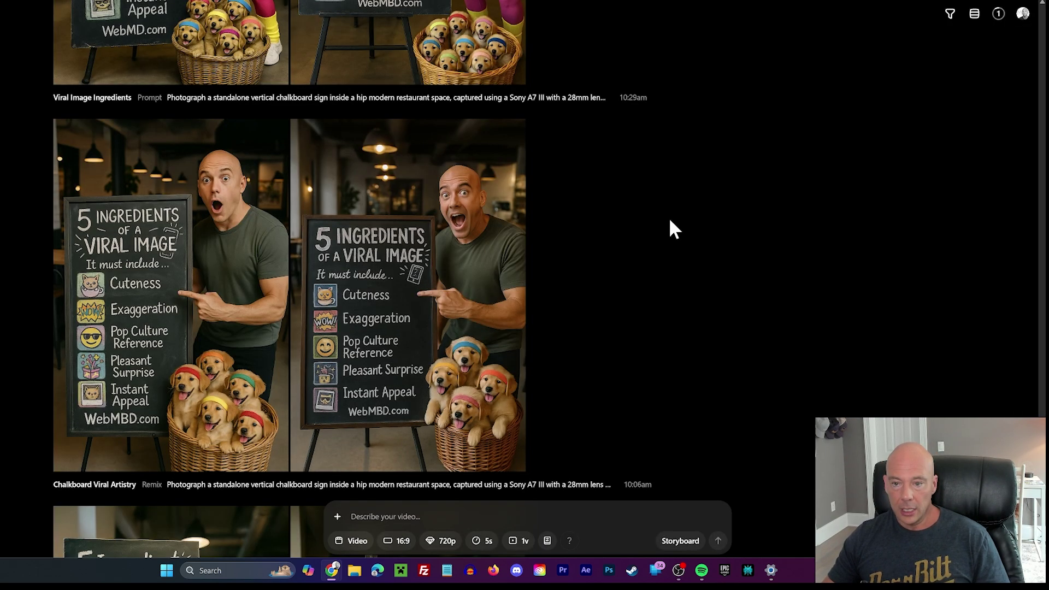
Step: Review the full prompt of the policy-flagged 9:25am chalkboard generation, highlight "Scarlett johansson" in it, and return to My media without resubmitting
scroll(668, 218, down, 15)
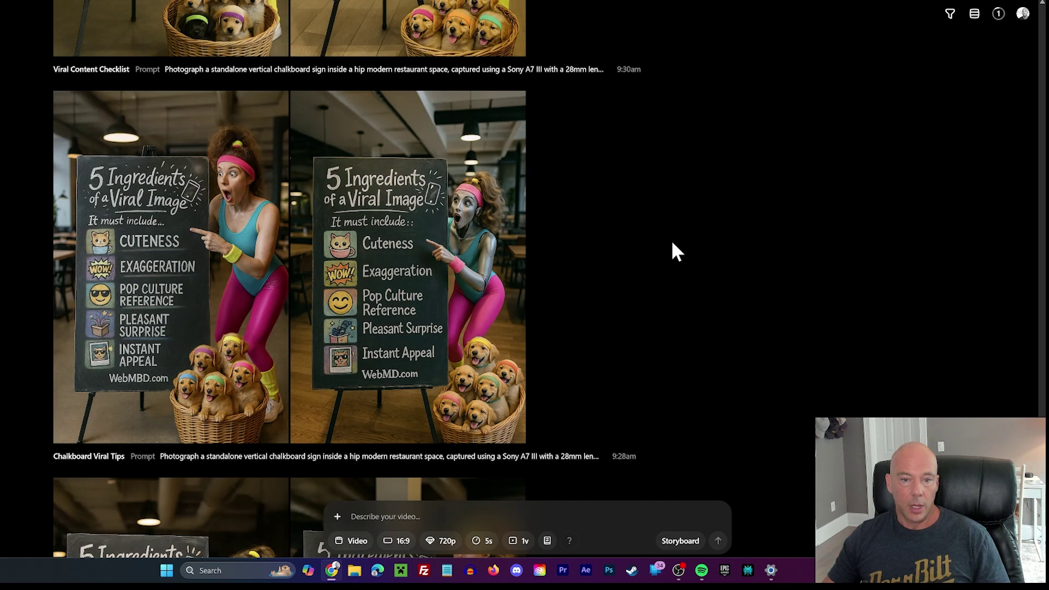
scroll(663, 238, down, 10)
scroll(657, 236, down, 3)
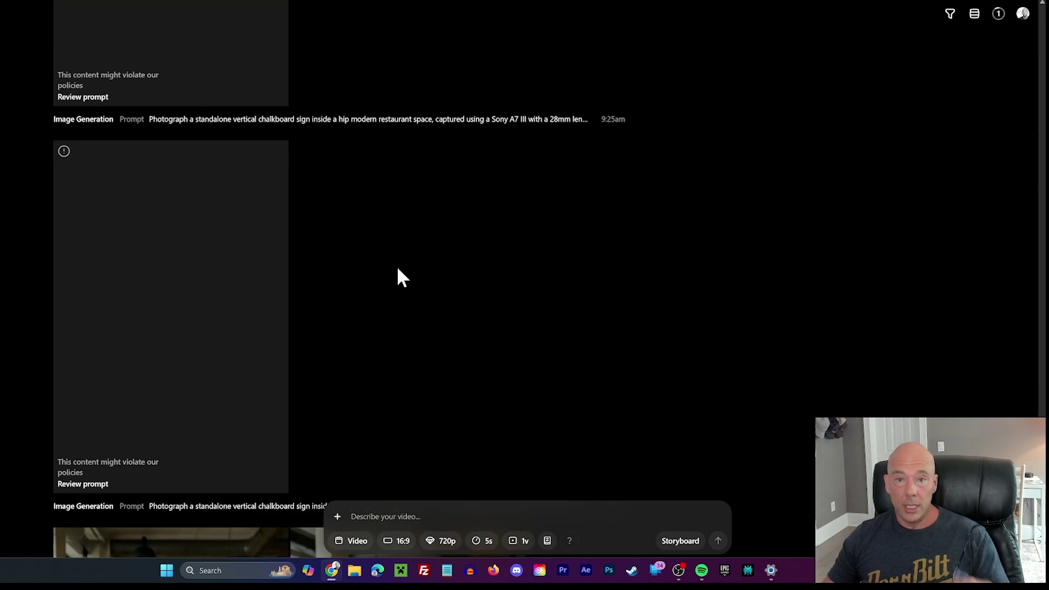
scroll(393, 261, down, 2)
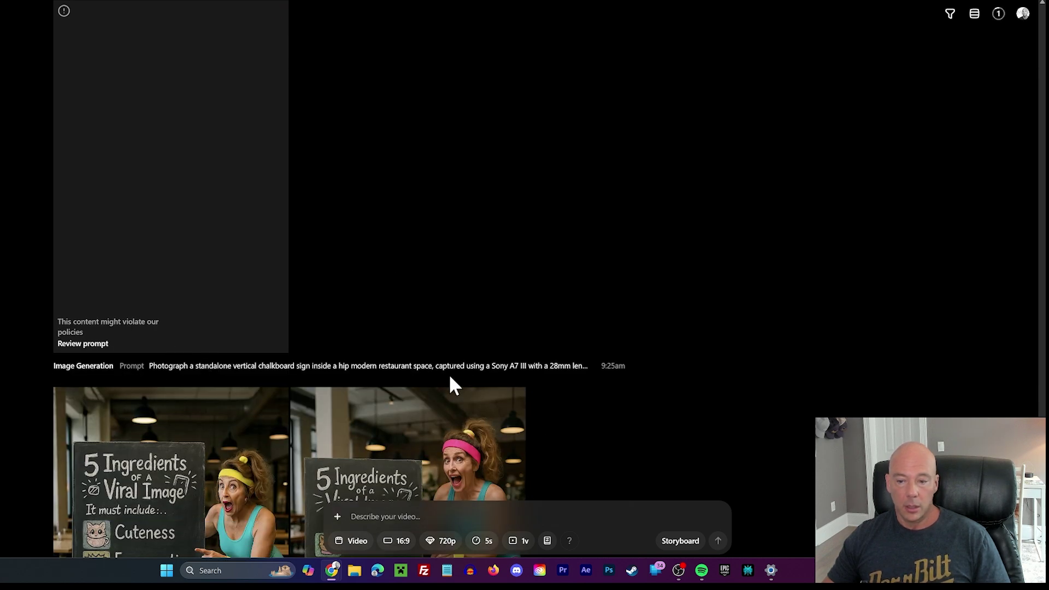
click(73, 344)
drag(533, 382, 593, 383)
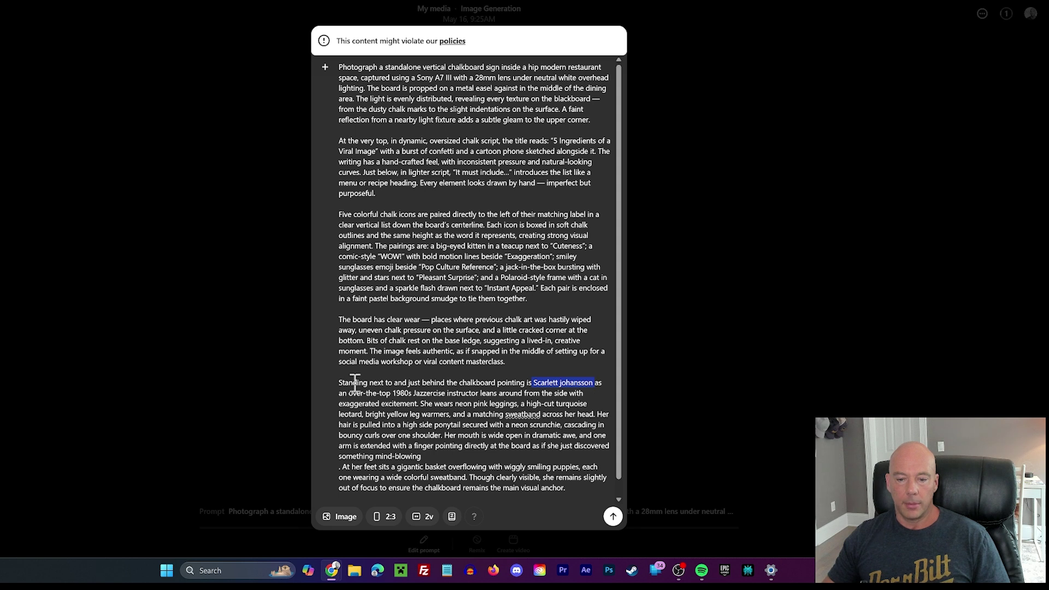
click(355, 382)
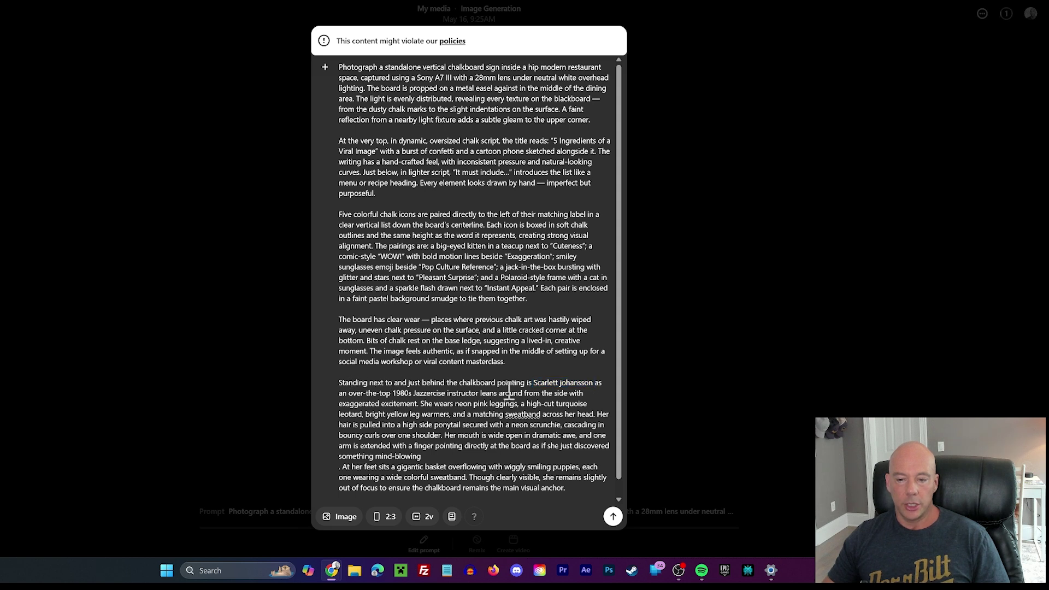
click(133, 68)
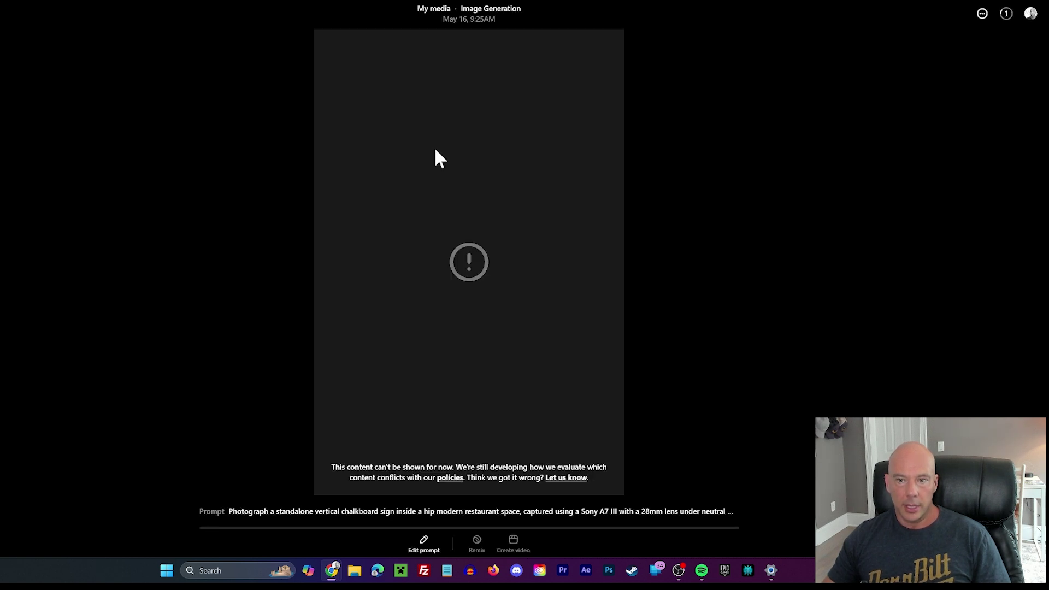
click(3, 31)
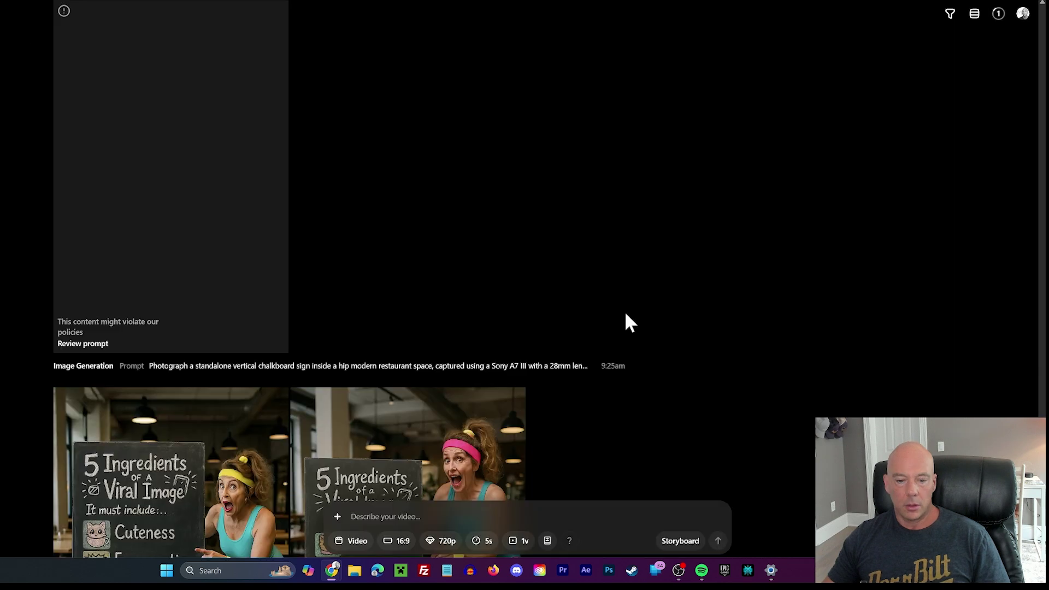
Step: Browse the older generations, from the chalkboard signs through the embroidered patches and alien grocery selfies to the Father Playing Outdoors images
scroll(626, 320, down, 18)
scroll(625, 319, down, 5)
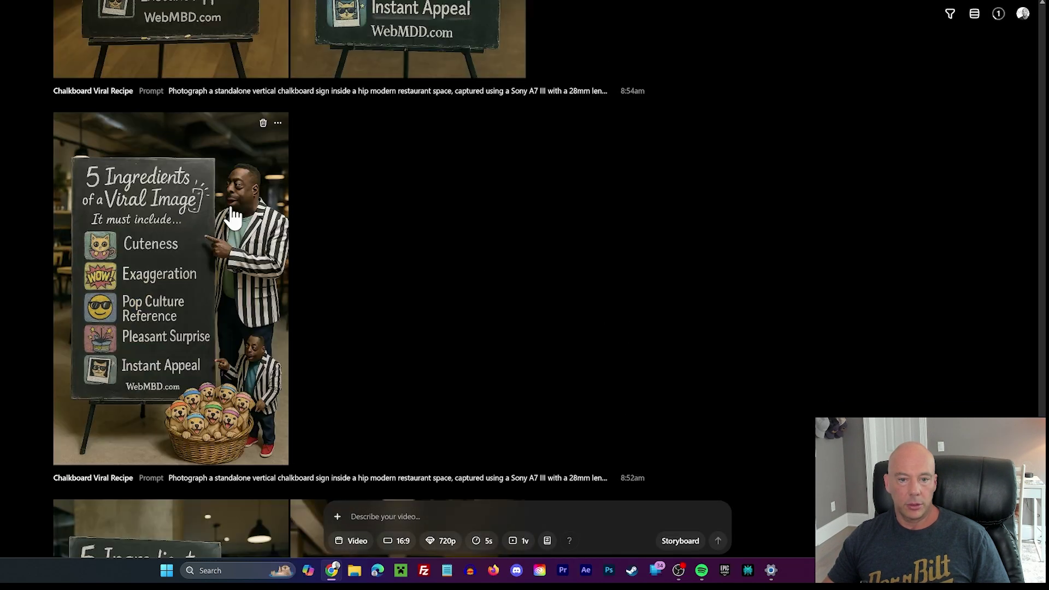
scroll(686, 304, down, 10)
scroll(686, 305, down, 10)
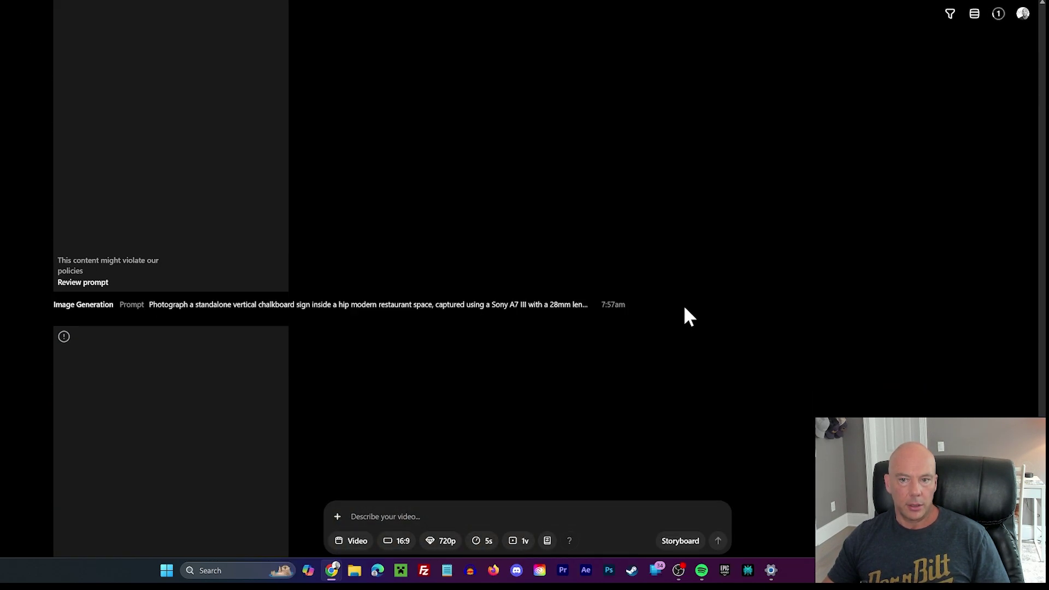
scroll(683, 314, down, 10)
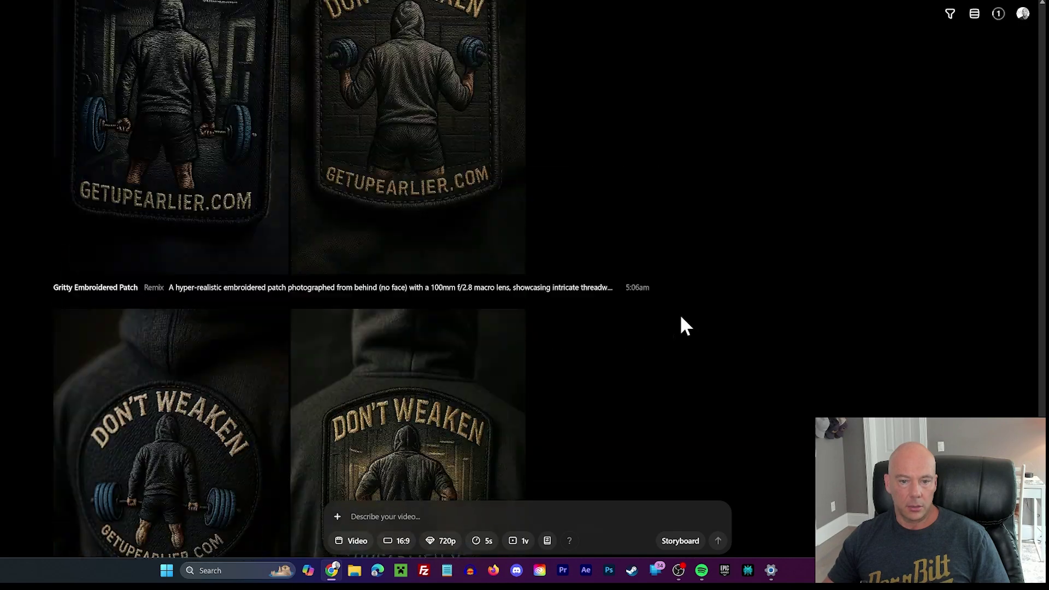
scroll(681, 323, down, 10)
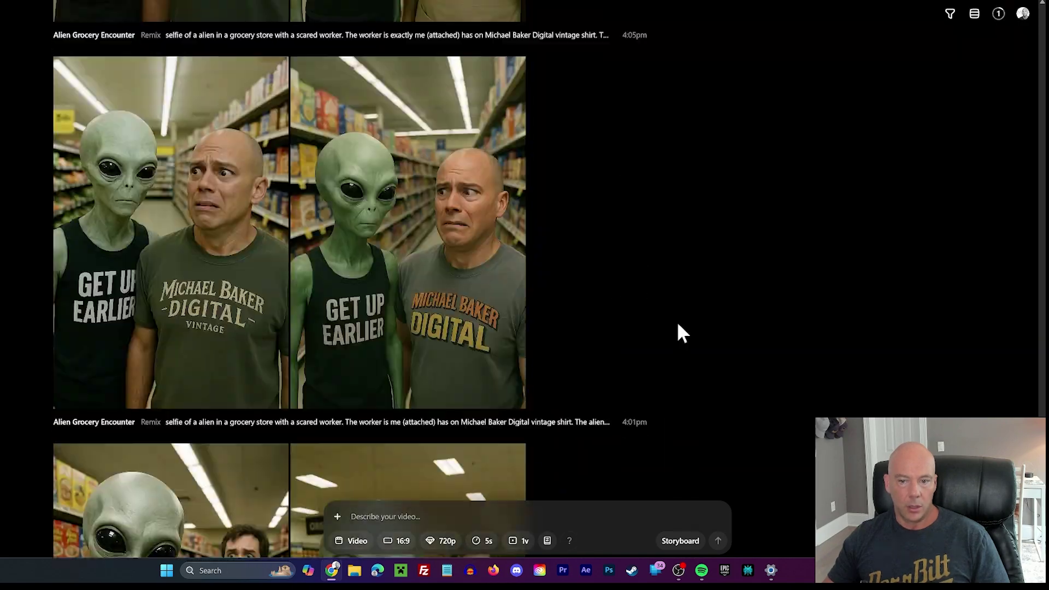
scroll(674, 322, down, 10)
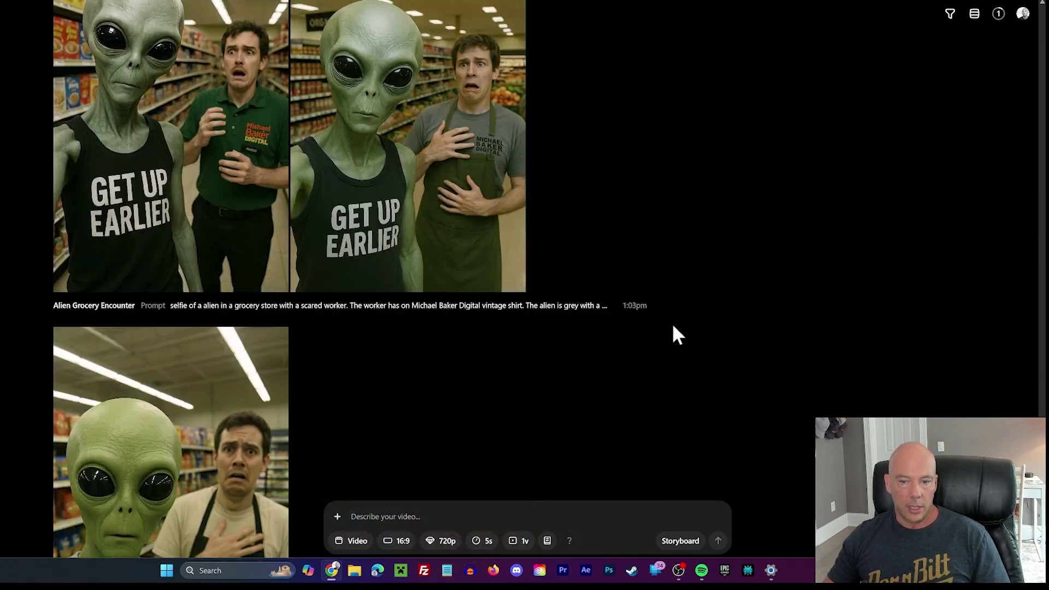
scroll(668, 325, down, 10)
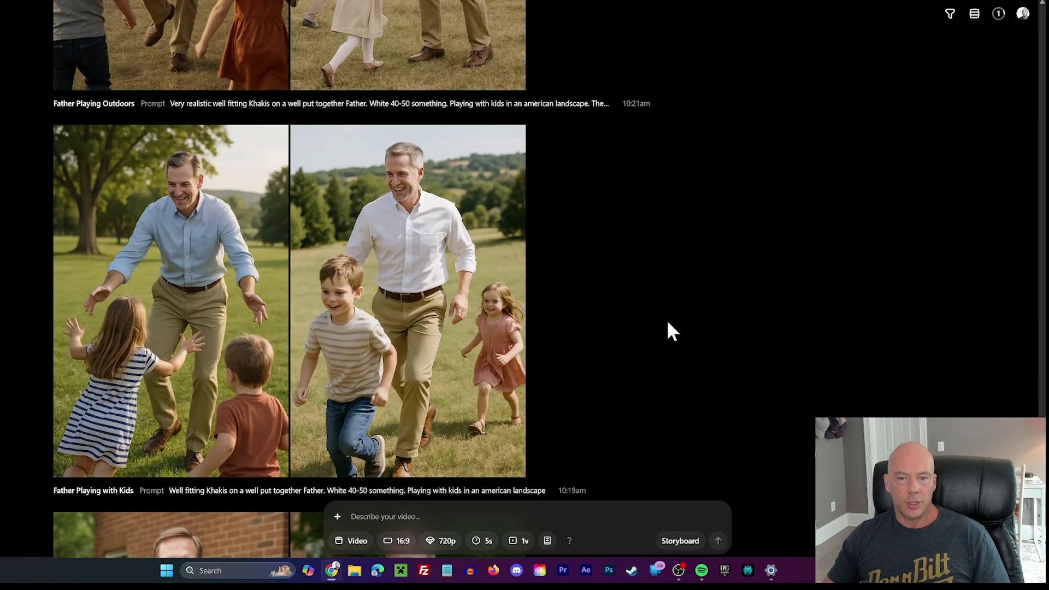
scroll(684, 325, up, 5)
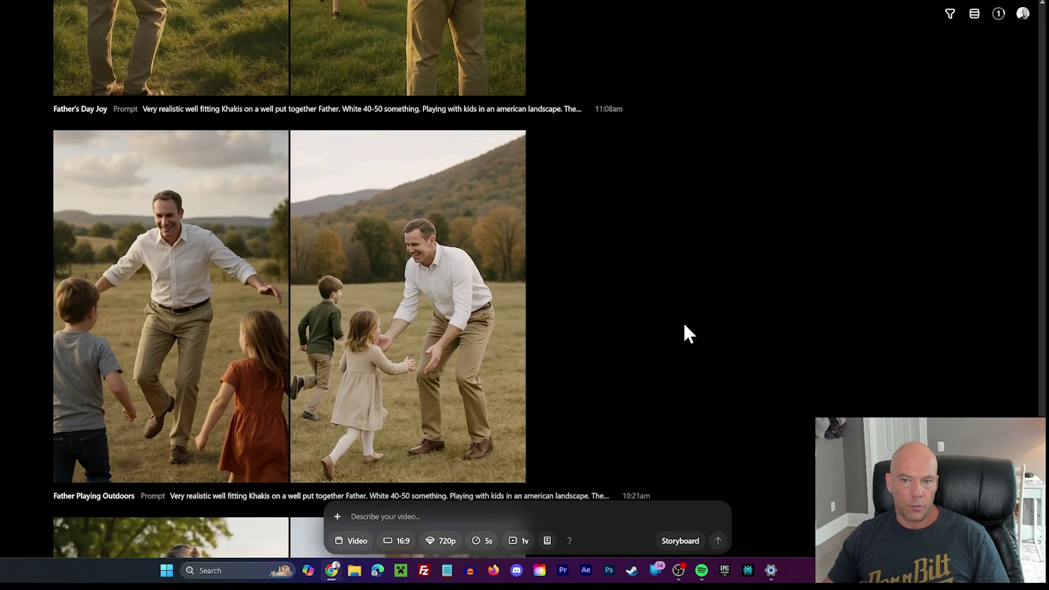
Step: View the first Father Playing Outdoors image and the first Android Cybernetic Transformation image at full size, returning to My media after each
click(212, 265)
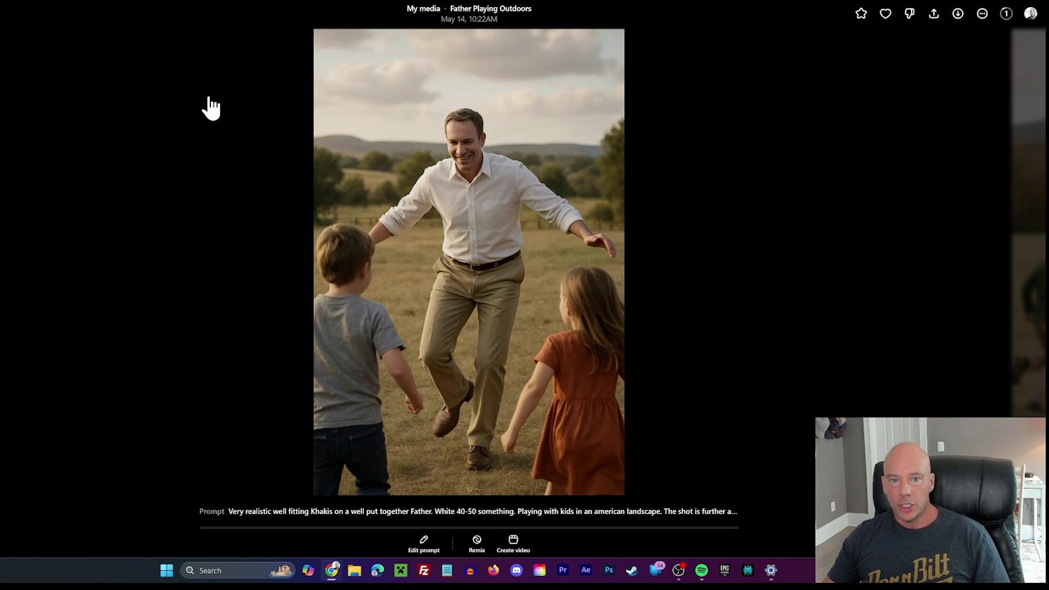
click(803, 167)
scroll(674, 267, down, 7)
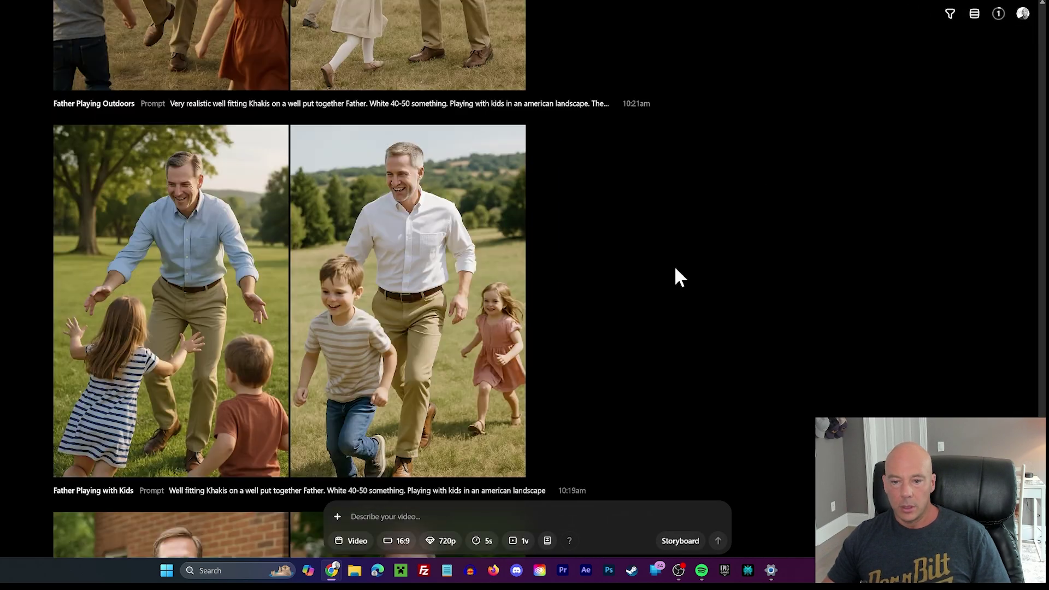
scroll(675, 268, down, 20)
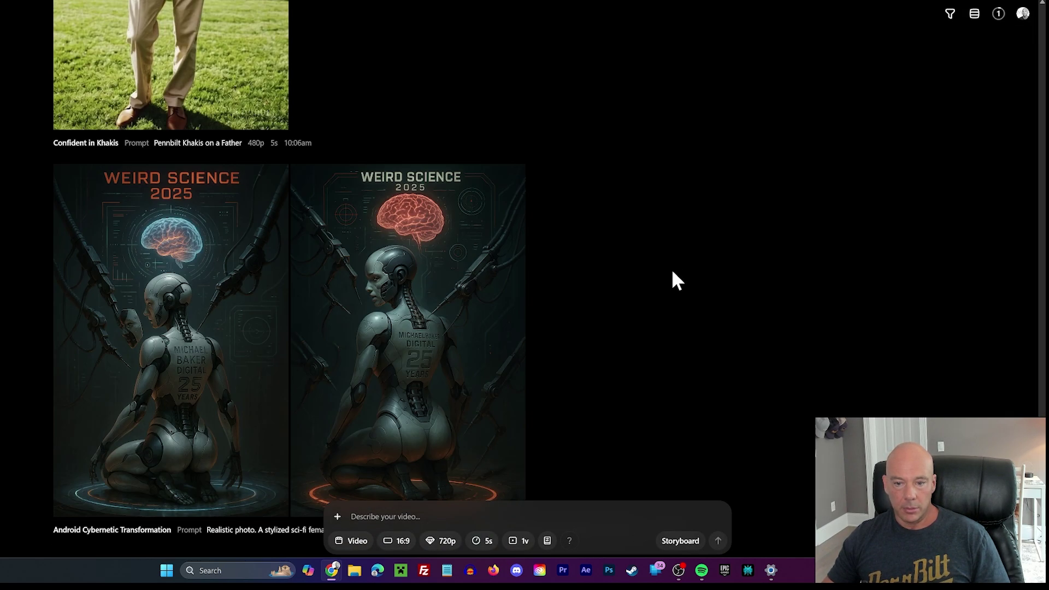
scroll(667, 277, up, 6)
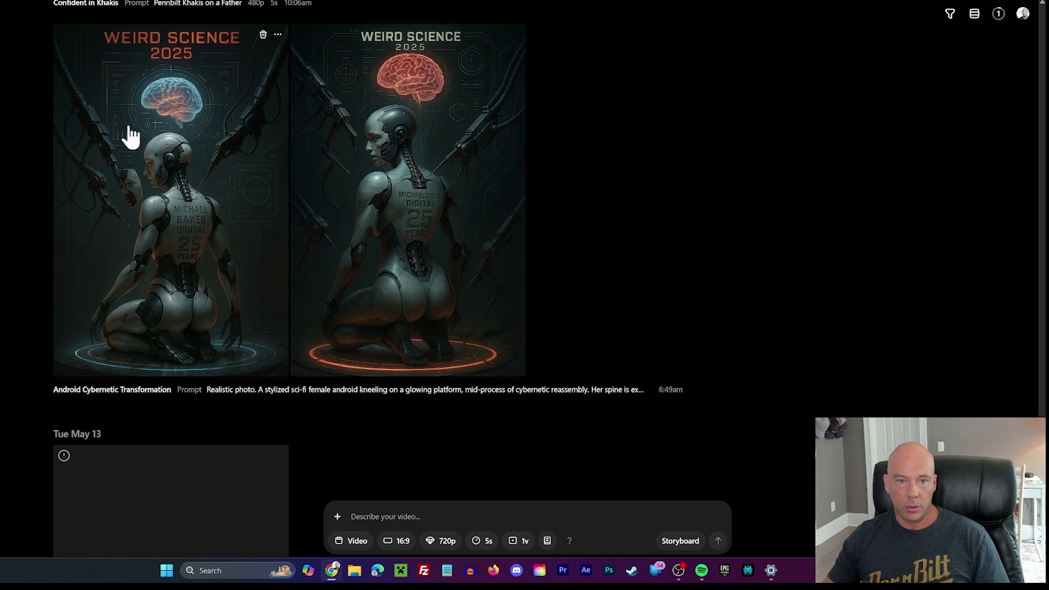
click(131, 136)
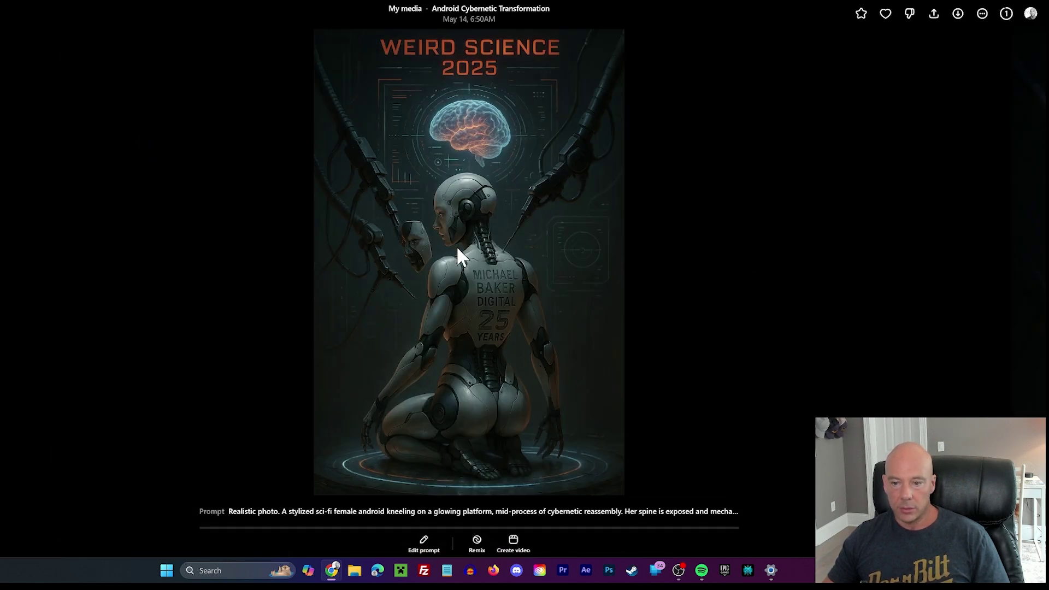
key(Escape)
Step: Browse down to the 2:41pm Golden Trump Statue generation and view its second image at full size before returning to My media
scroll(745, 295, down, 6)
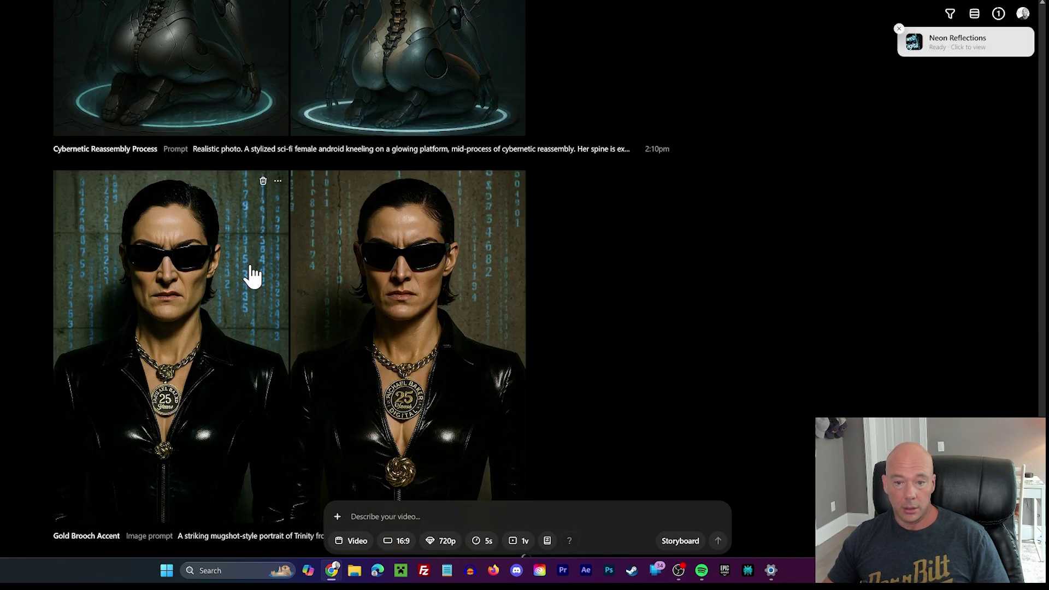
scroll(569, 290, down, 8)
scroll(672, 301, down, 15)
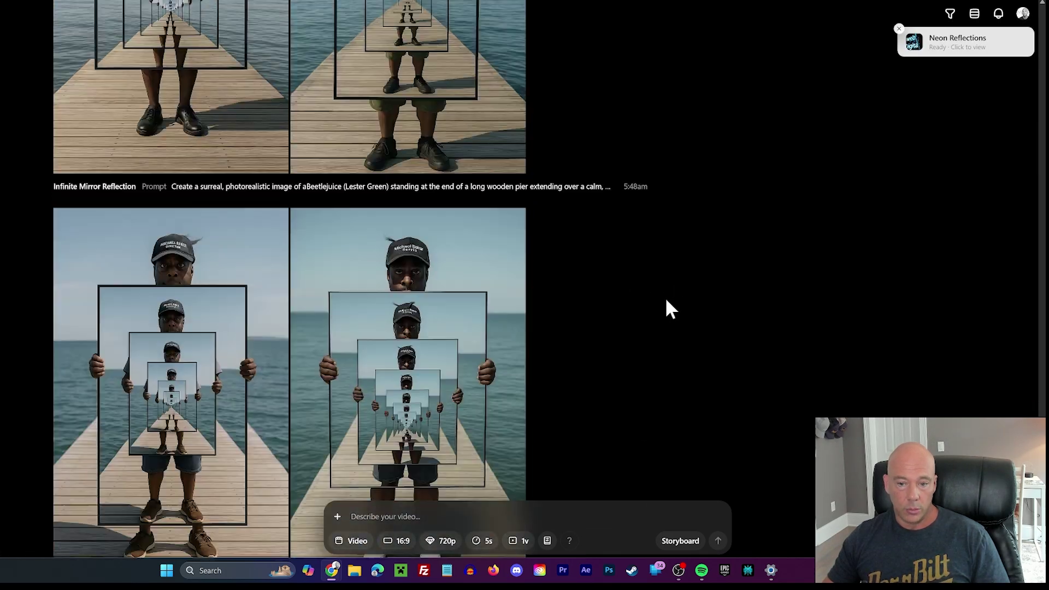
scroll(663, 314, down, 10)
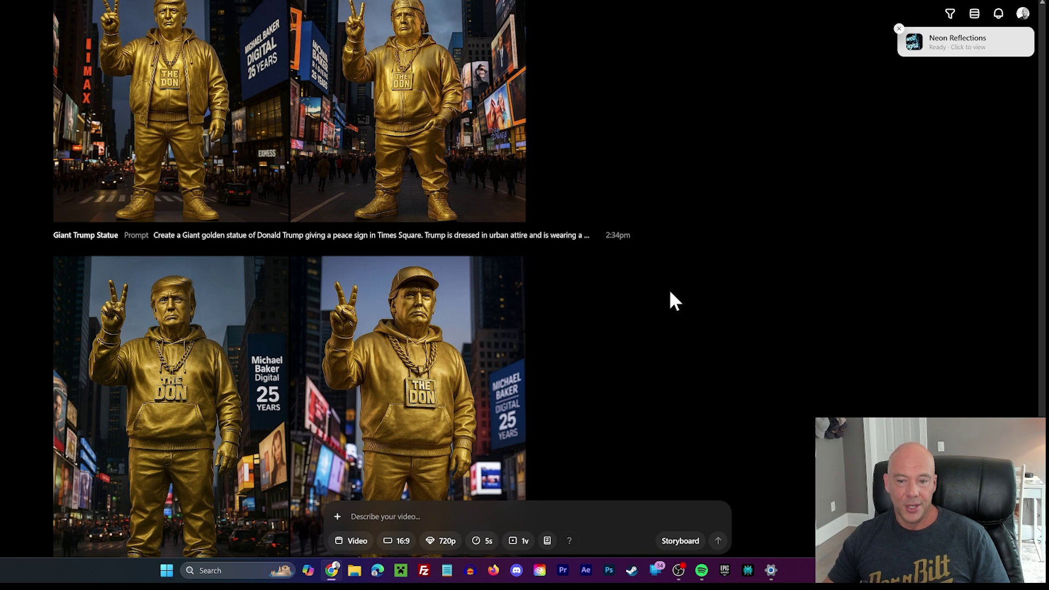
scroll(597, 303, up, 5)
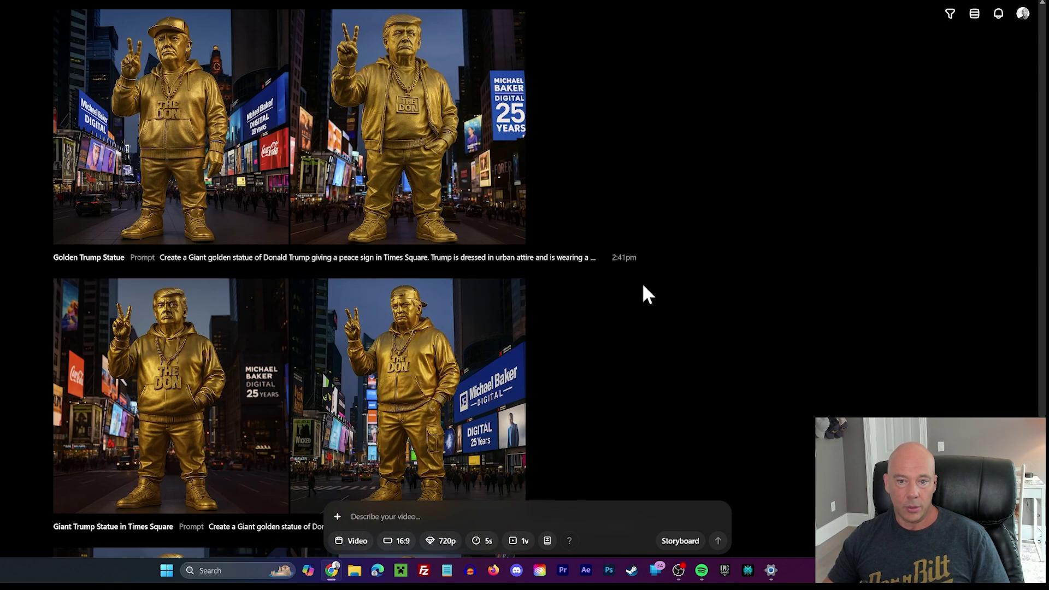
click(421, 183)
click(755, 187)
Step: Browse past the WordPress to Webflow billboards and view the second New England Poolside Elegance image at full size before returning to My media
scroll(557, 275, down, 4)
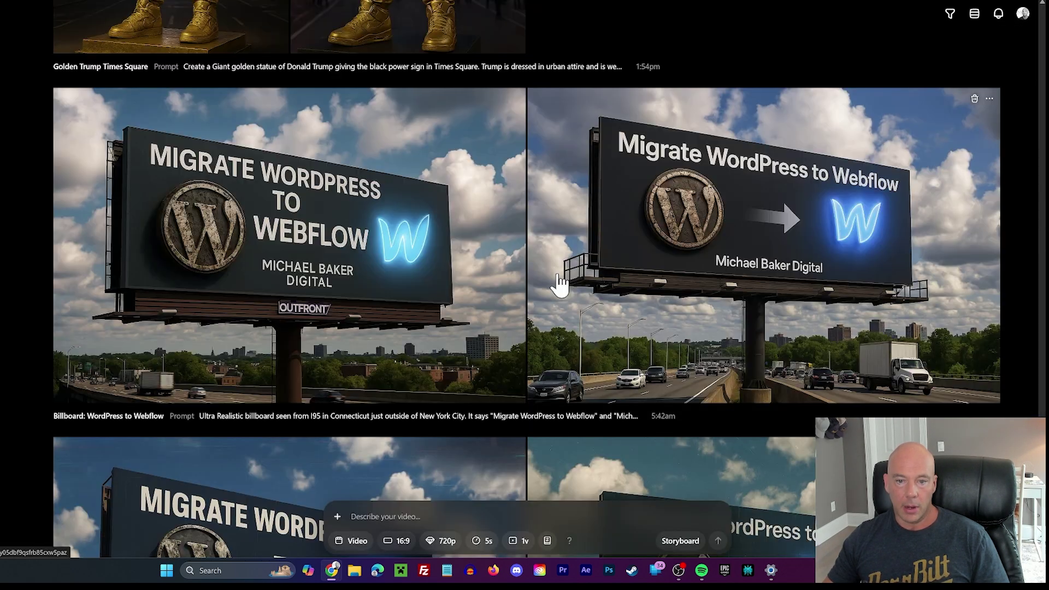
scroll(491, 268, down, 5)
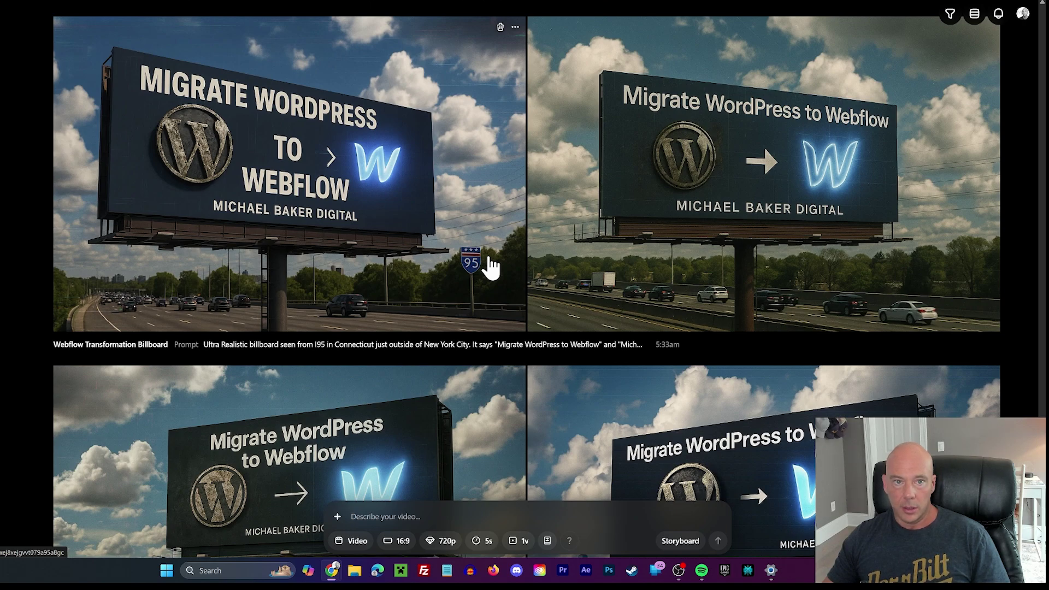
scroll(491, 268, down, 10)
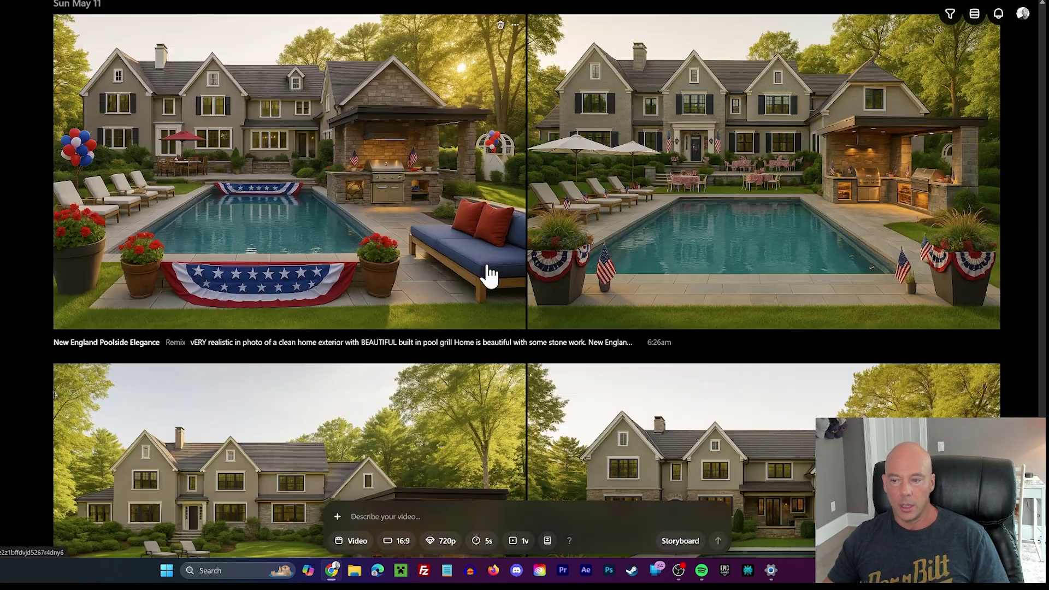
click(764, 175)
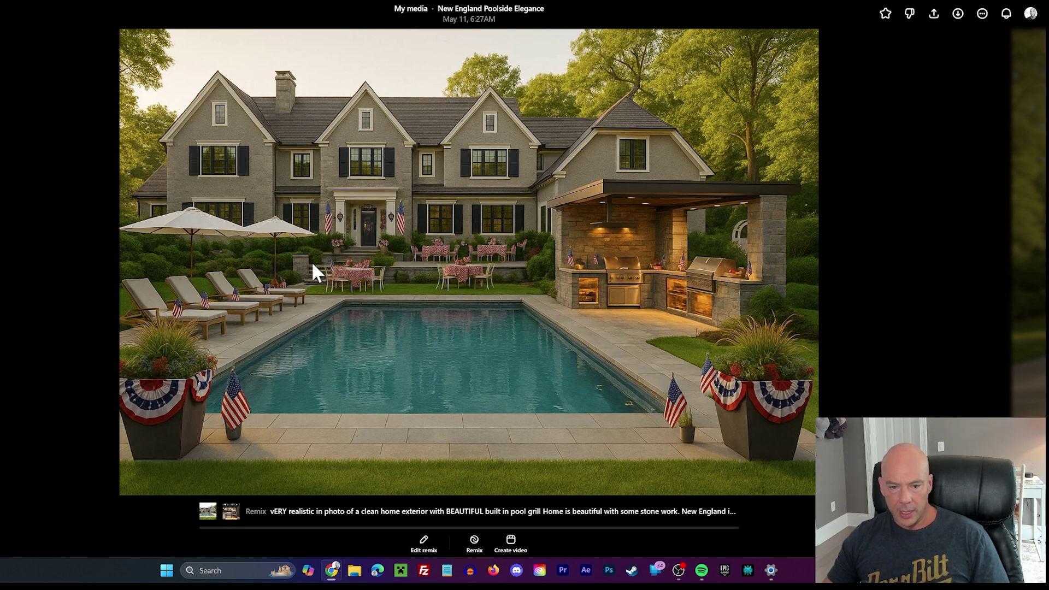
key(Escape)
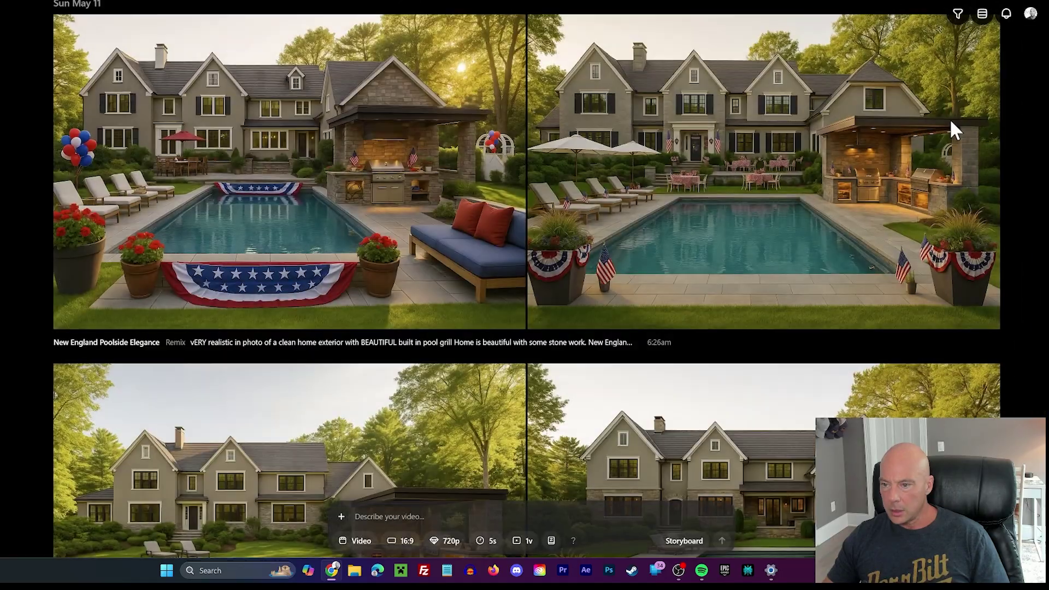
Step: Browse the May 11 cookout generations and look at the first Family Cookout by Pool image
scroll(597, 281, down, 10)
scroll(588, 289, up, 2)
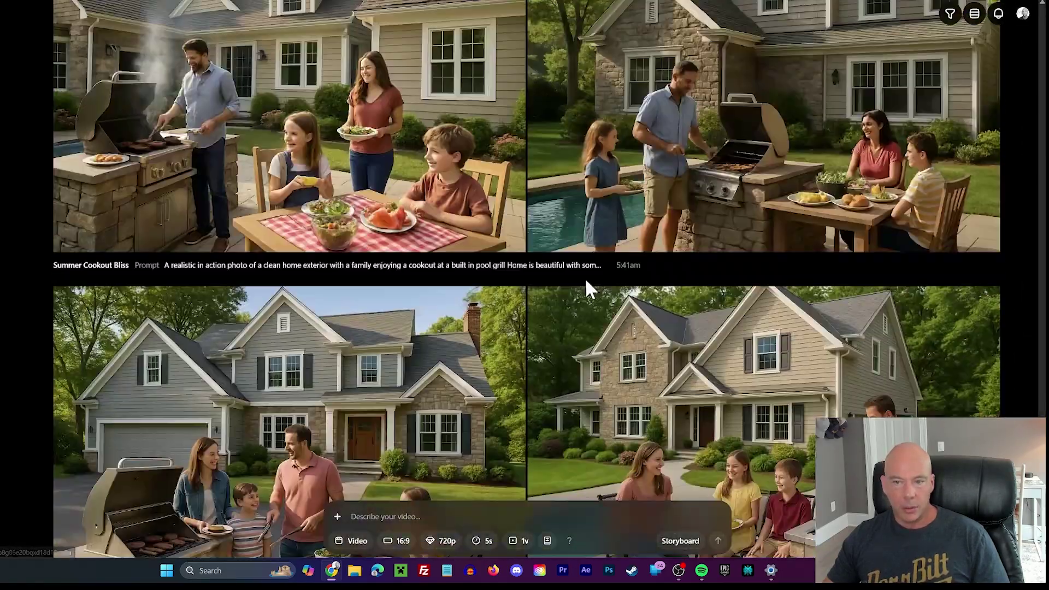
scroll(409, 221, down, 5)
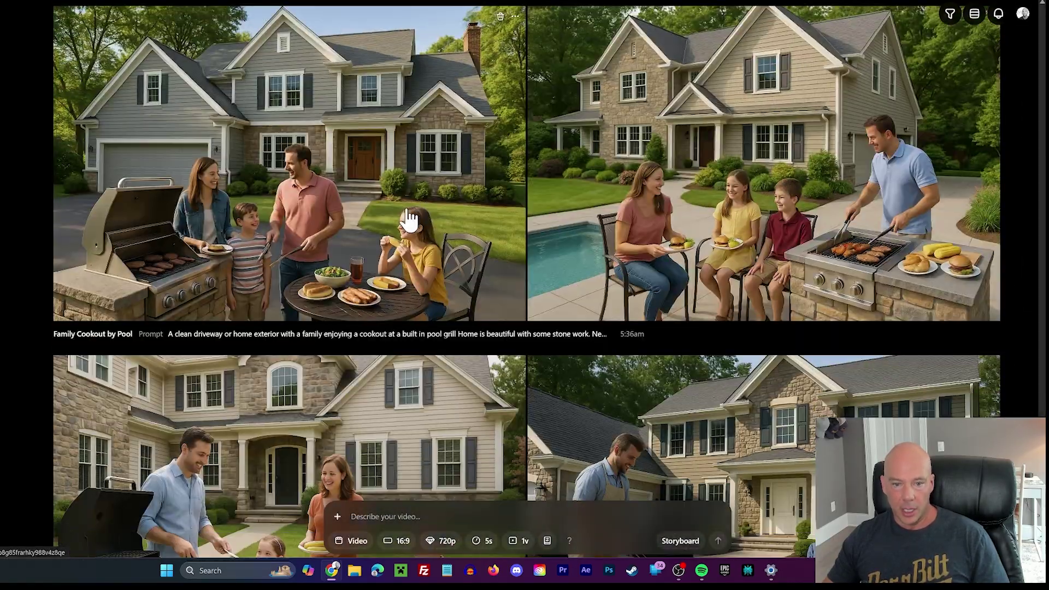
click(410, 222)
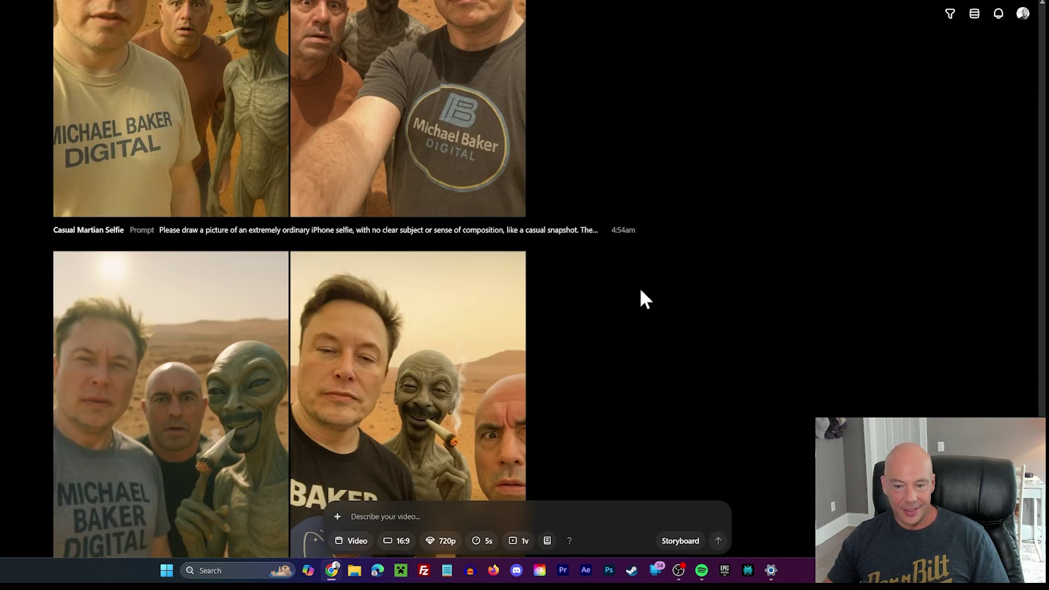
Step: View the first Awkward Mars Selfie image and the first Casual Martian Selfie image at full size, returning to My media after each
scroll(639, 286, up, 8)
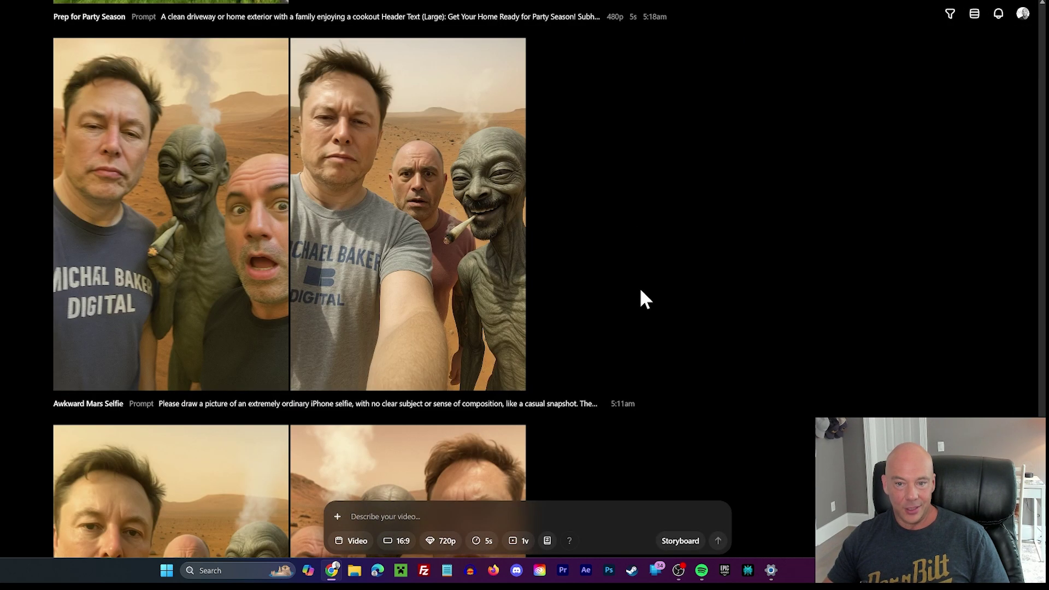
click(200, 209)
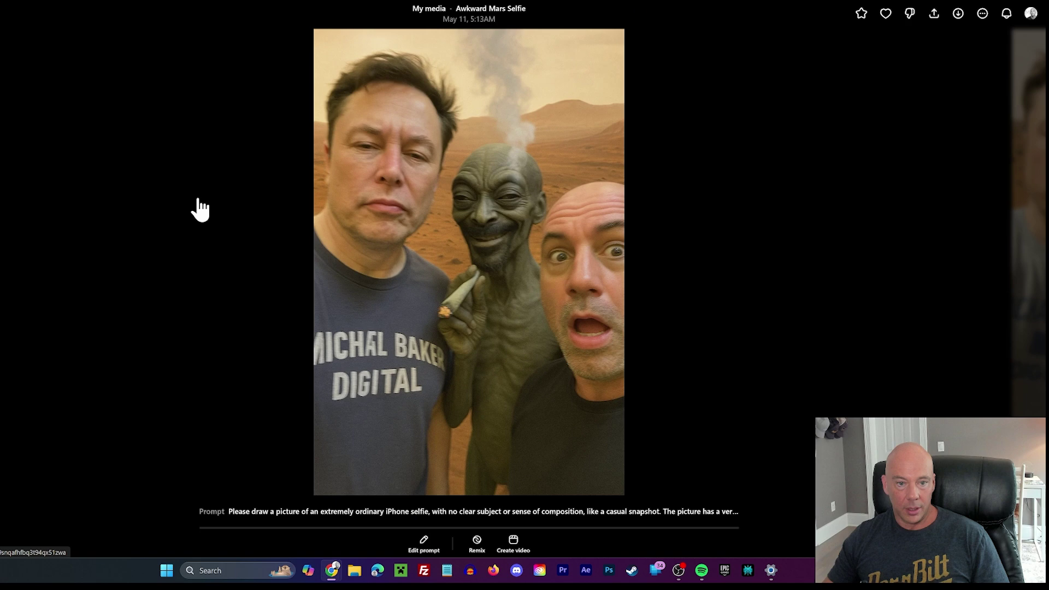
click(621, 227)
click(213, 339)
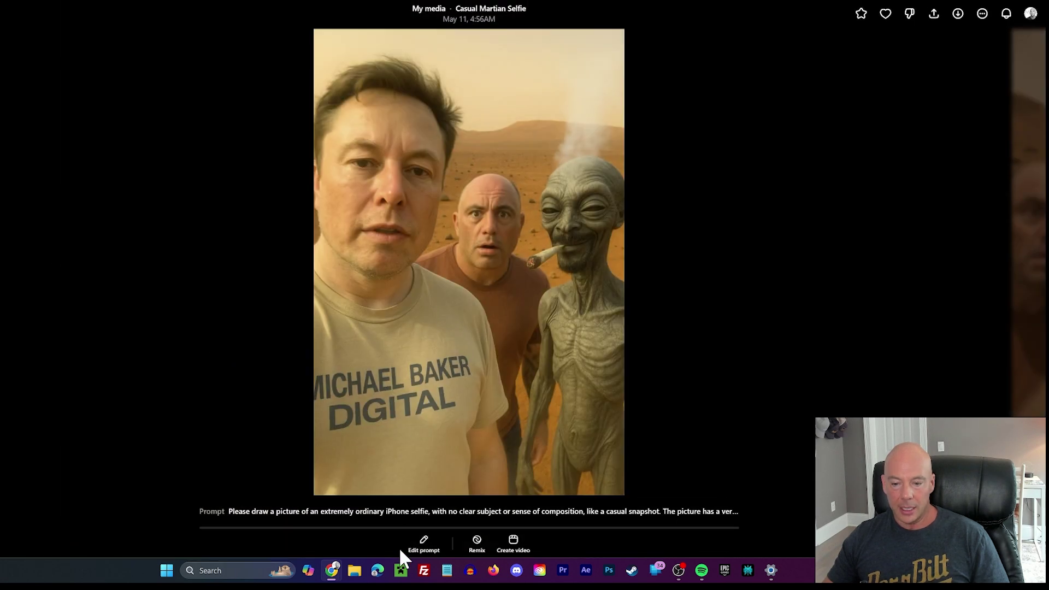
click(764, 244)
Step: Browse the May 10 and 11 generations and play the second Alien's Cosmic Message video at full size, checking its prompt before returning
click(458, 197)
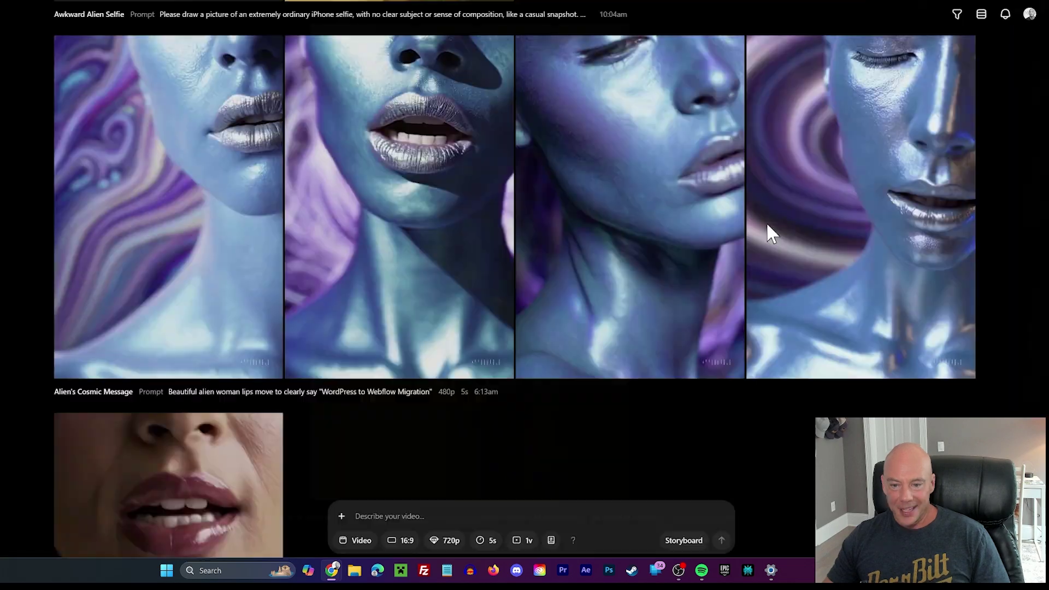
scroll(299, 244, up, 6)
scroll(302, 253, down, 8)
scroll(306, 260, up, 3)
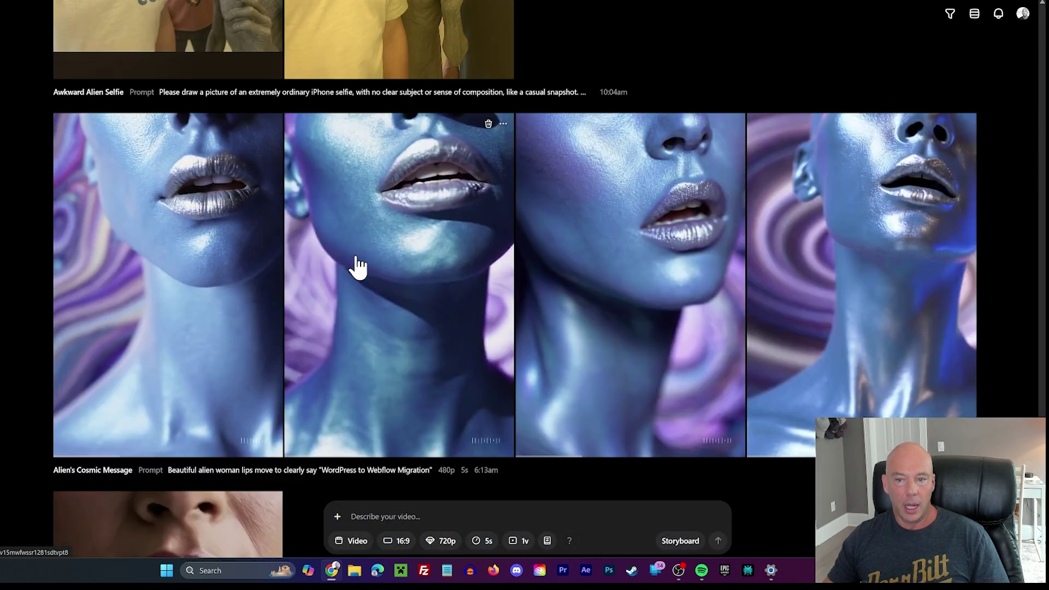
scroll(355, 265, down, 3)
scroll(363, 265, down, 15)
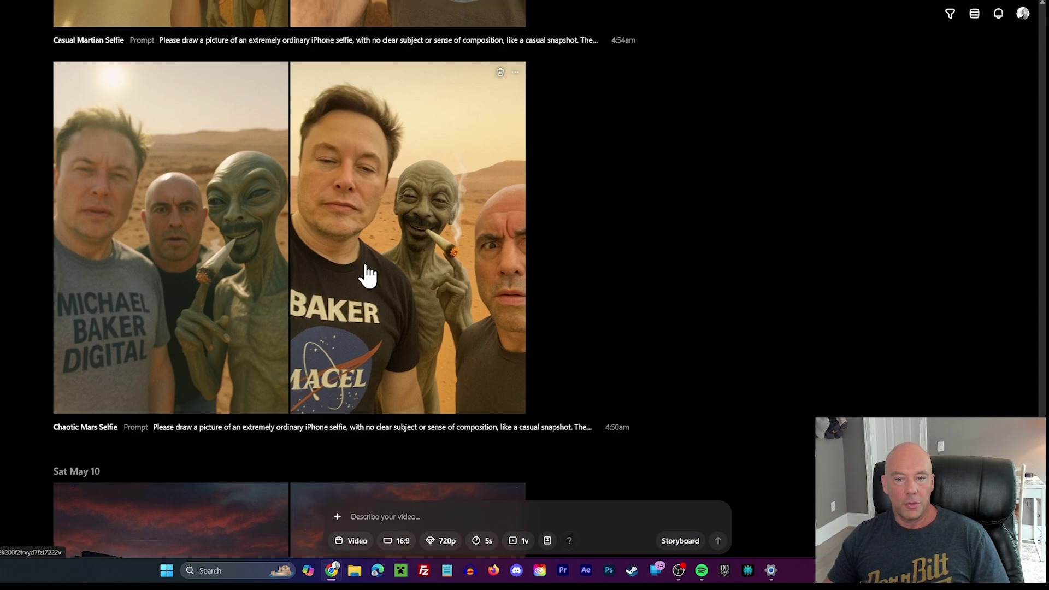
scroll(428, 211, up, 20)
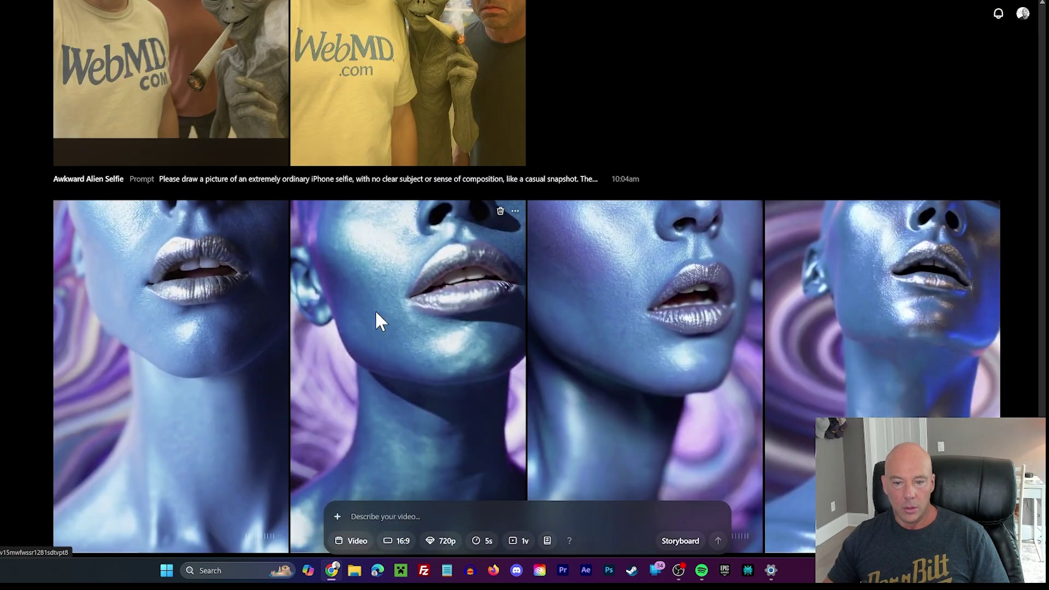
click(376, 313)
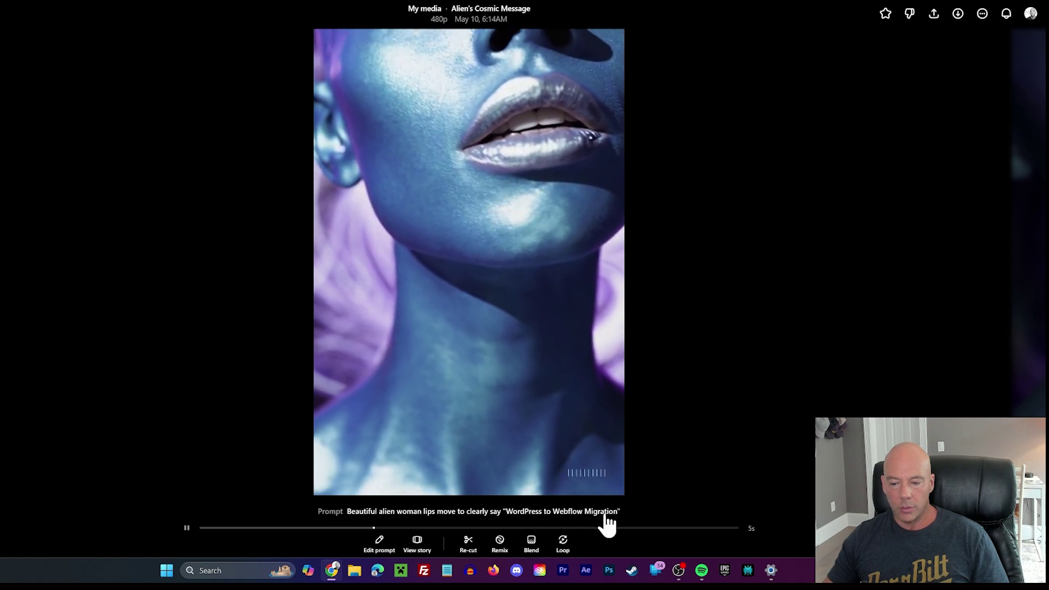
click(746, 225)
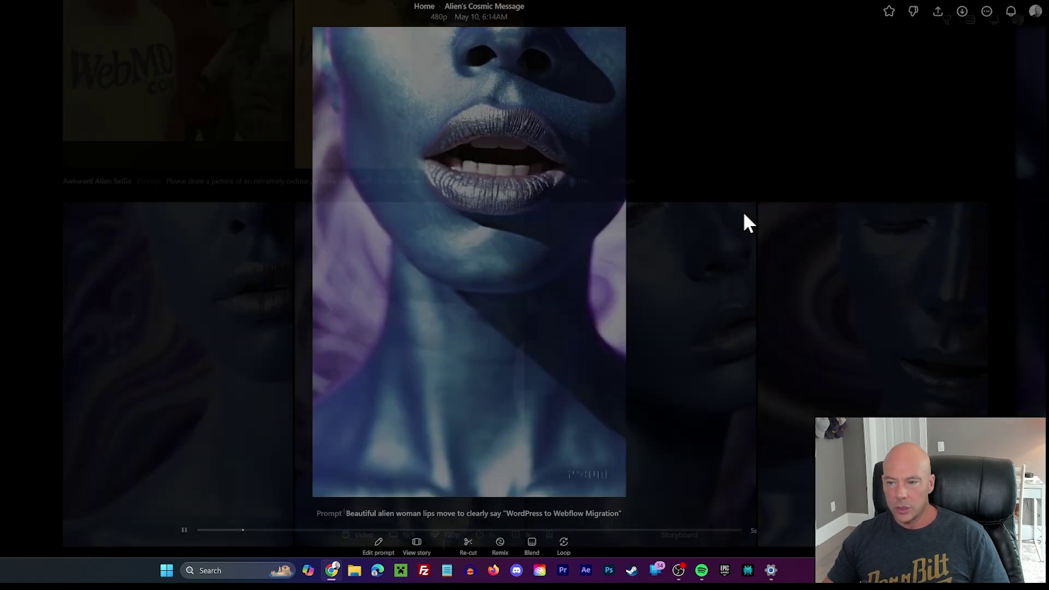
Step: Browse down to the 2:14pm Accidental Martian Selfie generation and view its second image at full size before returning to My media
scroll(493, 271, down, 6)
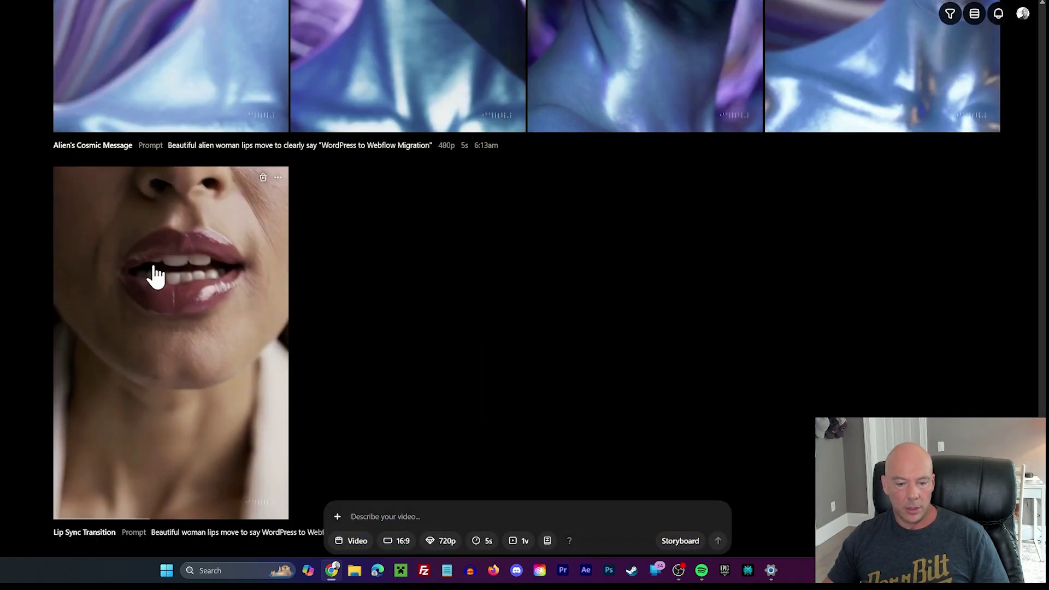
scroll(506, 290, down, 8)
scroll(522, 290, down, 5)
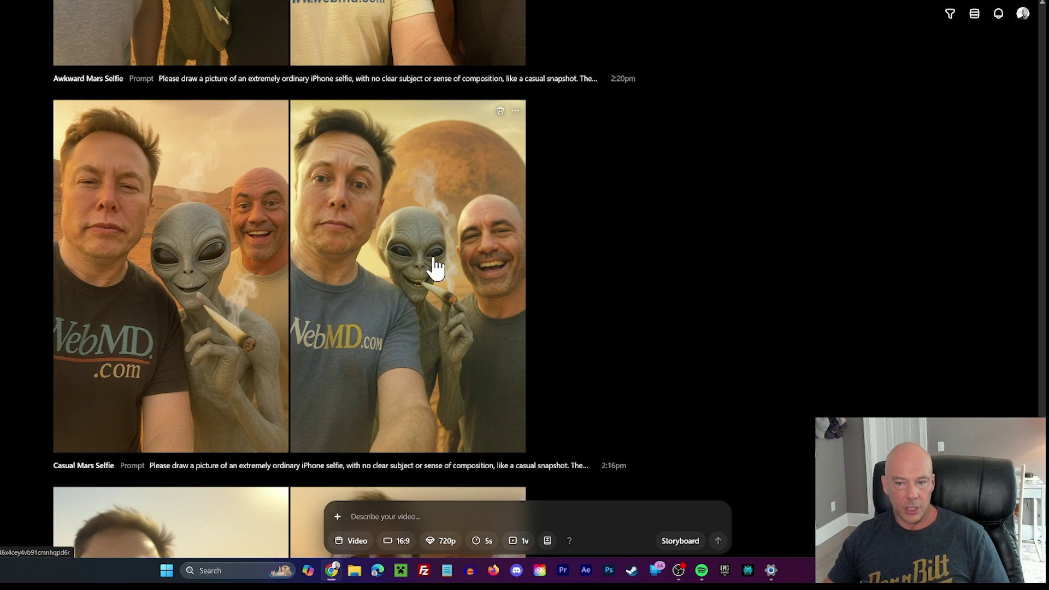
scroll(349, 295, down, 10)
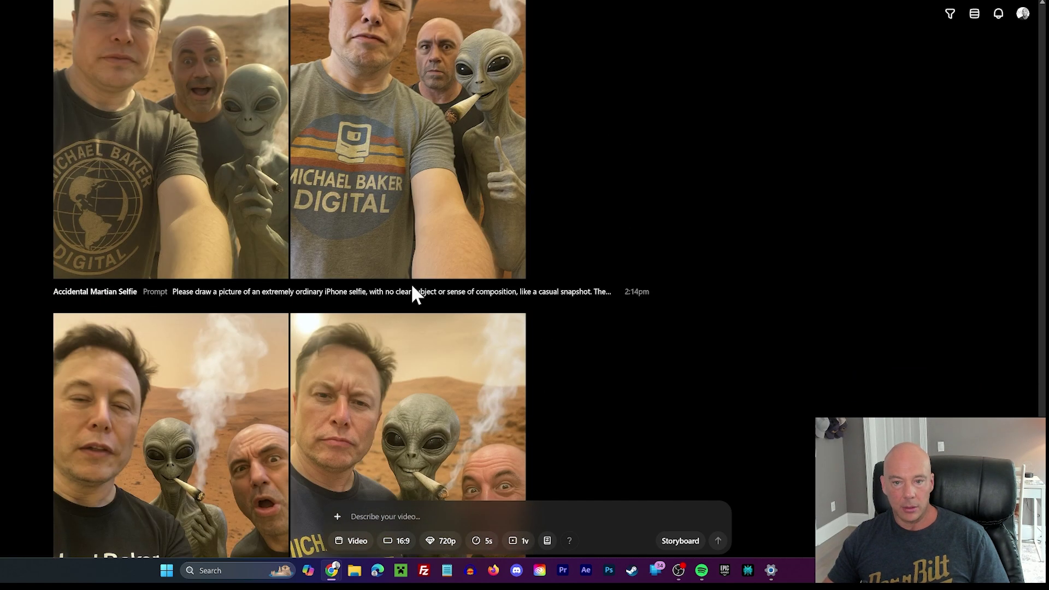
scroll(415, 293, up, 5)
click(414, 288)
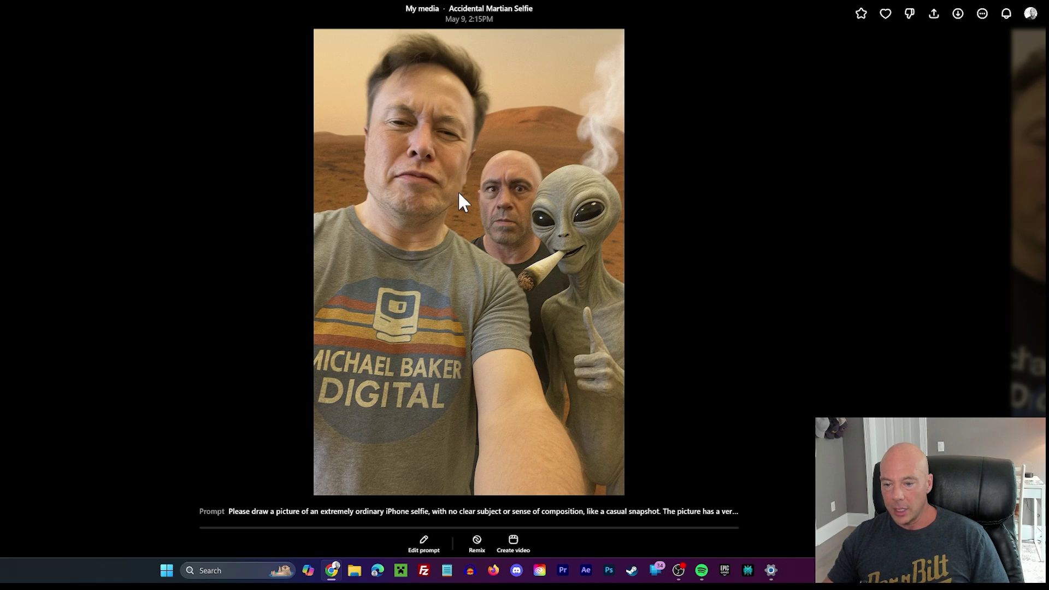
click(874, 254)
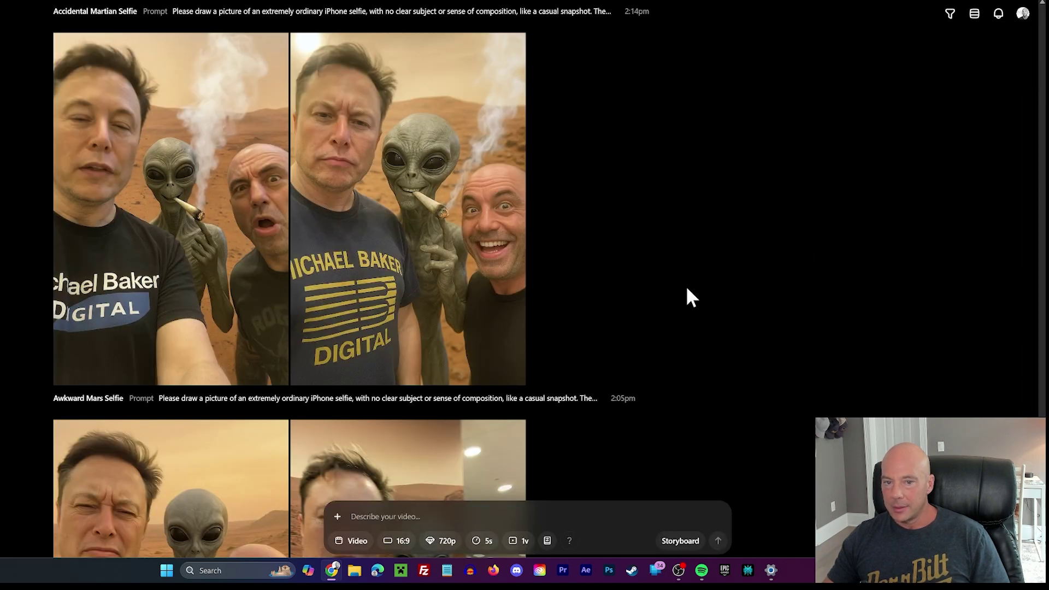
Step: Browse down to the May 8 billboards and view the first 2:29pm NYC Webflow Billboard image at full size before returning to My media
scroll(686, 292, down, 20)
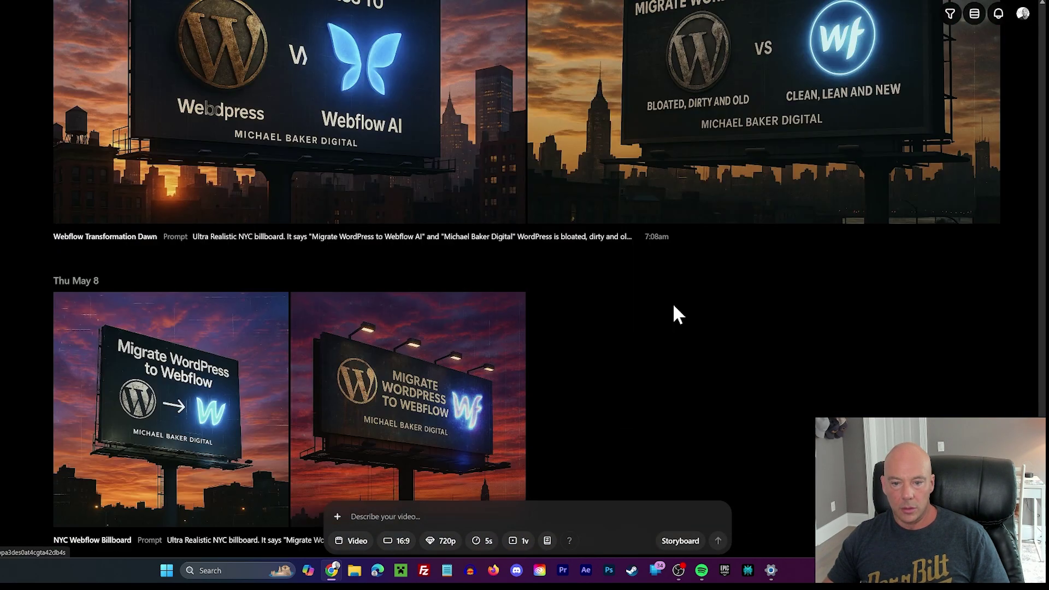
scroll(672, 303, down, 10)
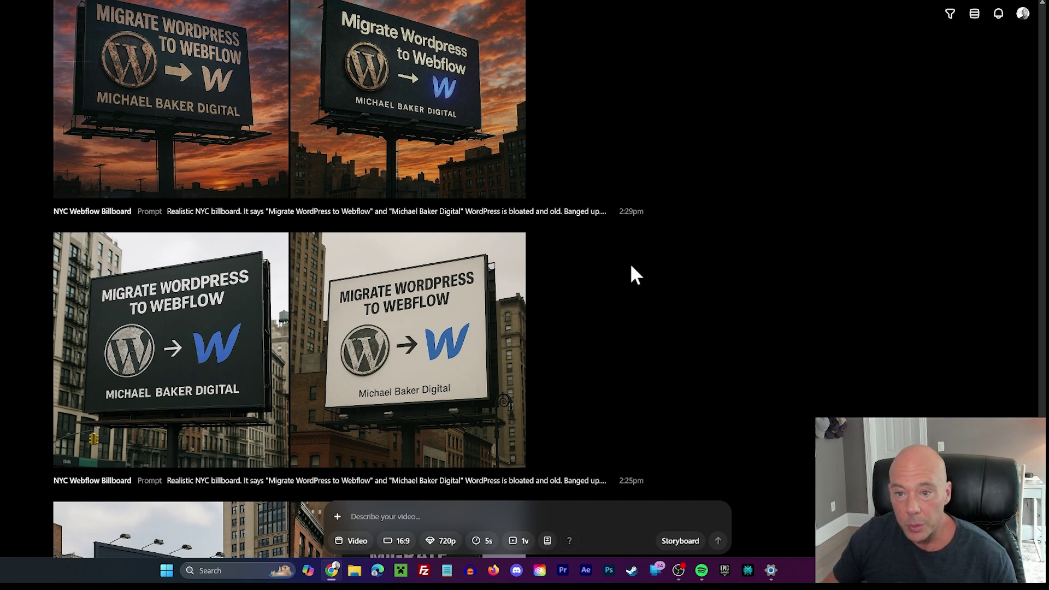
scroll(595, 224, up, 2)
click(211, 206)
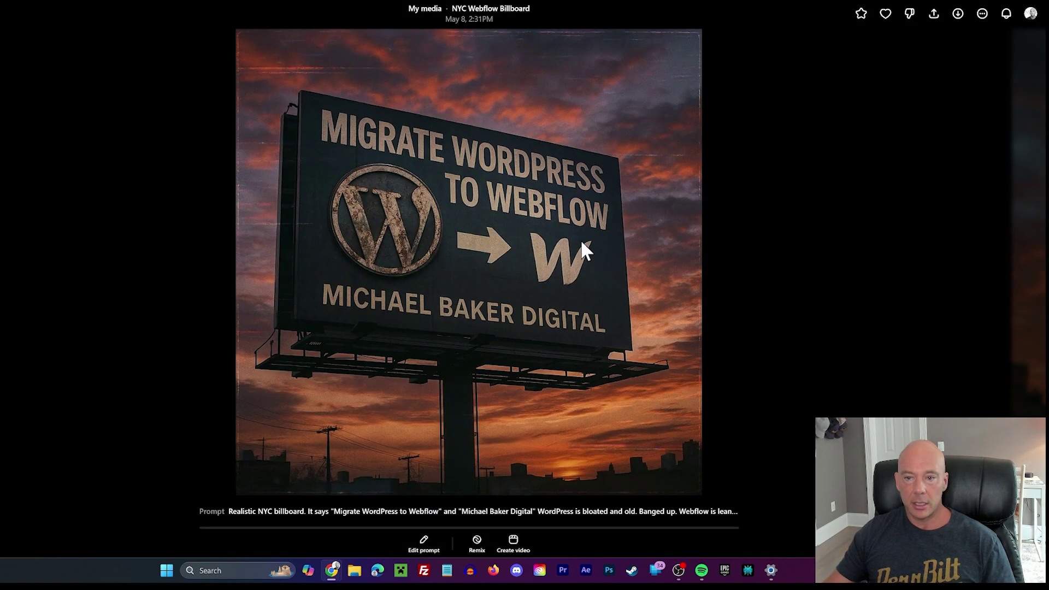
click(819, 196)
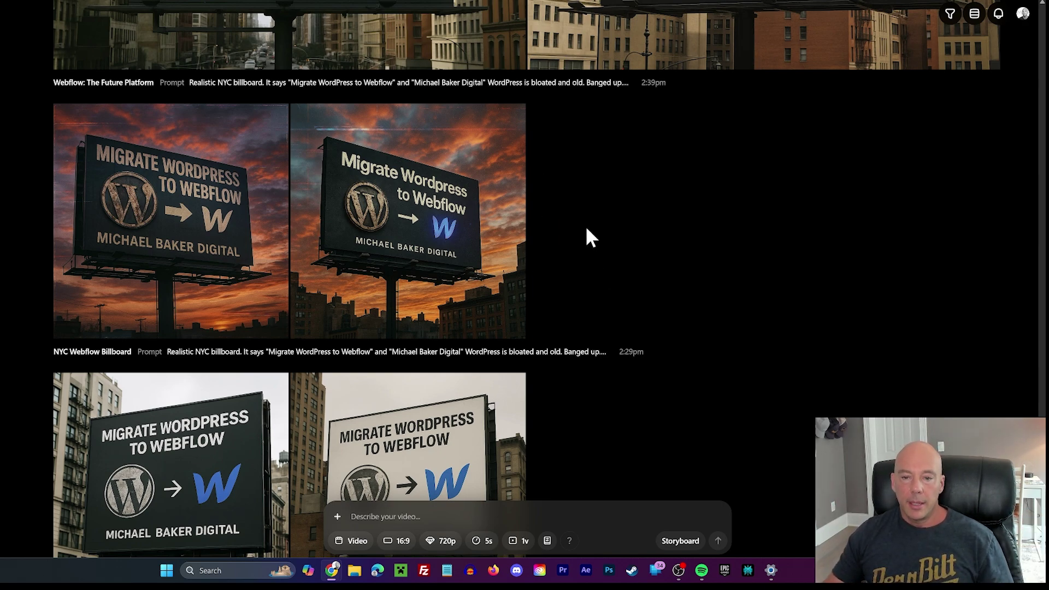
Step: Browse down to the 1:41pm Gangster Showdown Humor generation and view its second image at full size before returning to My media
scroll(608, 230, down, 15)
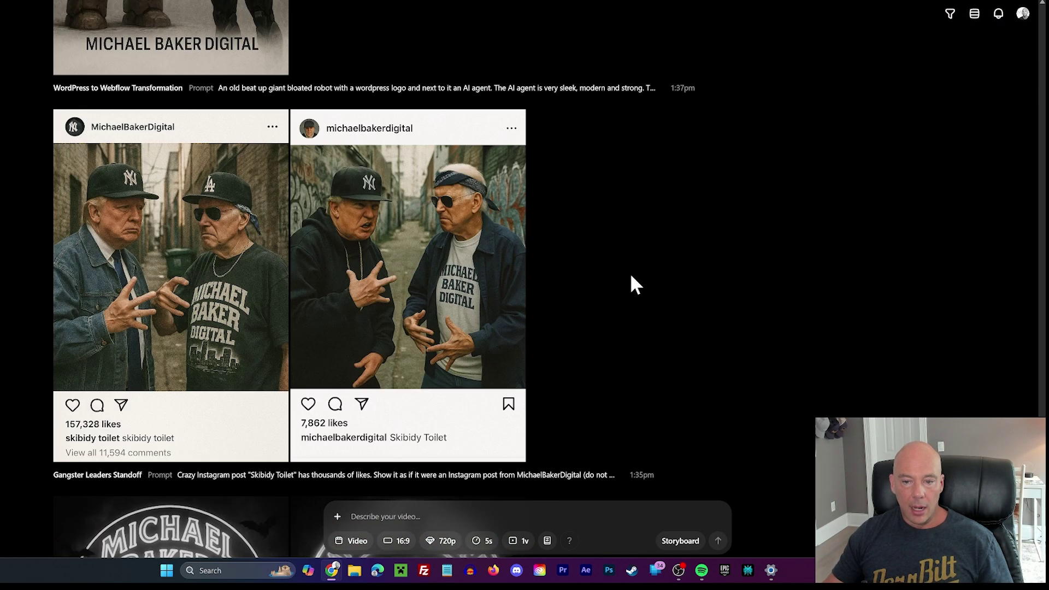
scroll(443, 295, down, 2)
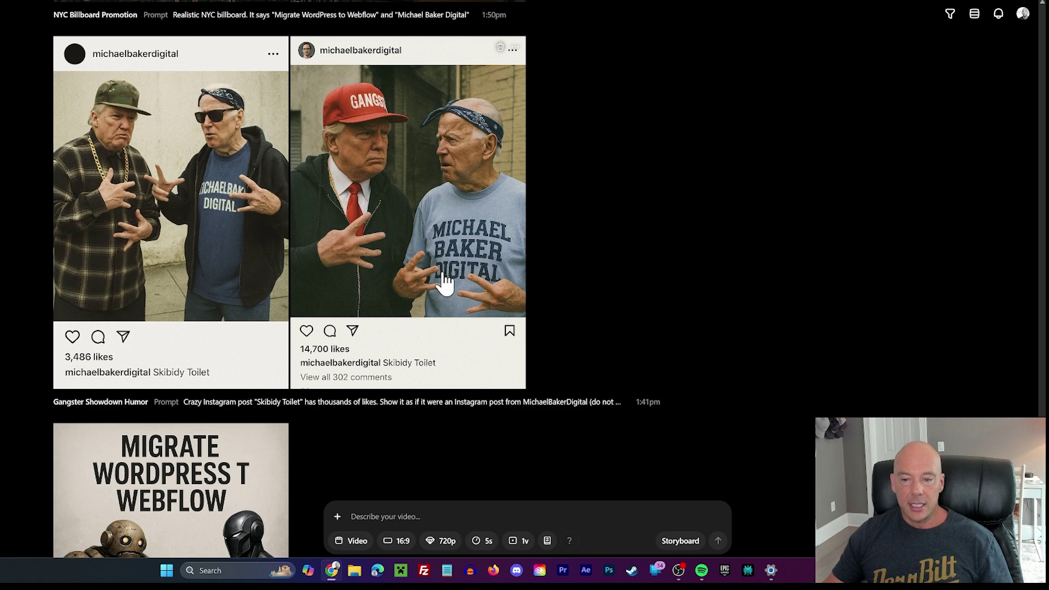
click(426, 210)
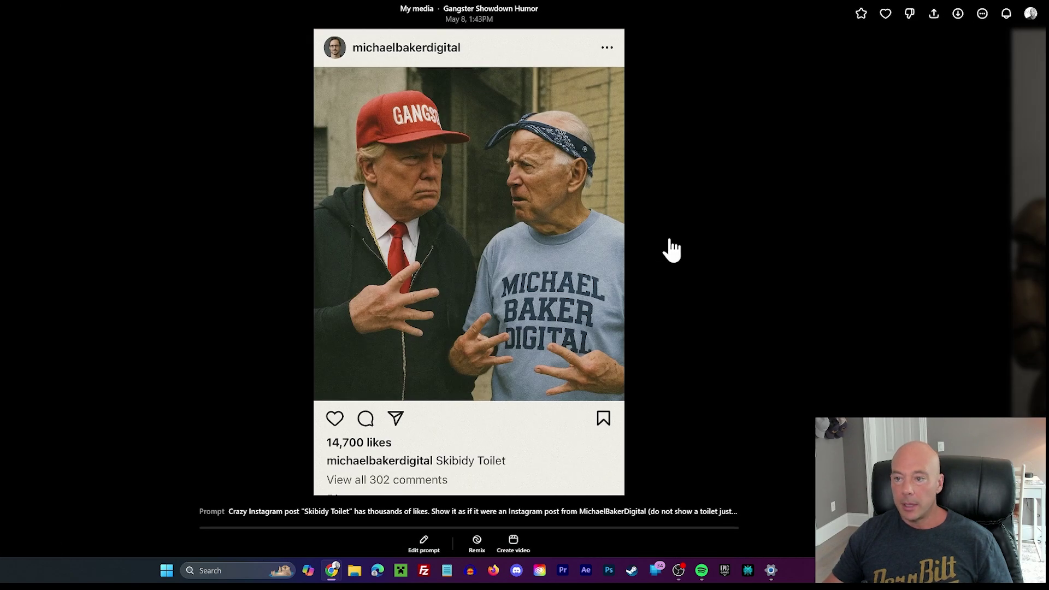
click(994, 167)
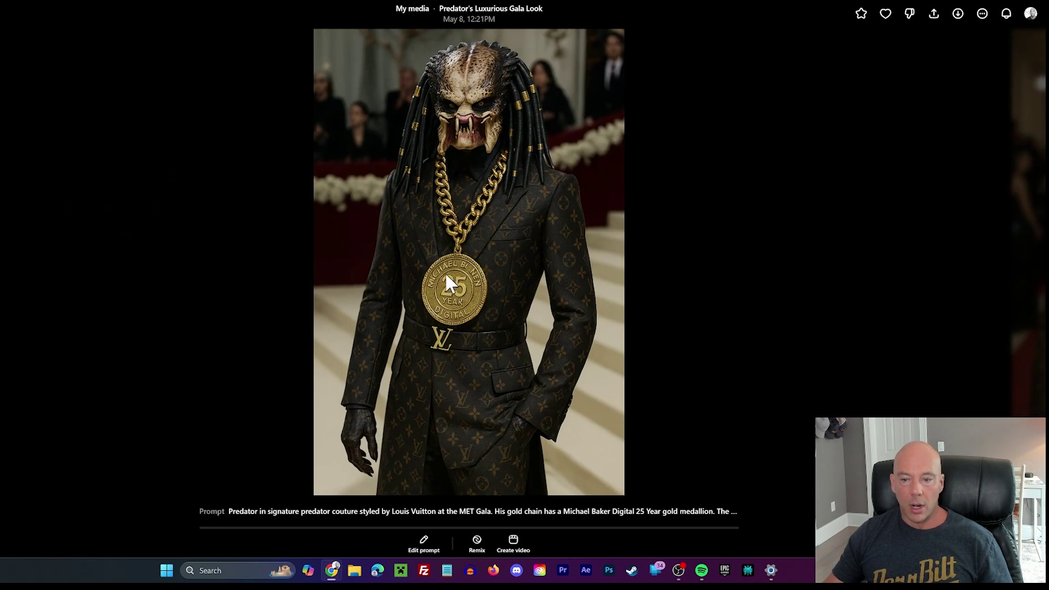
Step: View both Predator's Luxurious Gala Look images at full size, returning to My media after each
click(836, 258)
click(408, 279)
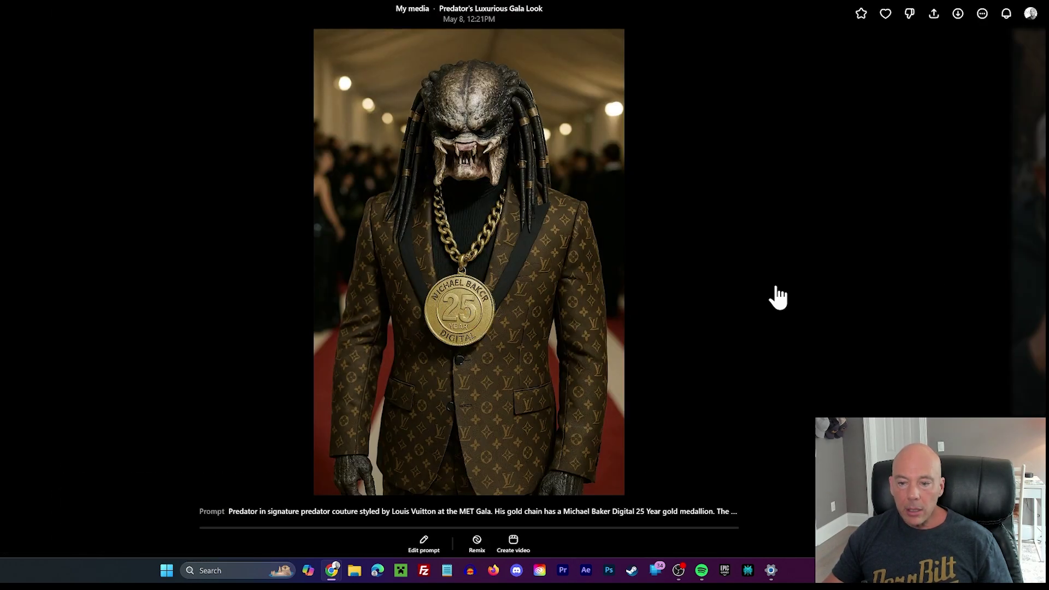
click(799, 235)
Step: Browse to the May 7 generations and view the second Smiling Baby Trump and second 12:45pm Oval Office Frat Party images at full size
scroll(670, 251, up, 20)
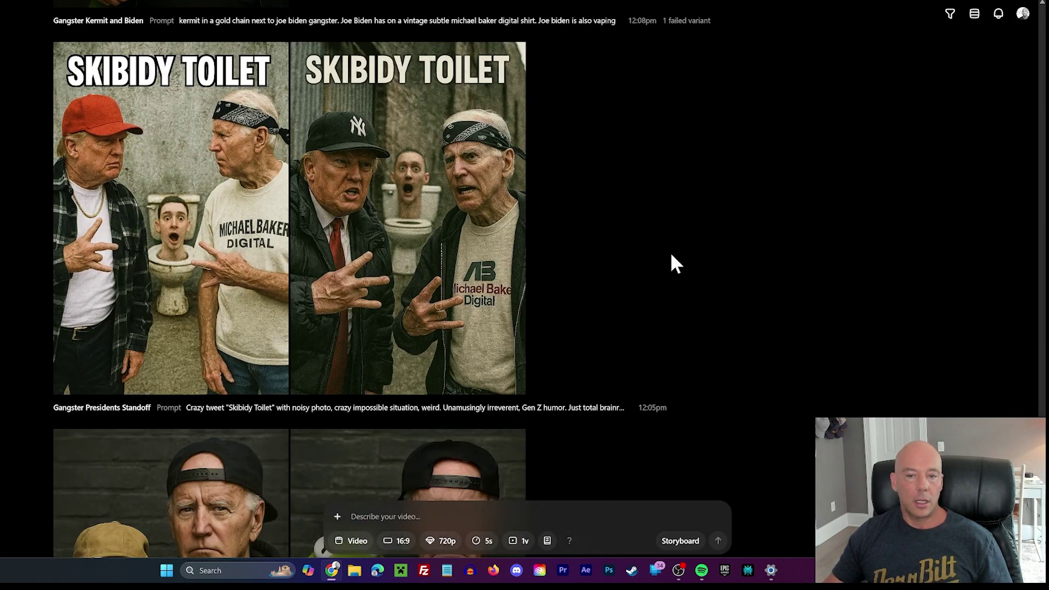
scroll(664, 250, up, 10)
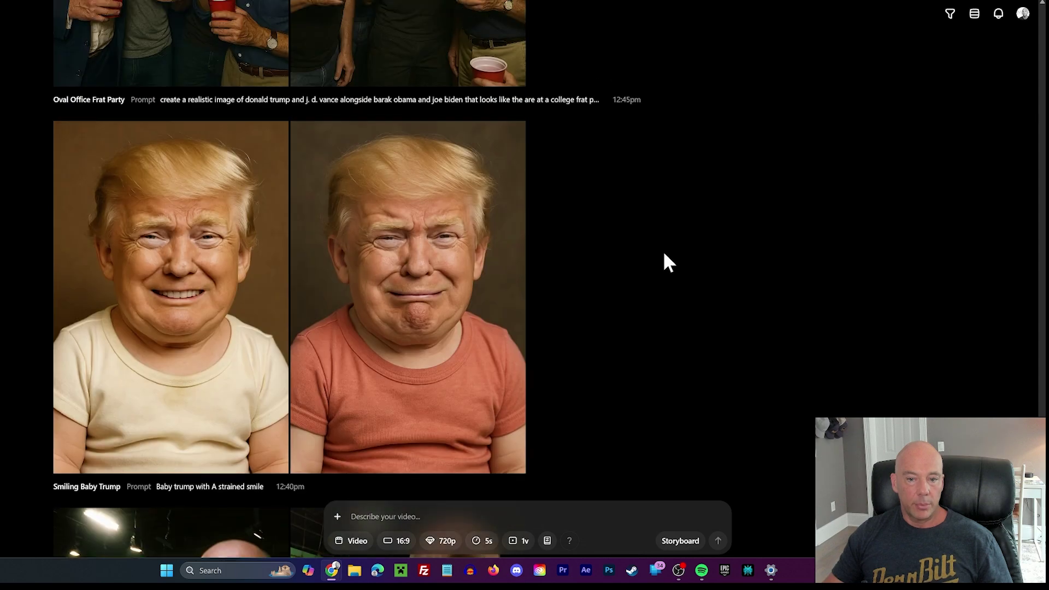
scroll(662, 250, down, 6)
click(410, 273)
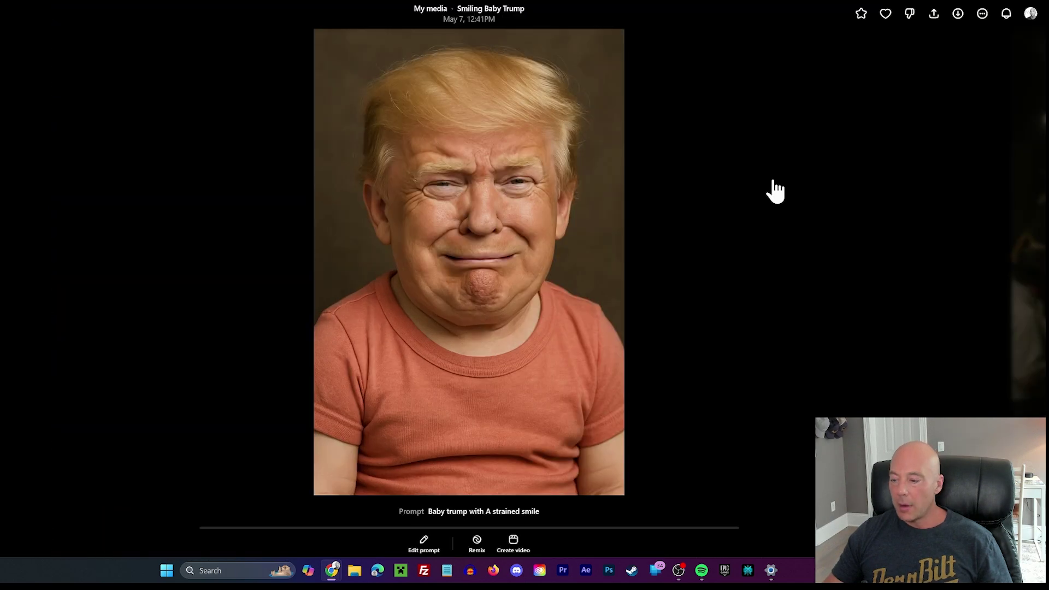
click(776, 192)
click(481, 60)
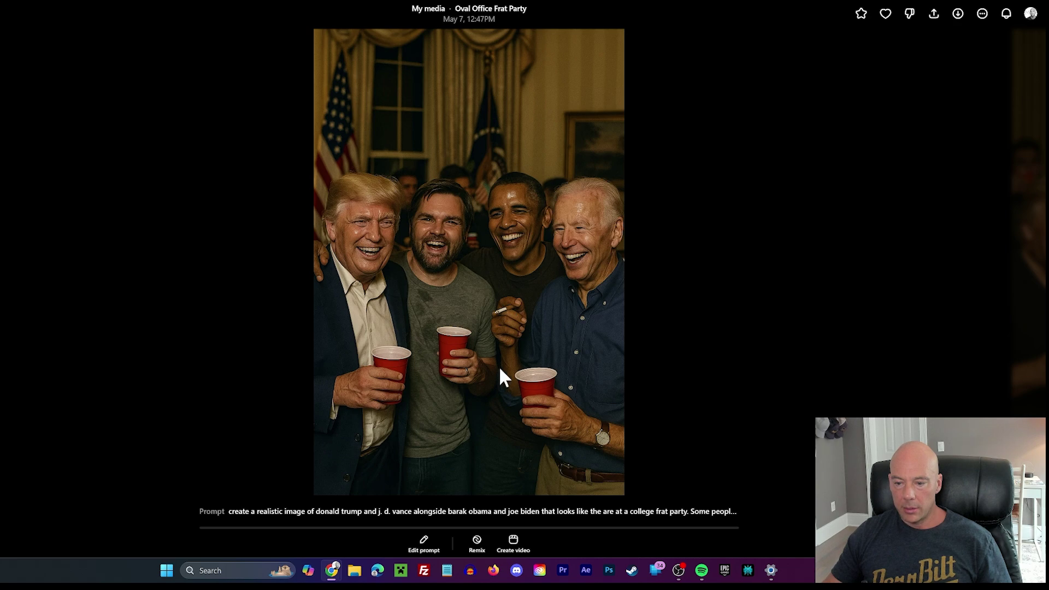
click(790, 242)
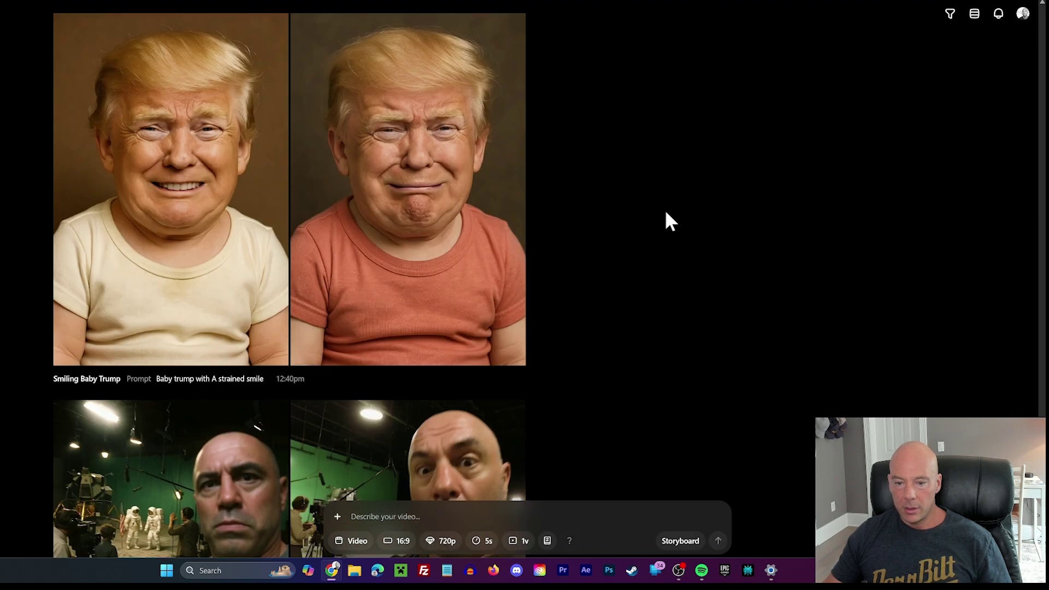
Step: View the second Studio Moon Landing Chaos image and the first Robot Party Chaos image at full size, returning to My media after each
scroll(664, 208, down, 10)
click(386, 208)
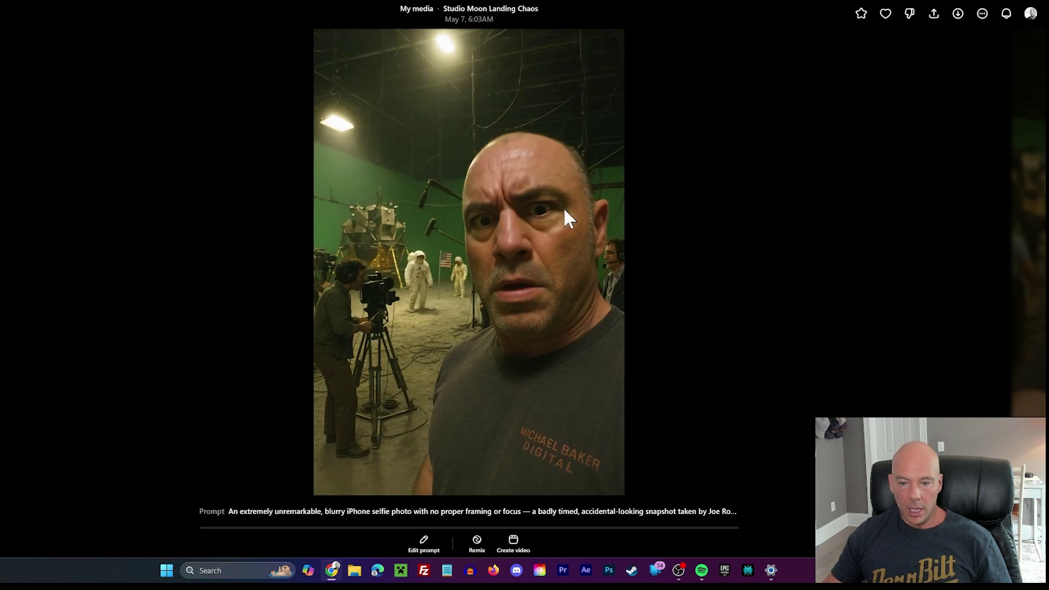
click(807, 227)
scroll(672, 202, down, 10)
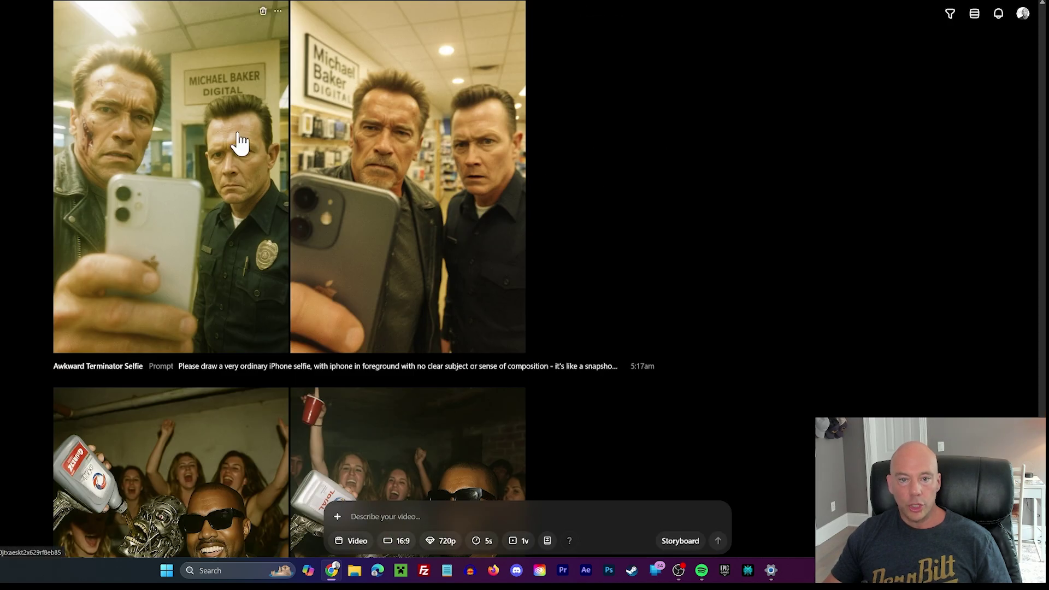
scroll(238, 145, down, 5)
click(201, 222)
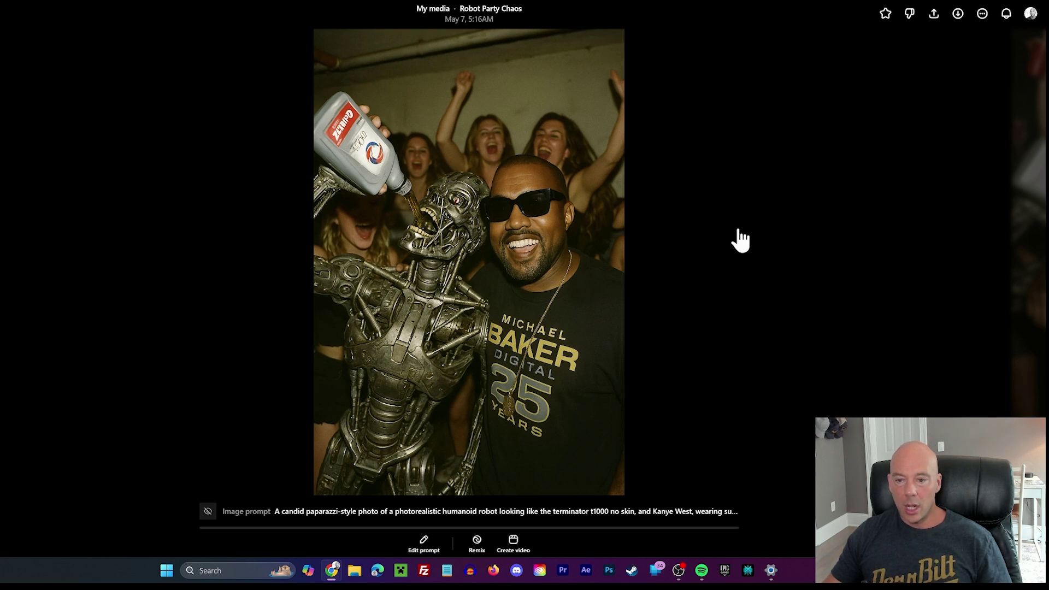
click(772, 229)
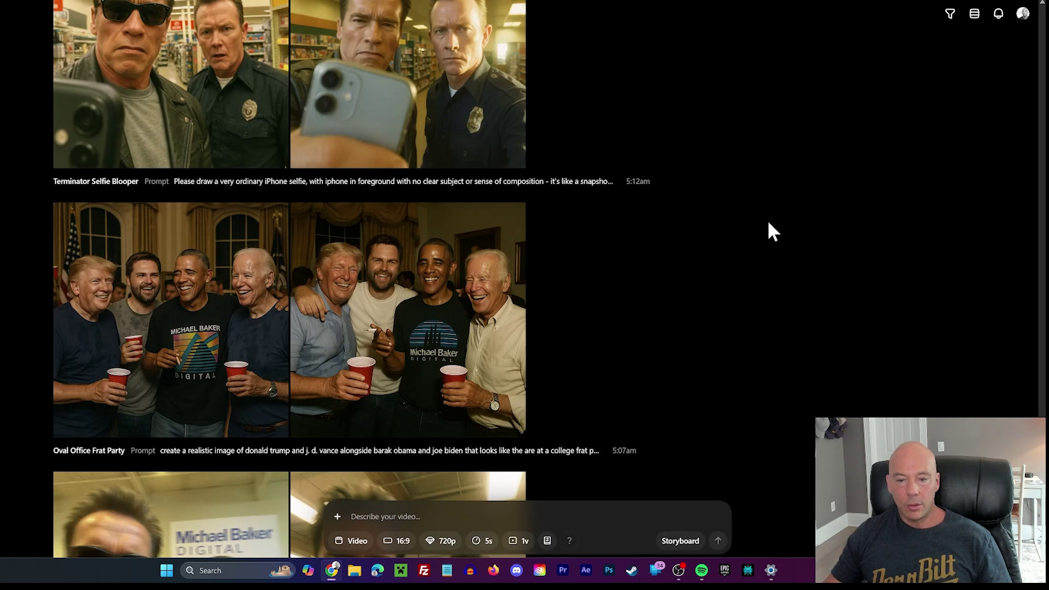
Step: Browse to the May 6 generations and view the first Colorful Grill Artistry and second Famous Trio Doorstep Surprise images at full size
scroll(767, 229, down, 5)
scroll(763, 223, down, 5)
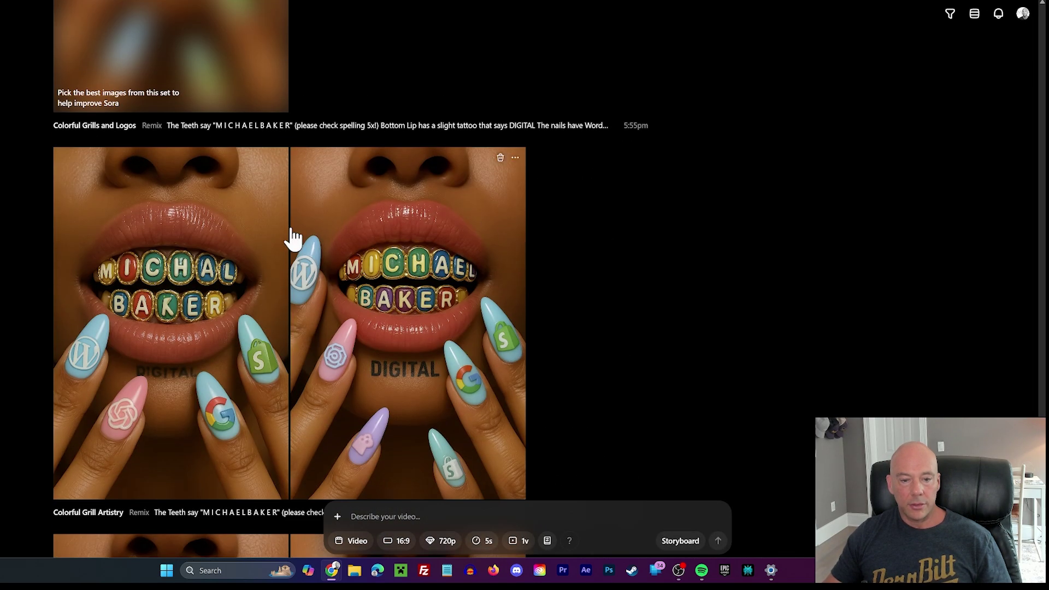
click(197, 233)
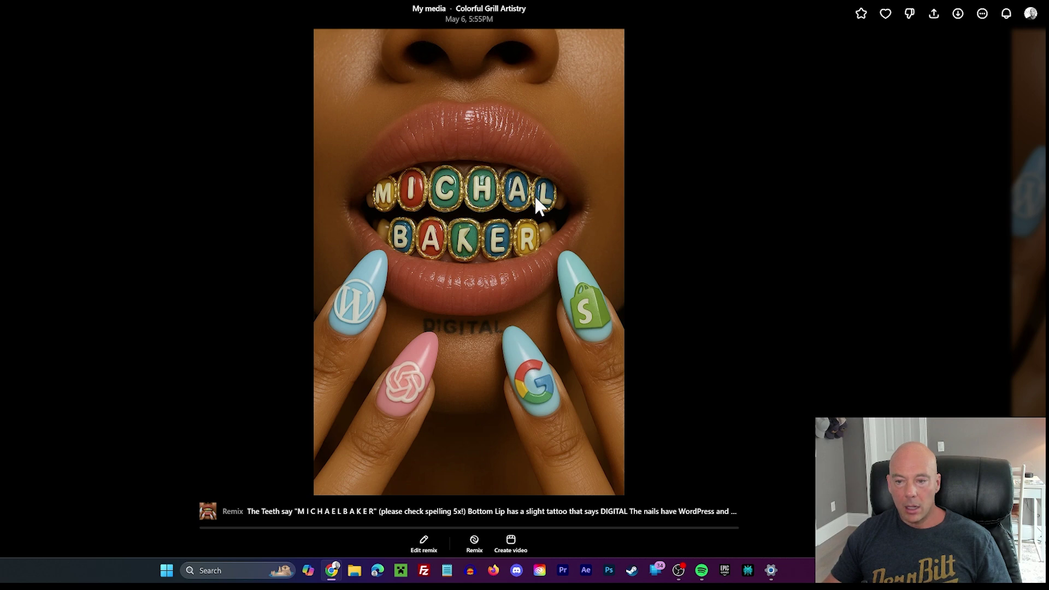
key(Escape)
scroll(562, 221, down, 5)
click(453, 246)
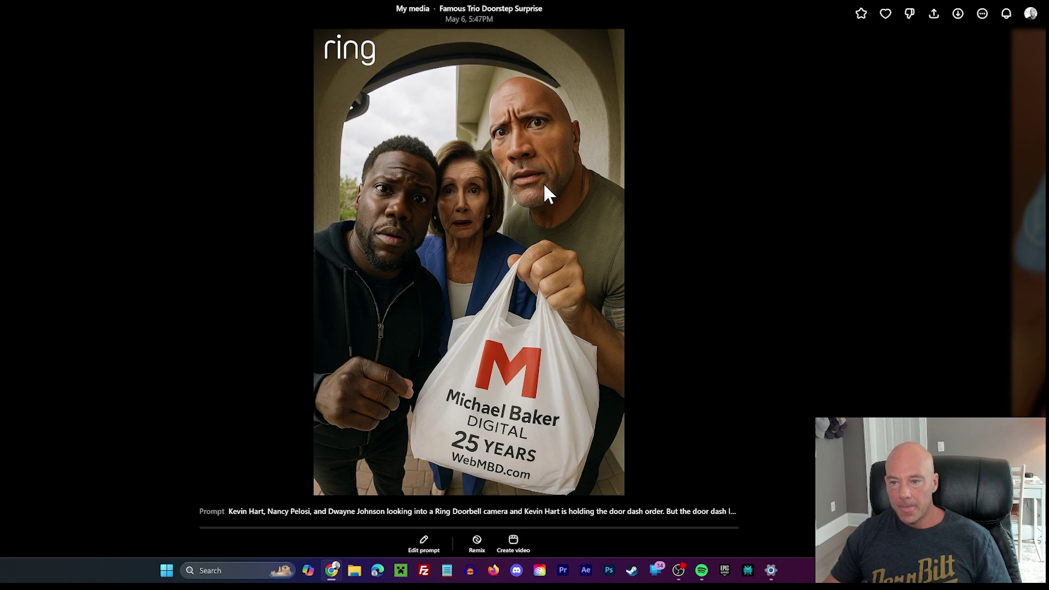
click(669, 215)
Step: View the second 5:05pm Beetlejuice and Kanye image at full size before returning to My media
scroll(670, 216, down, 2)
scroll(667, 204, down, 2)
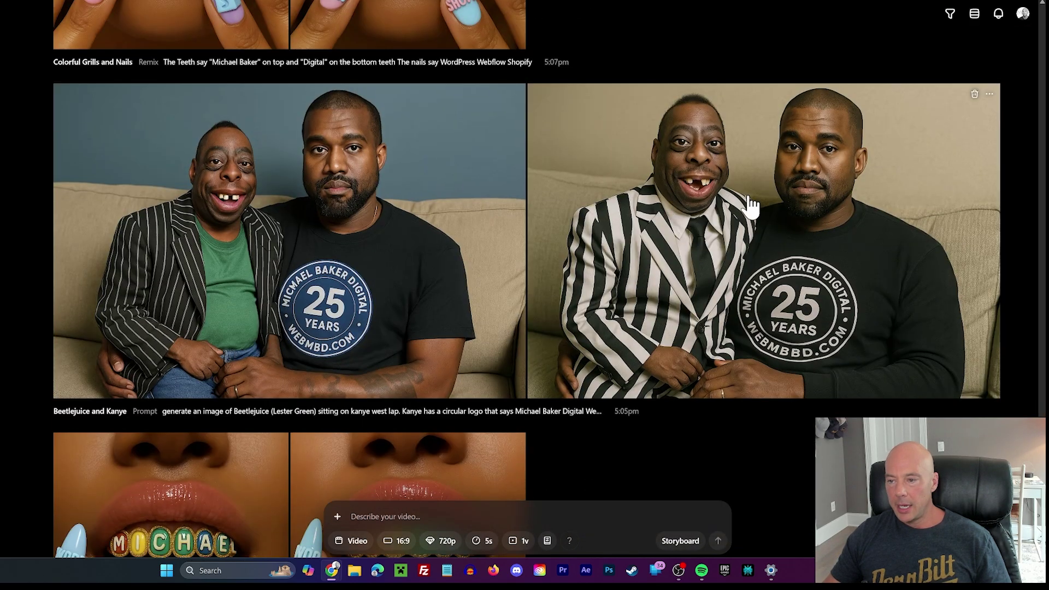
click(747, 194)
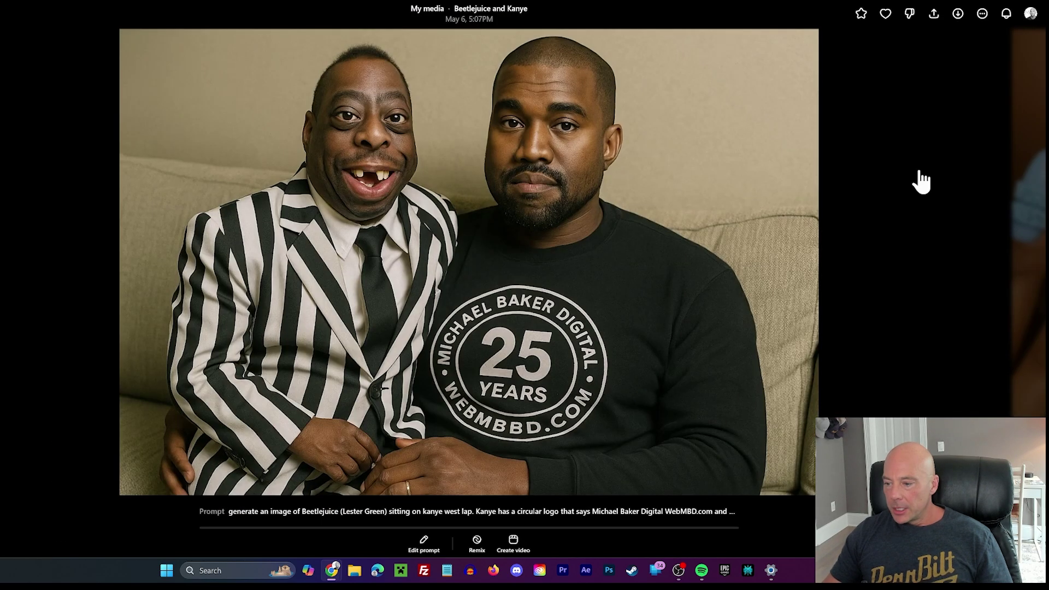
click(918, 169)
Step: Browse down to the May 5 generations and view the first 3:53pm Accidental NYC Selfie image at full size before returning to My media
scroll(599, 217, down, 4)
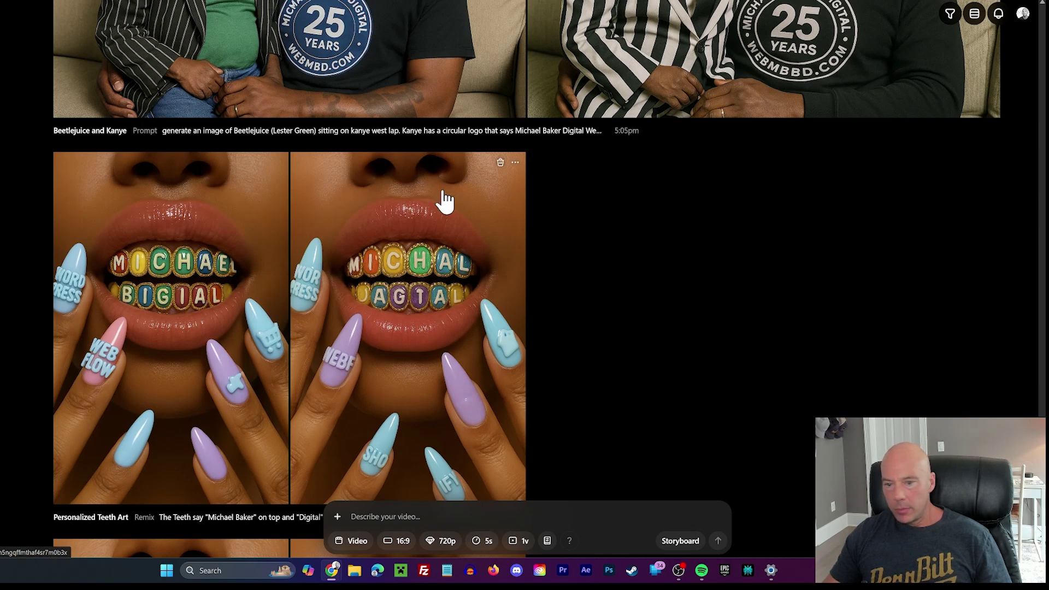
scroll(527, 212, down, 15)
click(376, 168)
key(Escape)
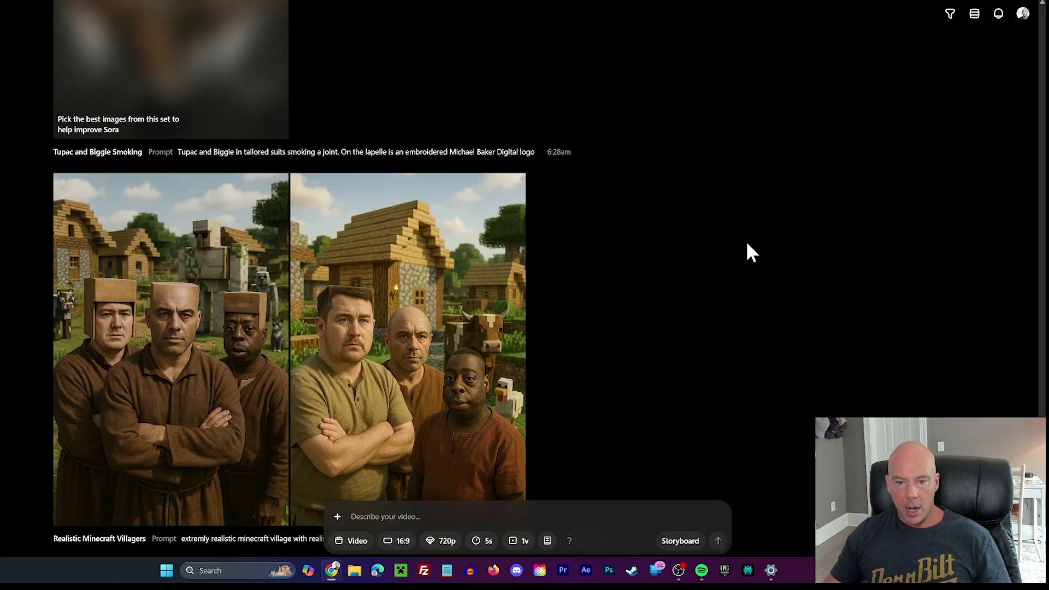
scroll(745, 240, down, 7)
scroll(741, 244, down, 15)
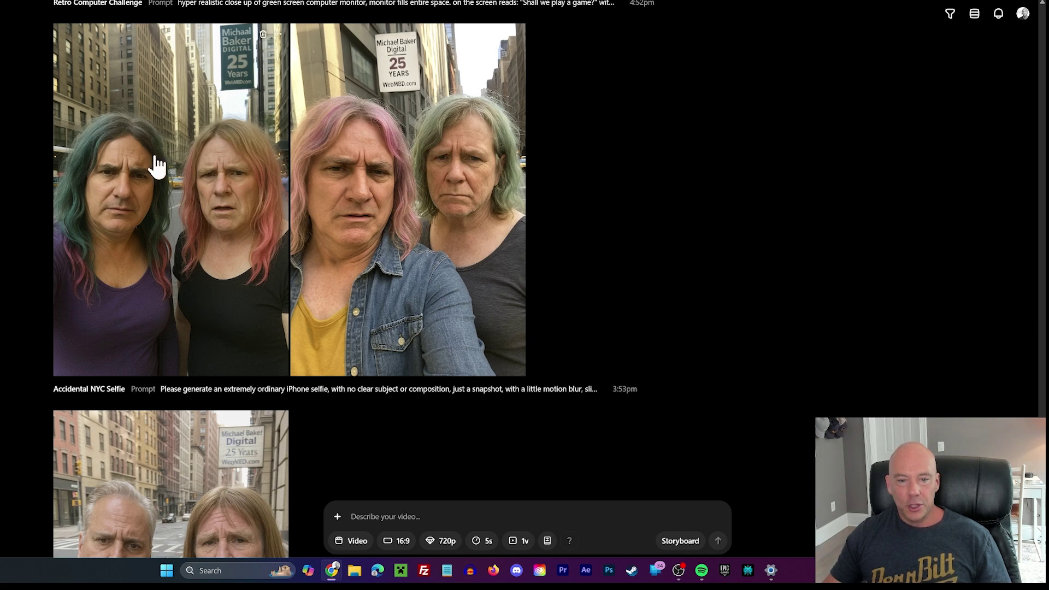
click(175, 165)
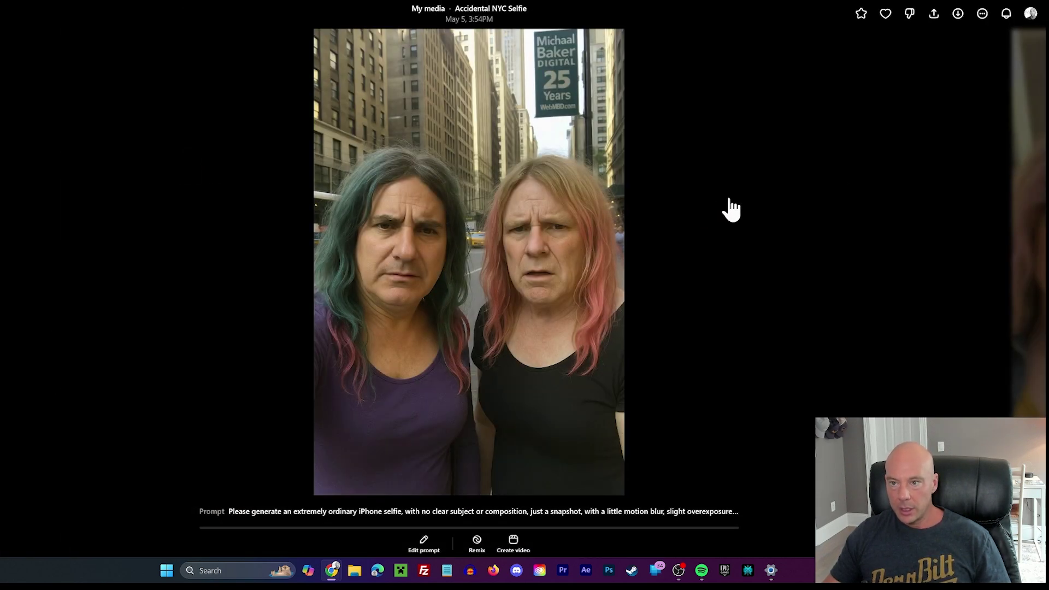
click(837, 162)
Step: View the Unfocused Street Selfie image and the second Casual NYC Selfie image at full size, returning to My media after each
scroll(733, 205, down, 7)
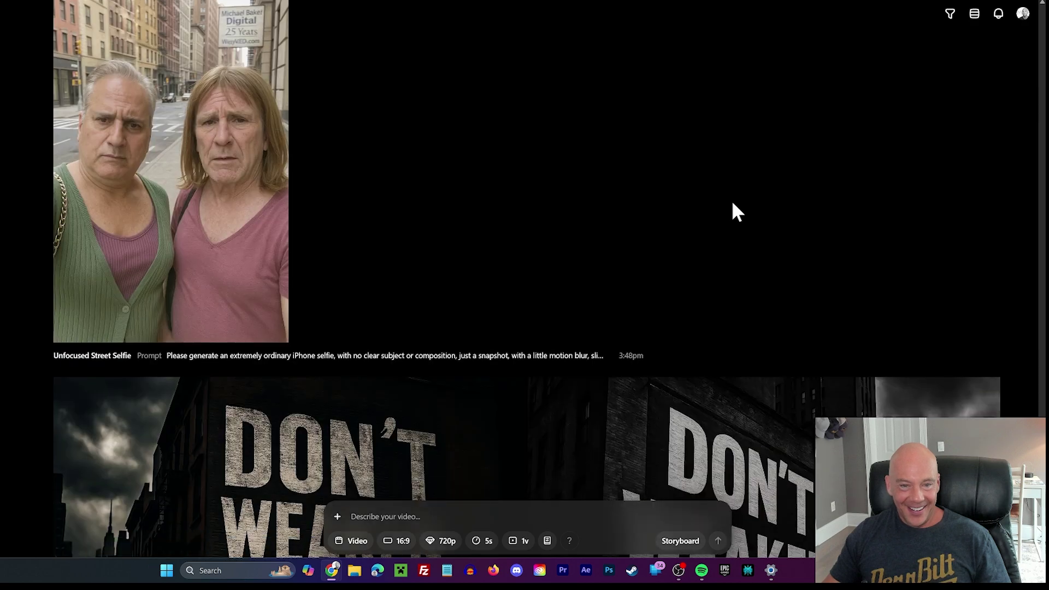
click(227, 176)
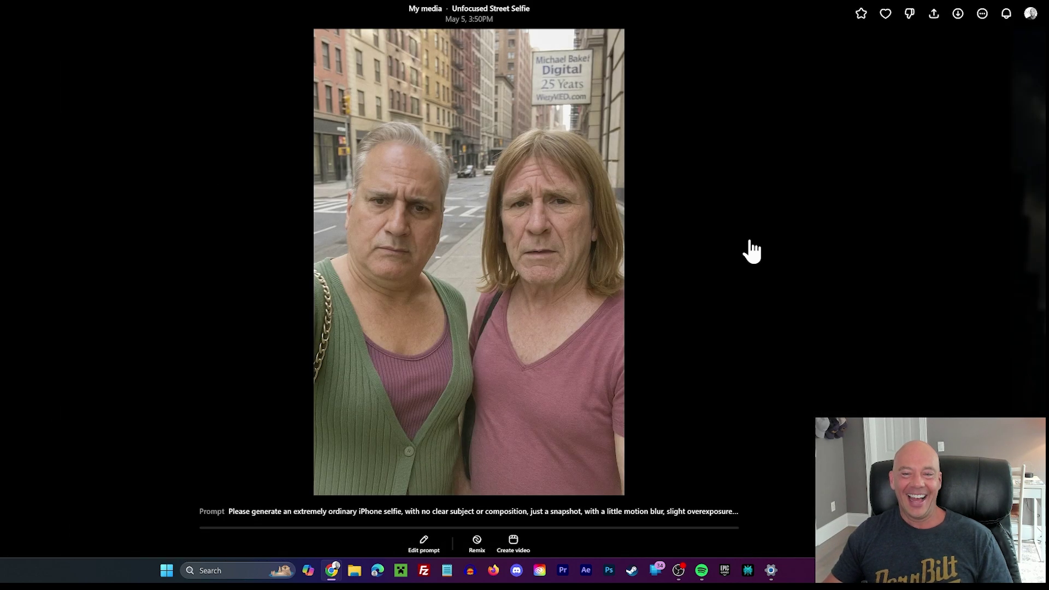
click(817, 197)
scroll(813, 203, down, 10)
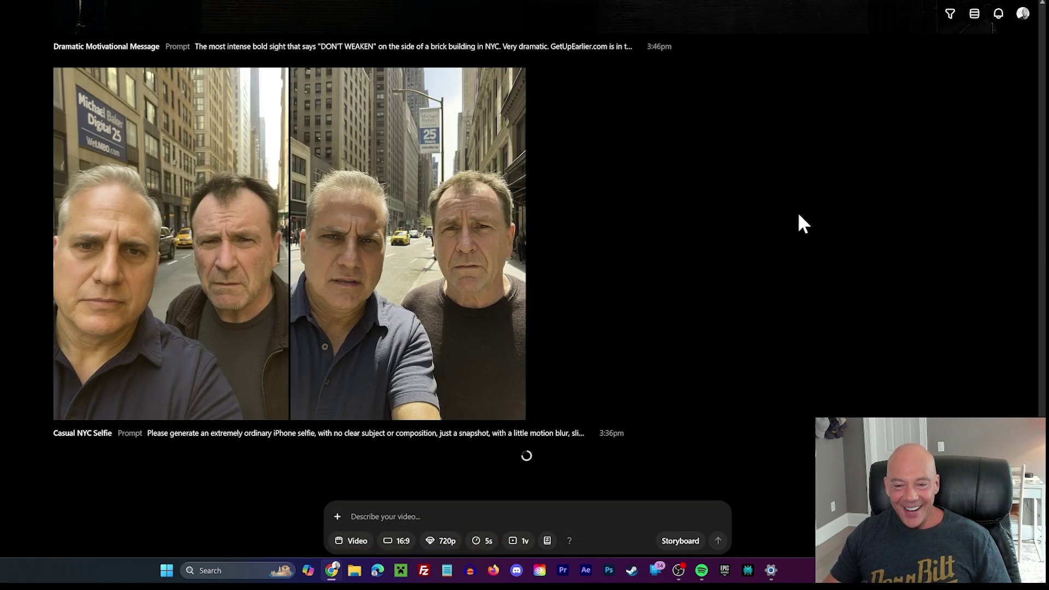
click(383, 218)
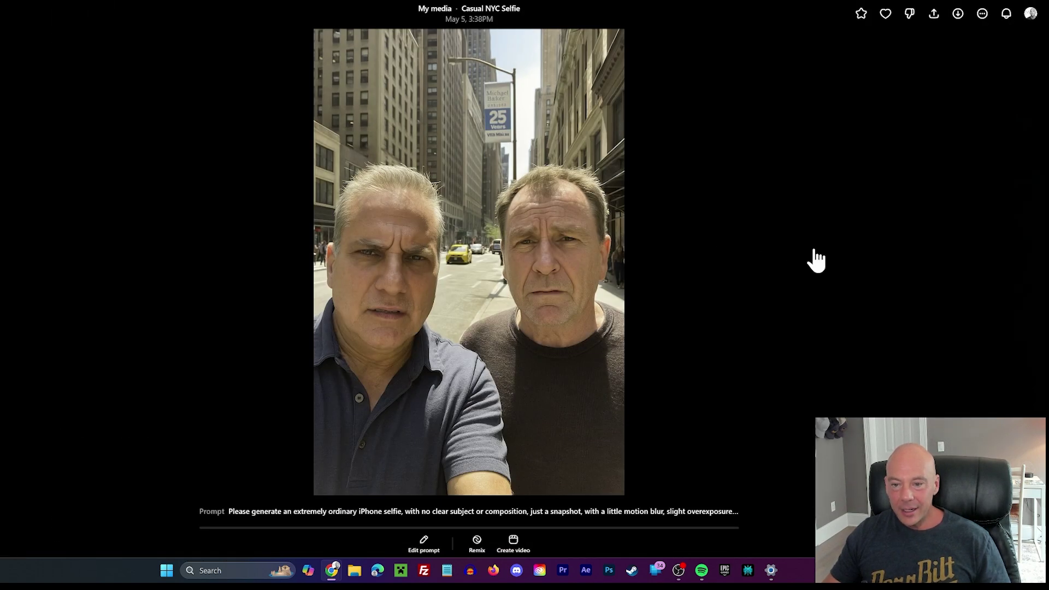
click(817, 261)
Step: View the first Warrior Transformation remix and the Face on Billboard remix at full size, returning to My media after each
scroll(723, 265, down, 5)
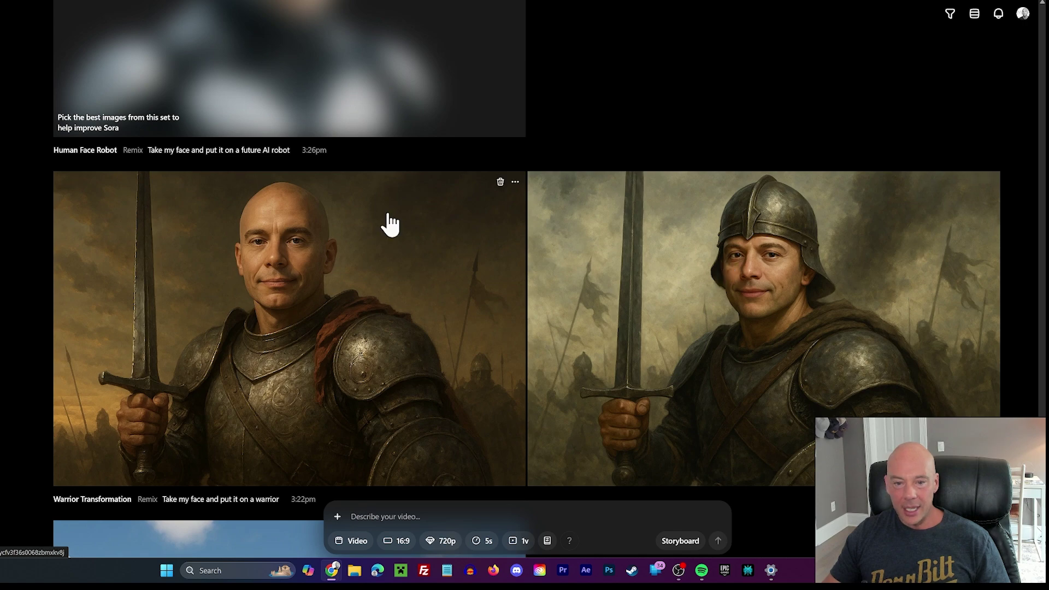
click(360, 221)
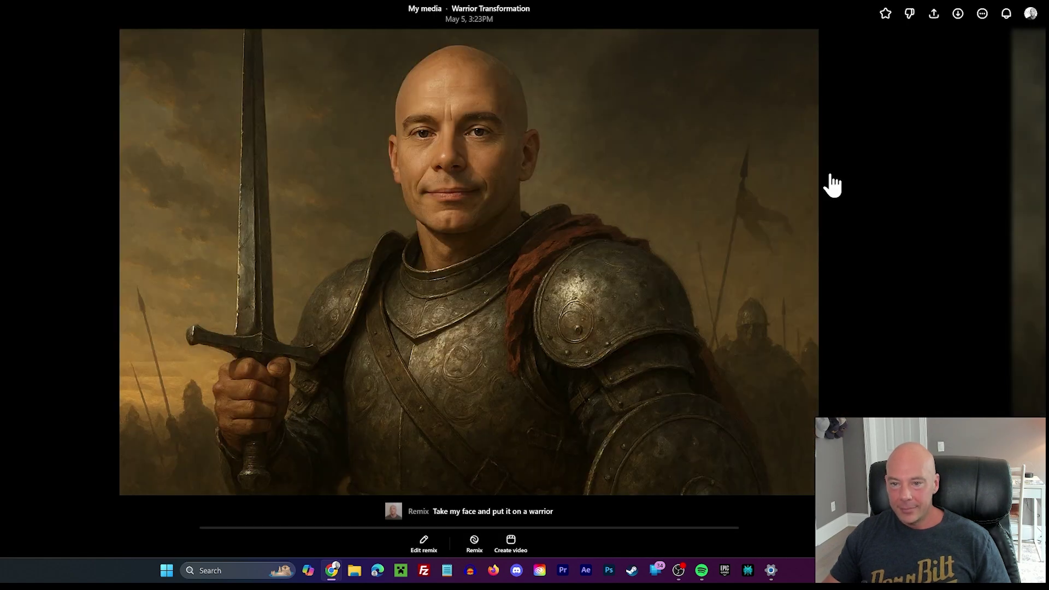
click(867, 186)
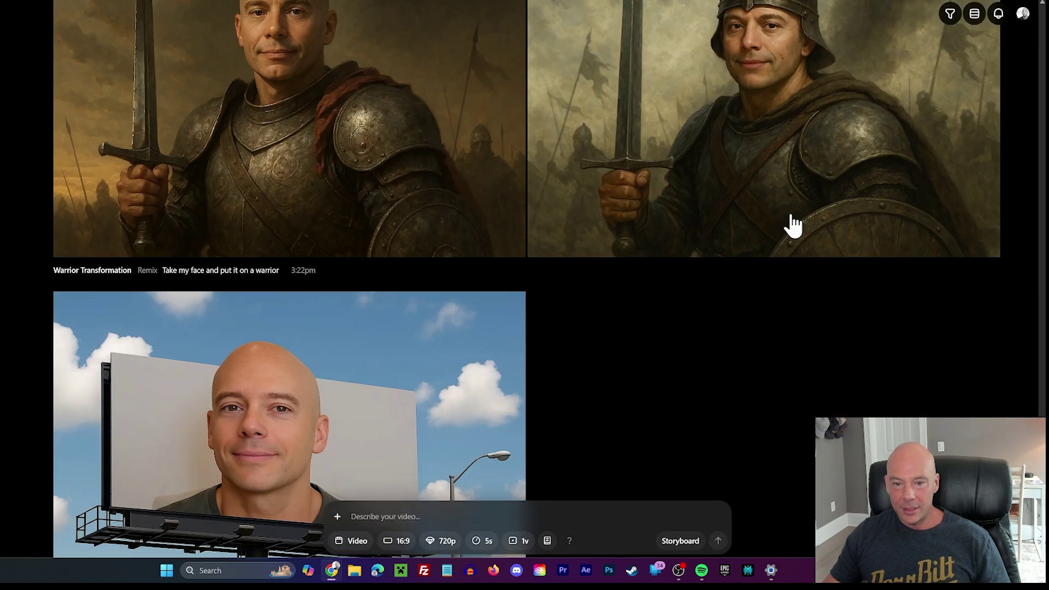
scroll(301, 283, down, 1)
click(296, 284)
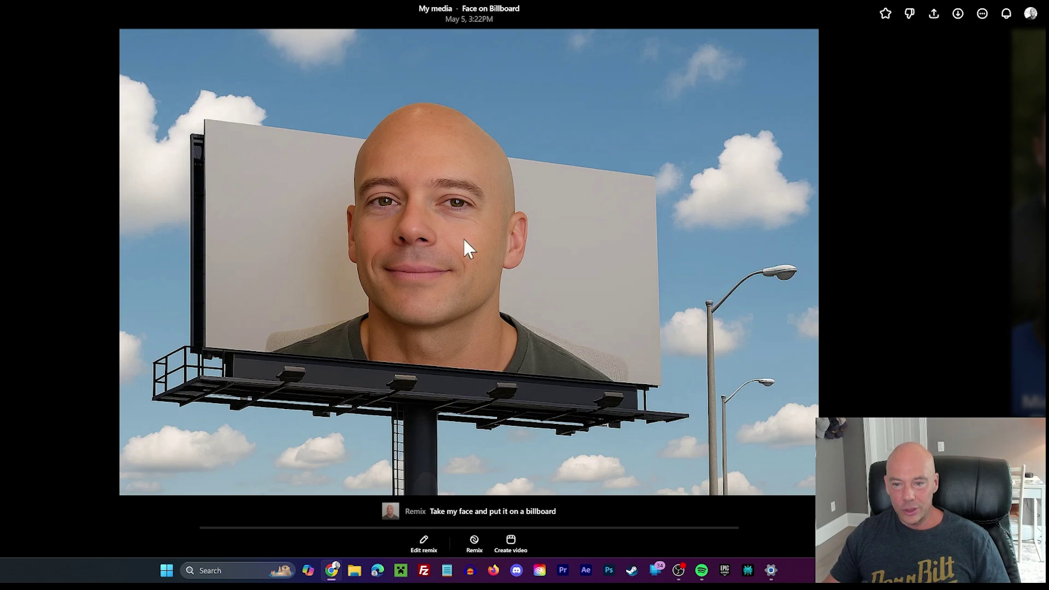
click(995, 141)
Step: View the first Robot Parade Times Square image and the first Trump as Richard Simmons image at full size
scroll(549, 226, down, 10)
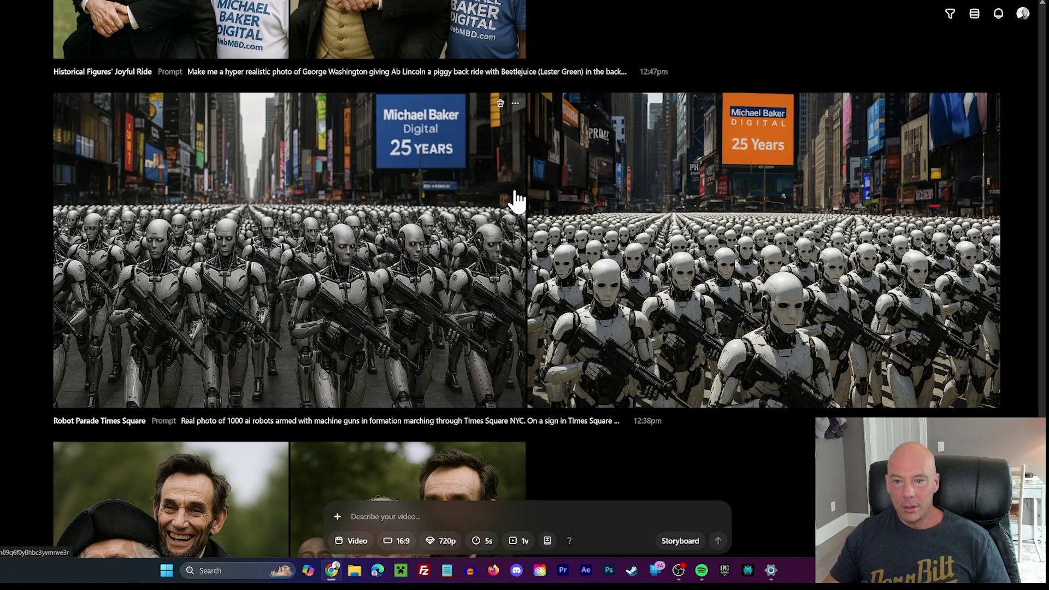
click(381, 175)
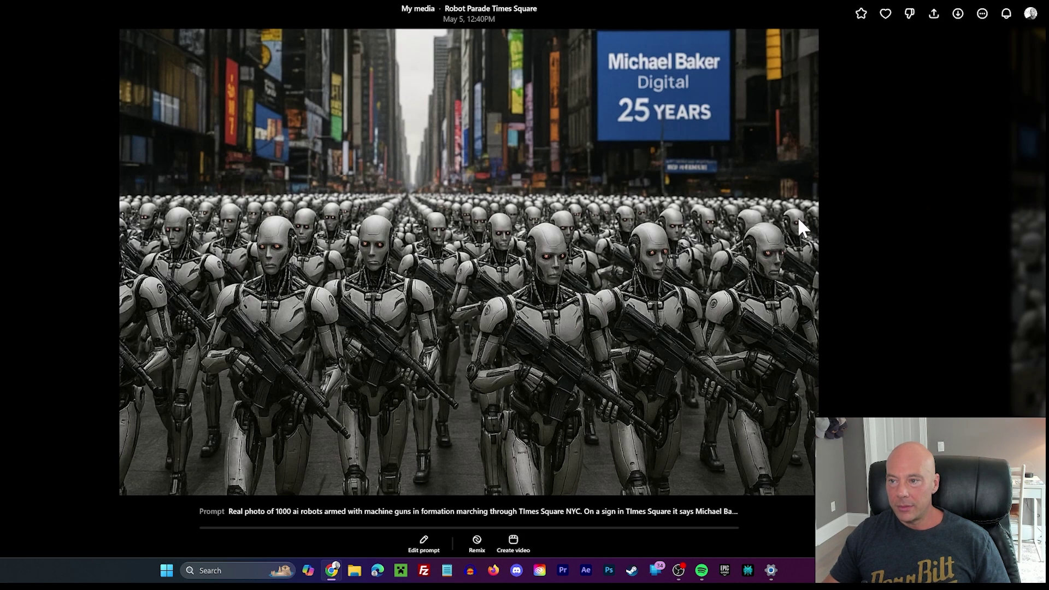
click(901, 222)
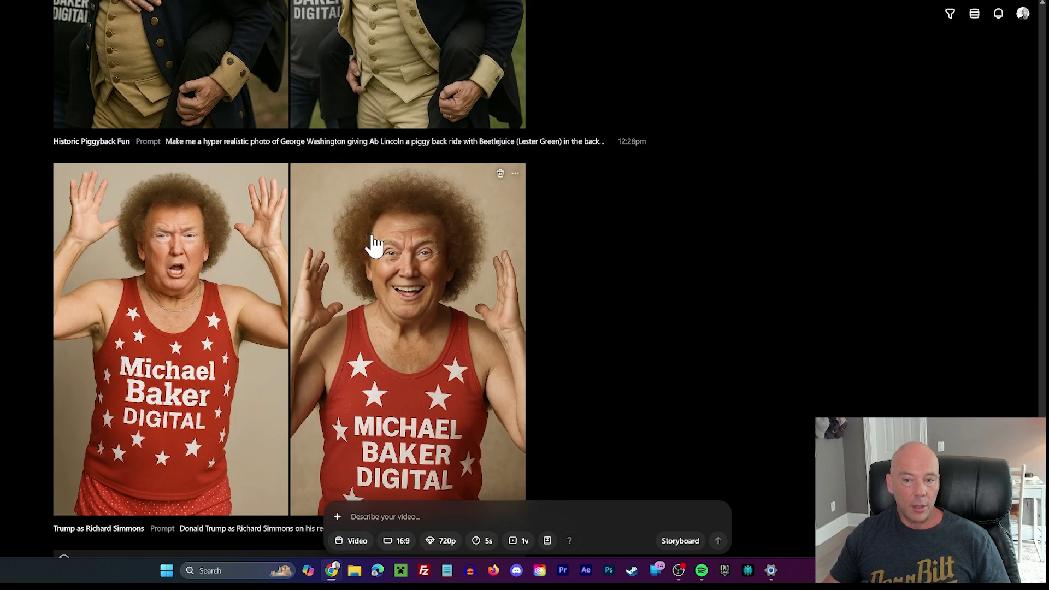
click(174, 247)
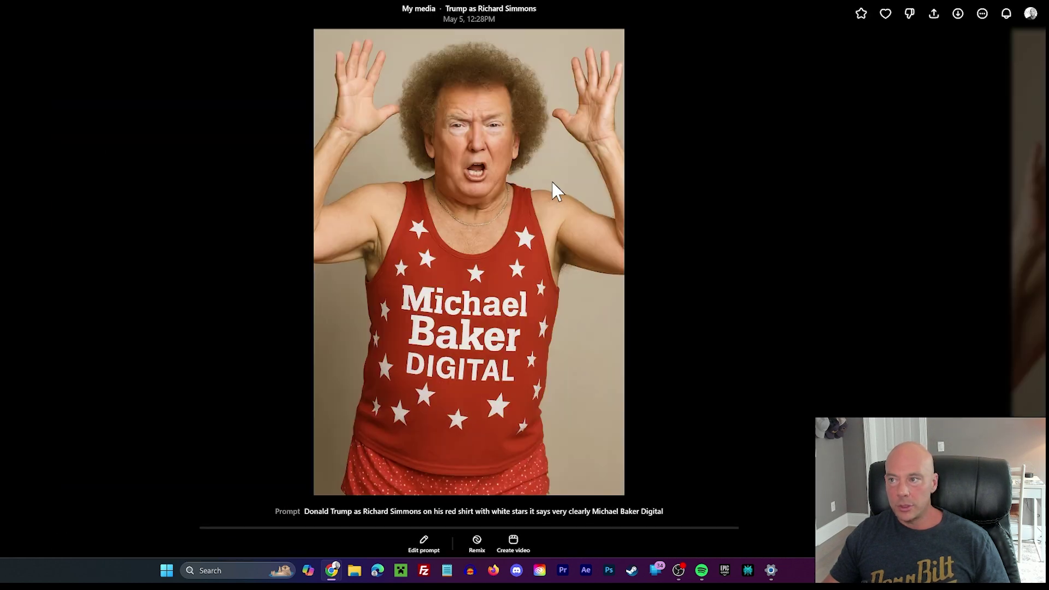